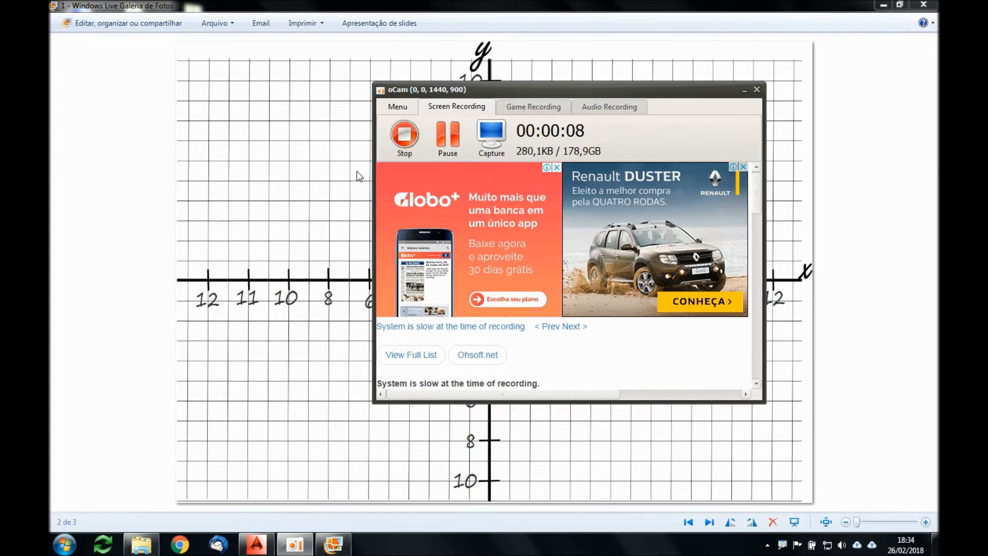
Step: View the Cartesian axes image and AutoCAD's blank drawing, and open the image with the plotted polygons in the photo viewer
left_click(294, 229)
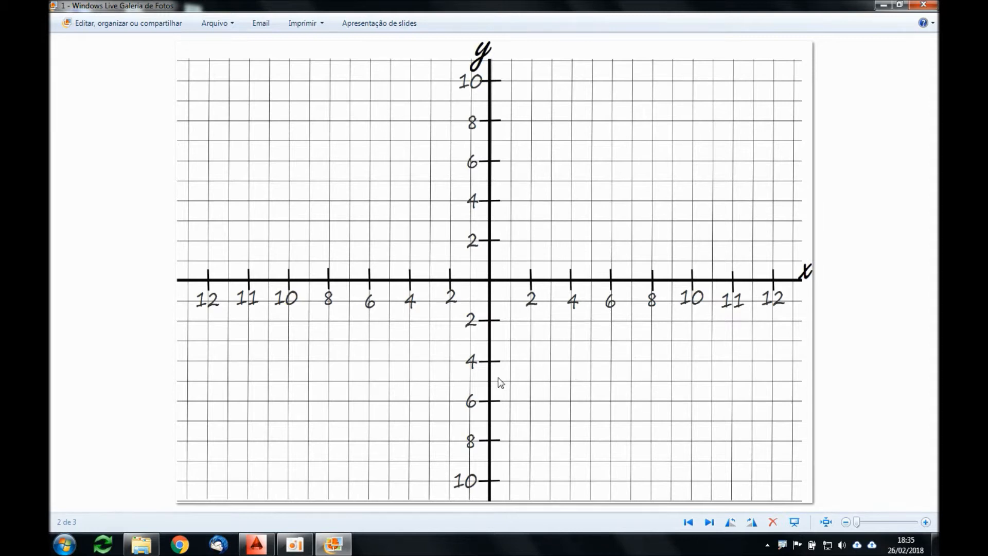
left_click(264, 550)
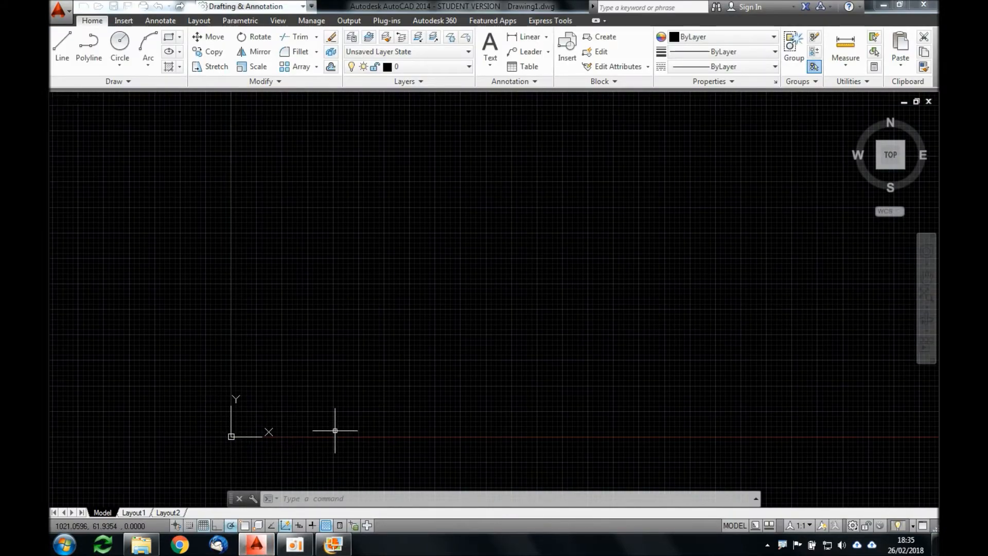
key("alt+Tab")
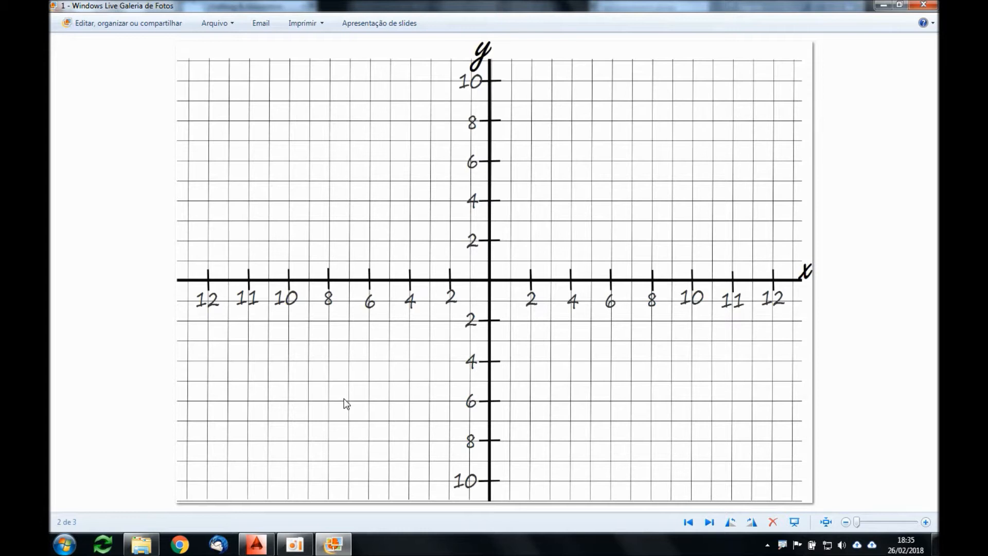
key("Right")
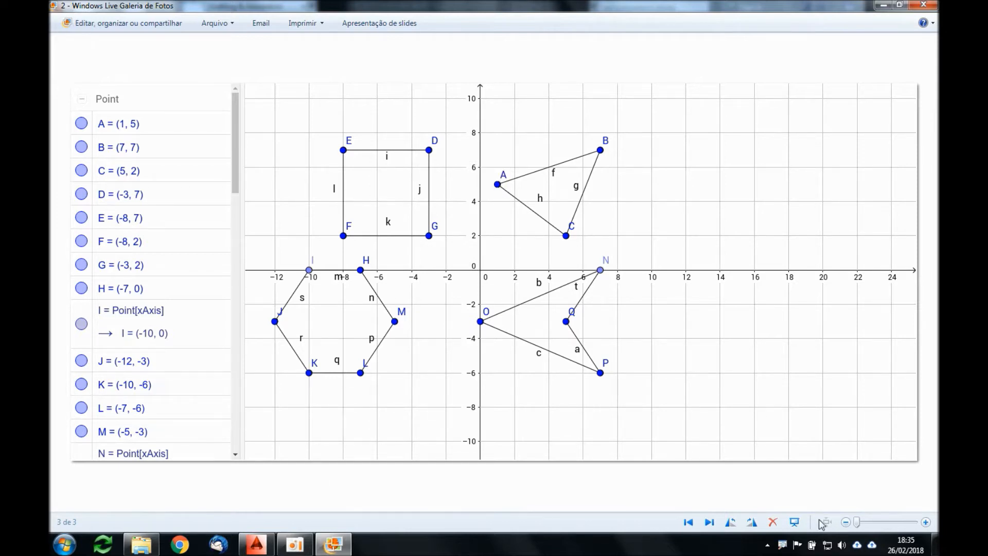
Step: Annotate point A's X and Y positions on the axes with red screen marks and mark its coordinates (1, 5) in the list
right_click(782, 545)
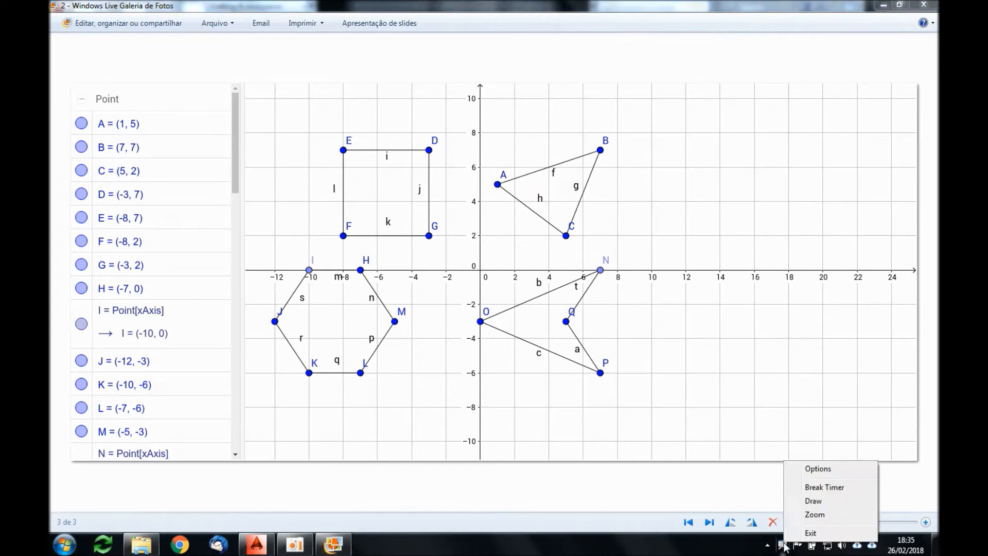
left_click(811, 501)
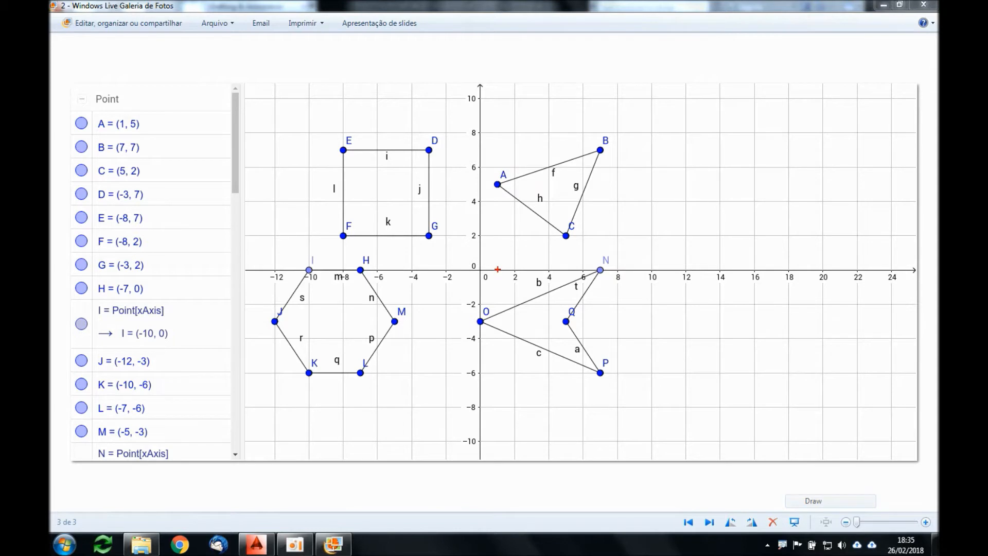
mouse_move(497, 270)
left_mouse_down()
mouse_move(497, 281)
mouse_move(499, 196)
left_mouse_up()
left_click_drag(127, 116, 126, 117)
left_click_drag(470, 185, 493, 185)
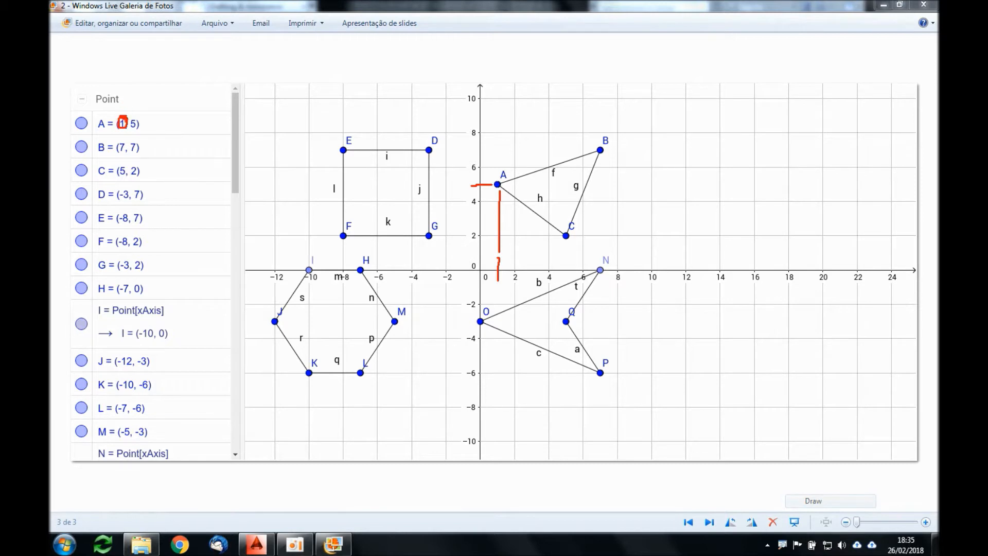
left_click_drag(129, 126, 140, 124)
Step: Mark point C, its axis positions and its listed coordinates (5, 2) in red, and leave the screen annotation mode
mouse_move(95, 162)
left_mouse_down()
mouse_move(102, 175)
mouse_move(102, 163)
left_mouse_up()
left_click_drag(566, 265, 566, 279)
mouse_move(571, 242)
left_mouse_down()
mouse_move(569, 231)
mouse_move(561, 242)
mouse_move(572, 235)
left_mouse_up()
left_click_drag(467, 237, 488, 235)
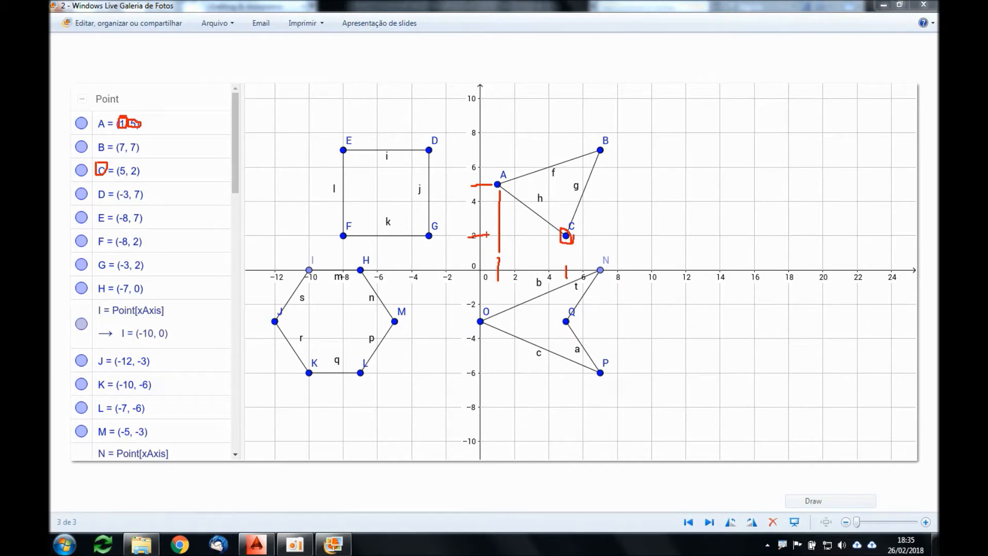
mouse_move(128, 160)
left_mouse_down()
mouse_move(114, 167)
mouse_move(124, 182)
mouse_move(147, 172)
mouse_move(124, 163)
left_mouse_up()
key("Escape")
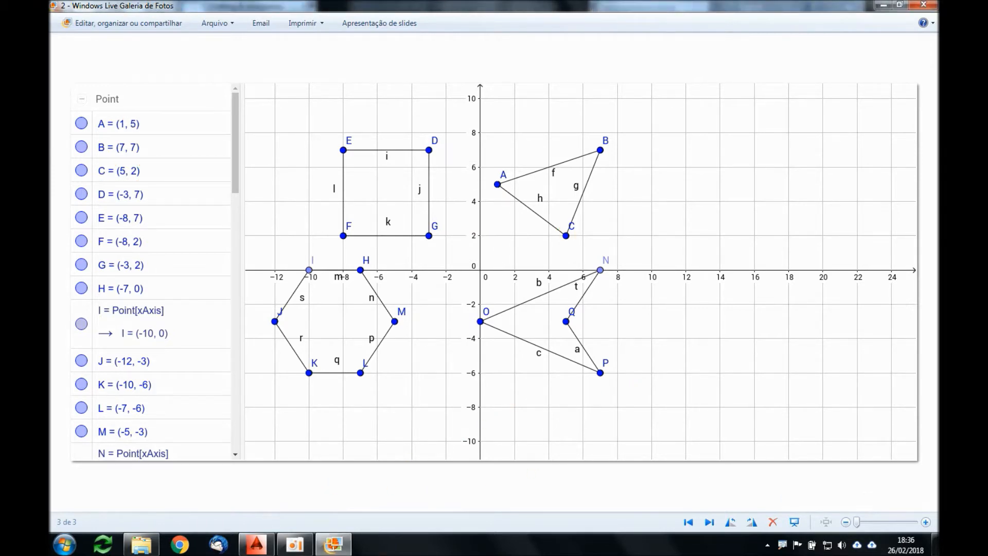
Step: Open the Planta Aquecimento floor plan in the photo viewer and examine the overall width and length of its slab projection
left_click(256, 544)
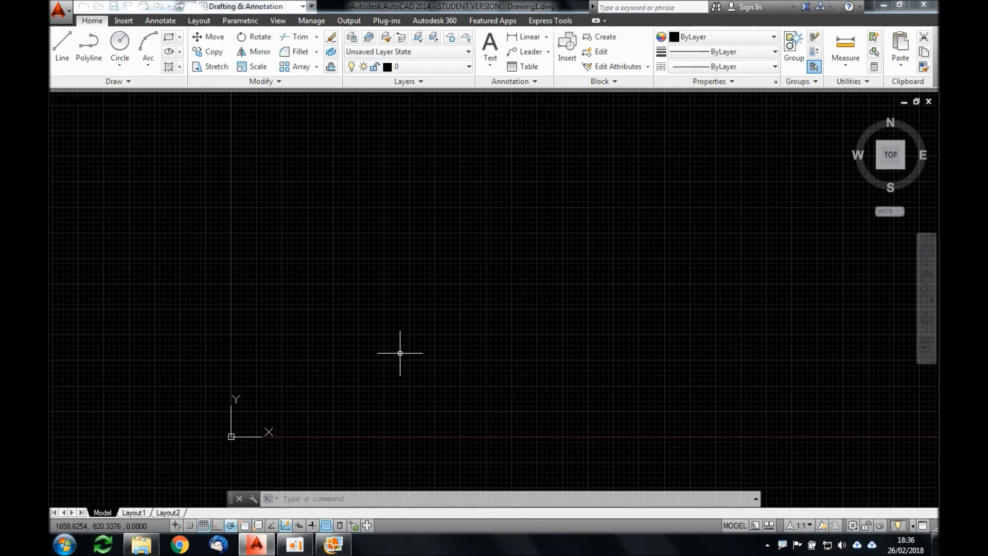
left_click(333, 543)
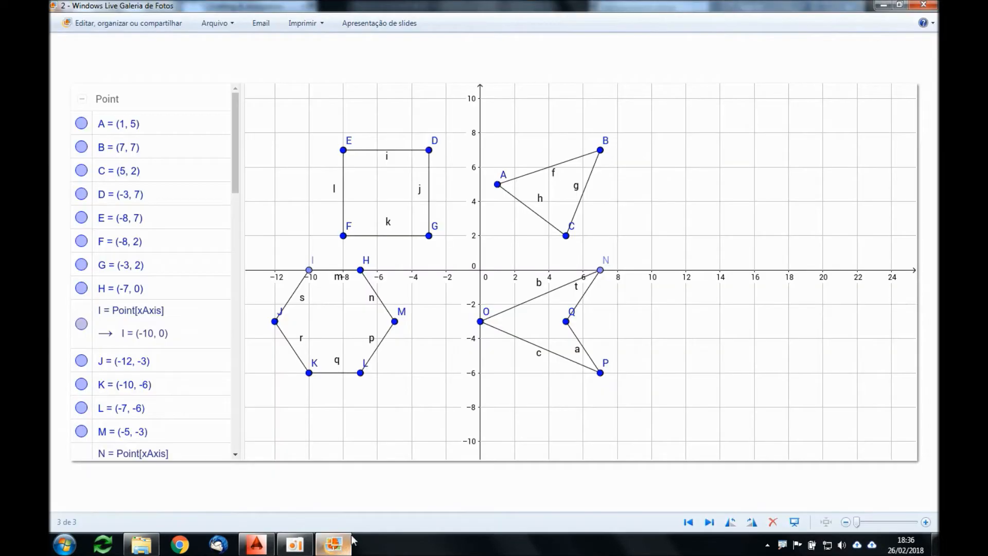
key("Right")
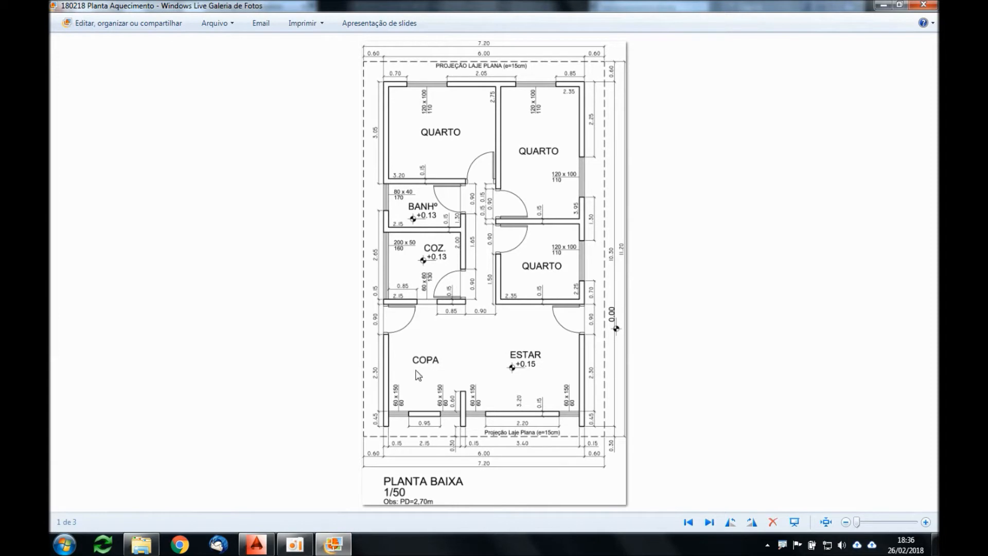
scroll(373, 443, "up", 5)
left_click_drag(397, 434, 396, 390)
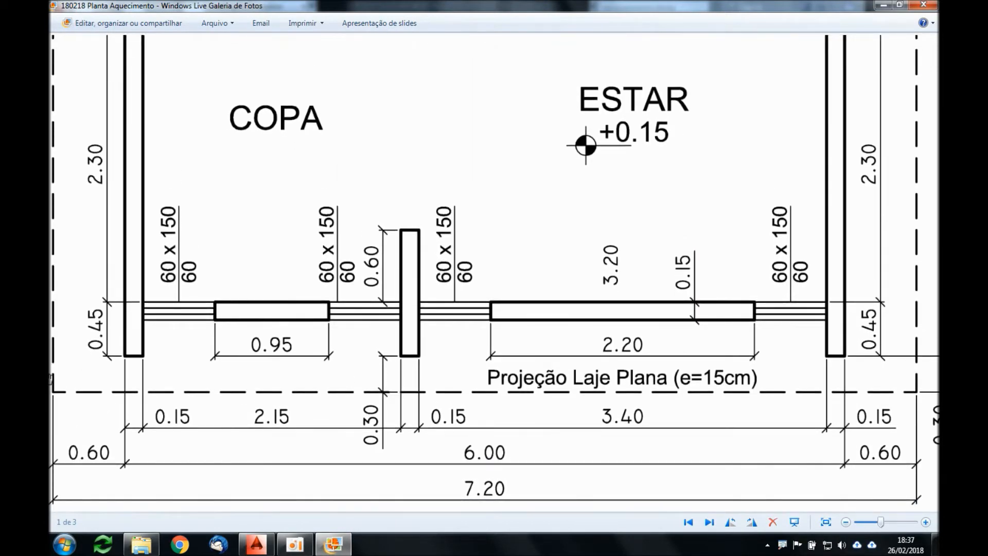
scroll(107, 405, "down", 5)
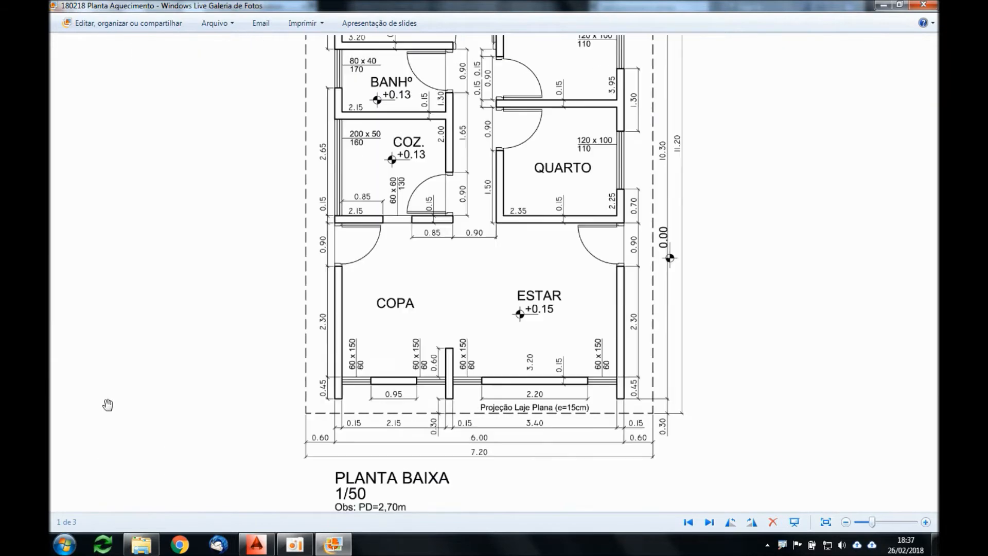
left_click_drag(498, 208, 502, 423)
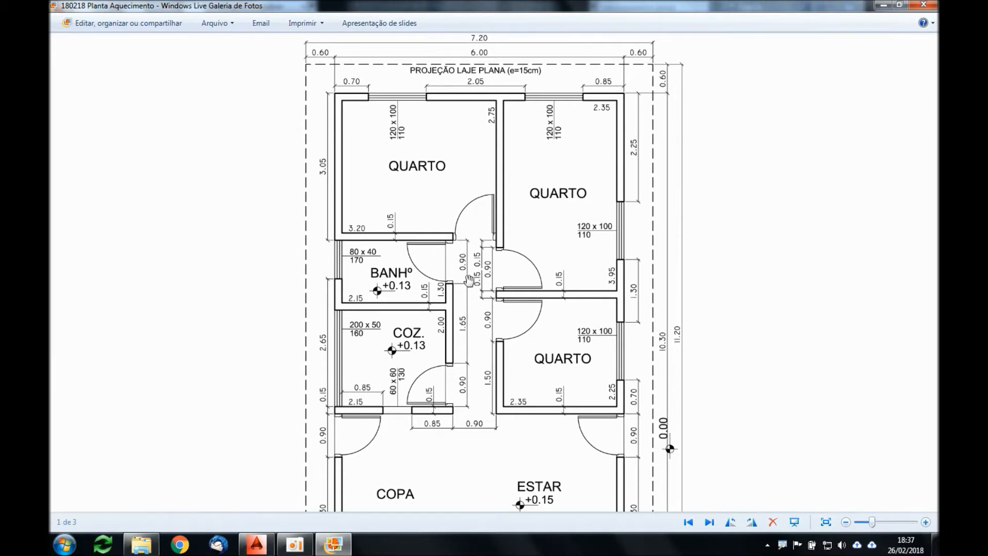
scroll(464, 280, "down", 2)
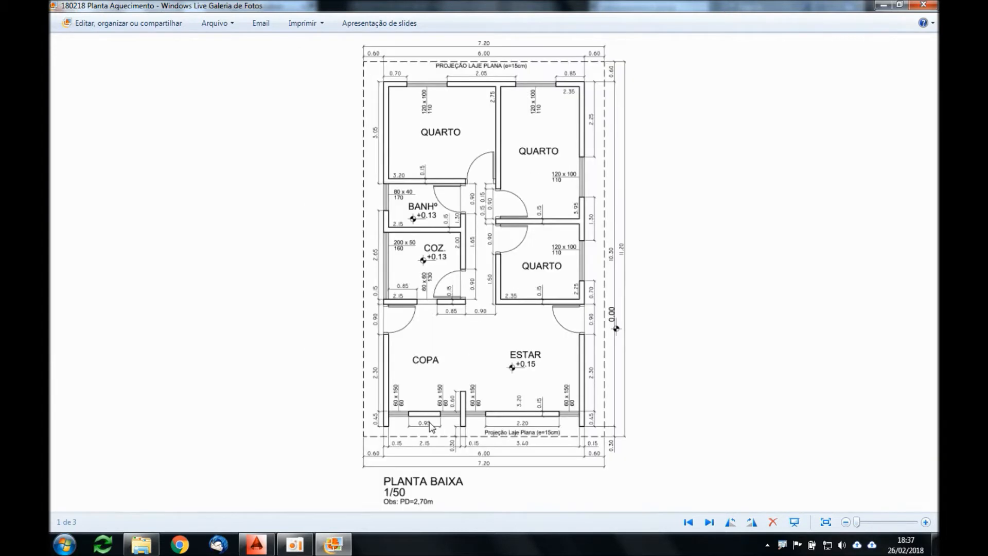
scroll(438, 427, "up", 1)
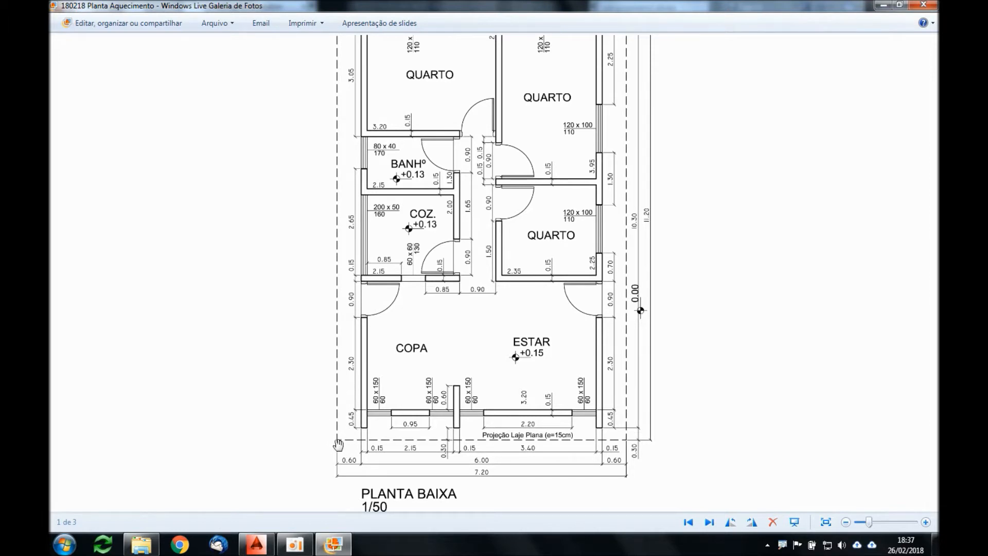
left_click_drag(439, 281, 438, 355)
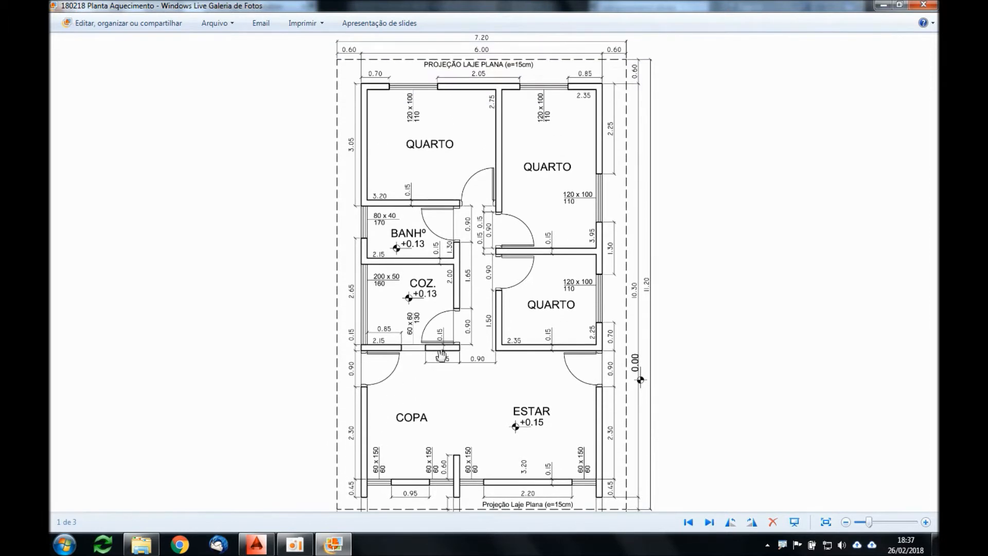
scroll(473, 32, "up", 3)
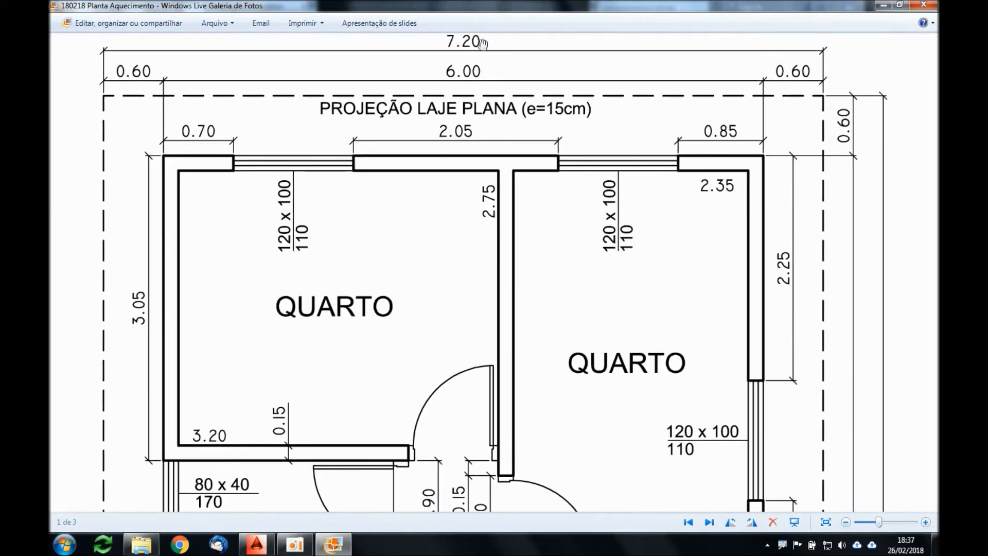
left_click_drag(577, 358, 591, 189)
left_click_drag(731, 489, 782, 340)
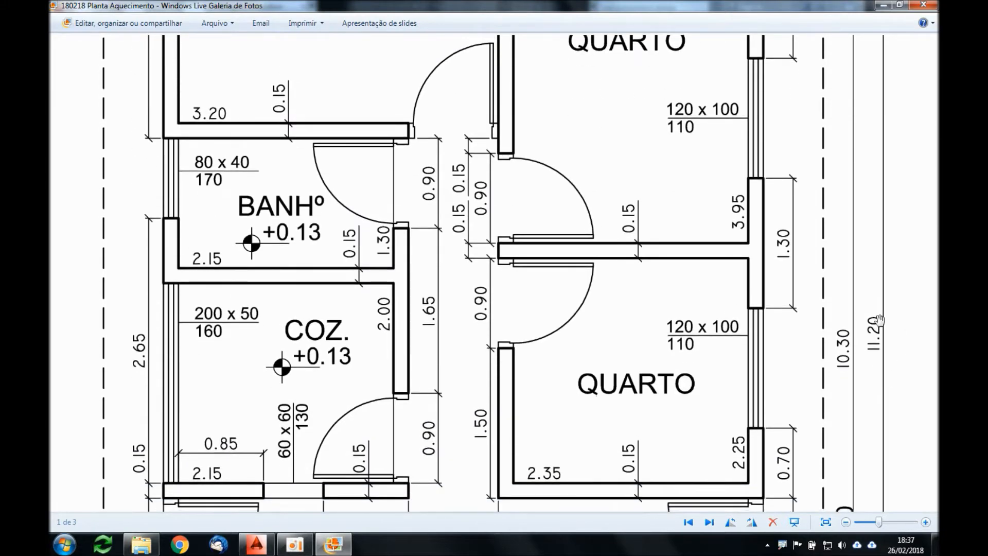
scroll(664, 343, "down", 3)
scroll(617, 345, "down", 1)
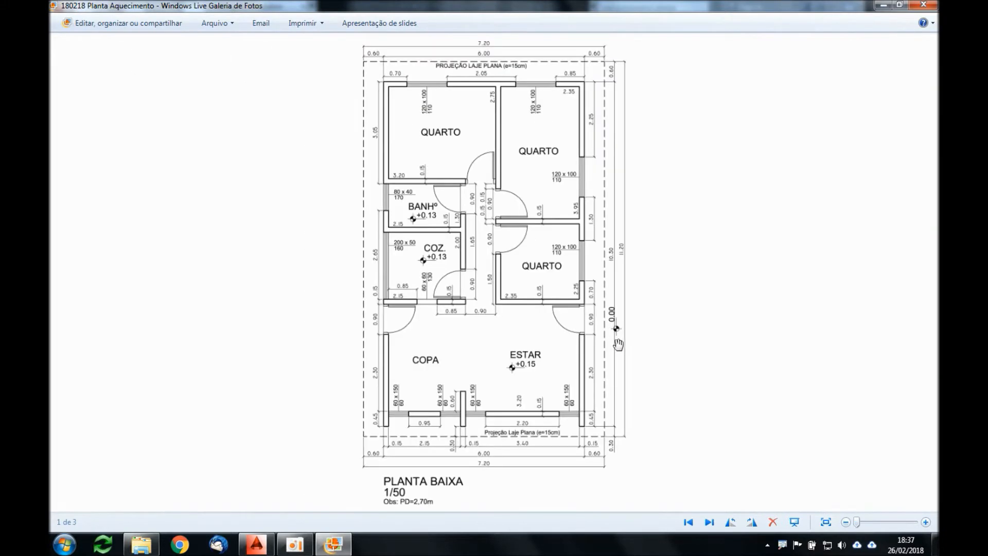
Step: Switch to AutoCAD and start the Limits command with the lower left corner at 0,0
left_click(265, 534)
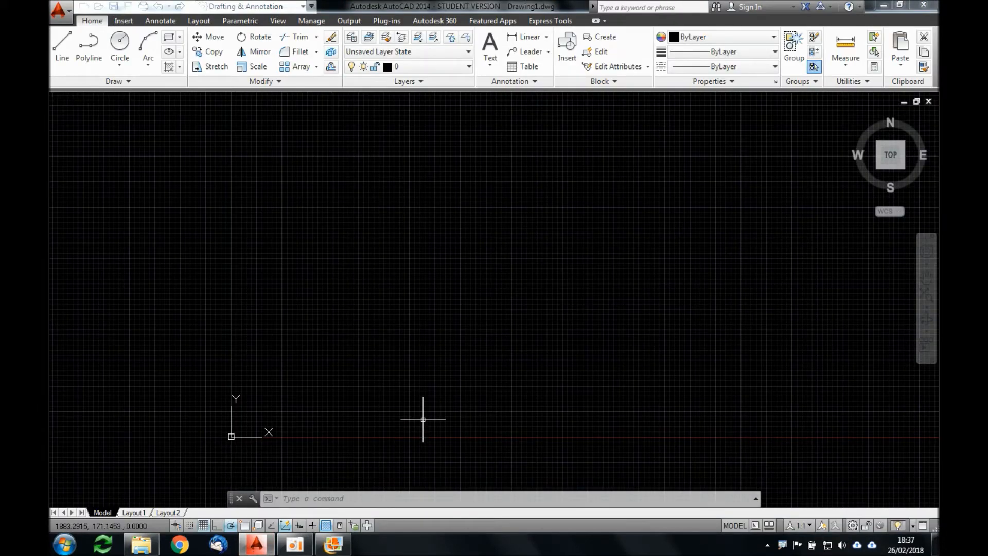
type("limi")
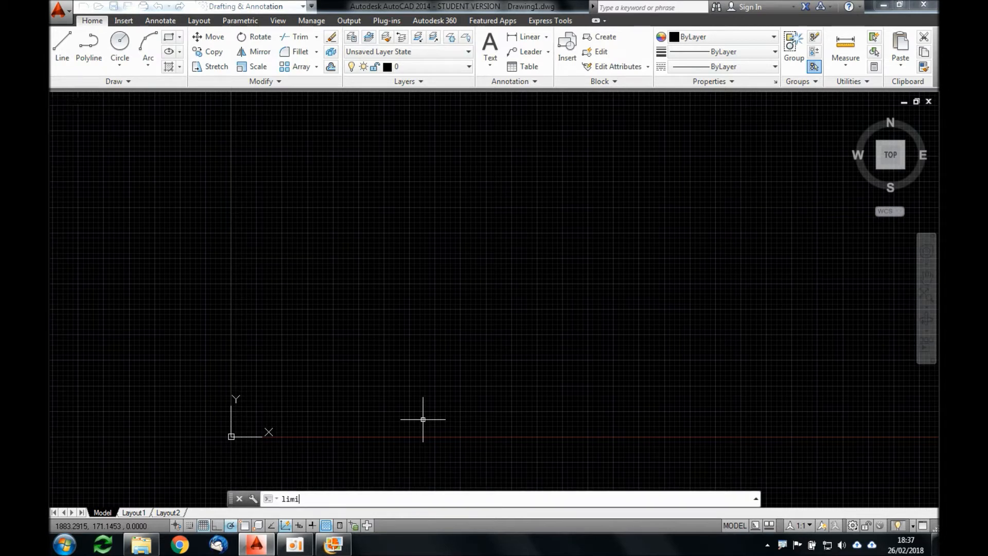
type("ts")
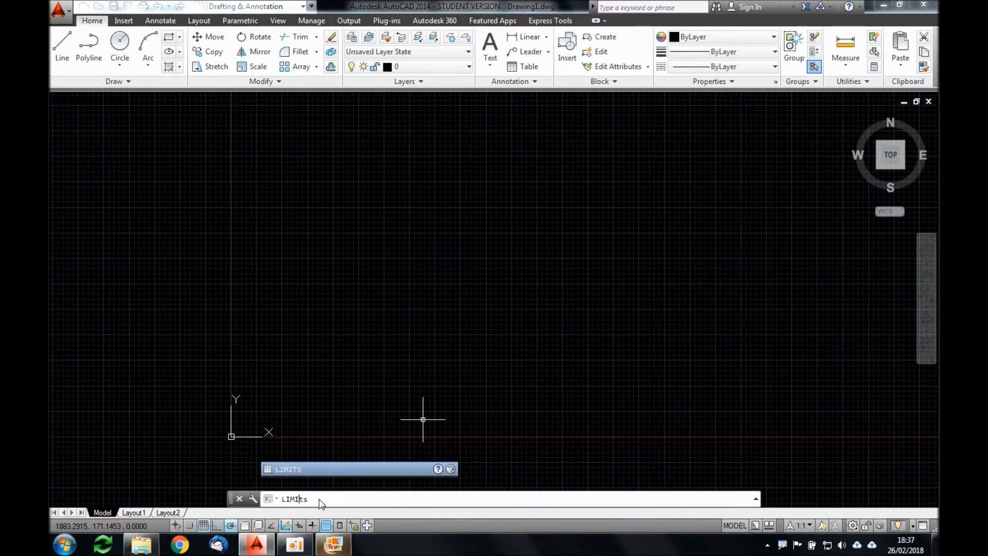
key("Return")
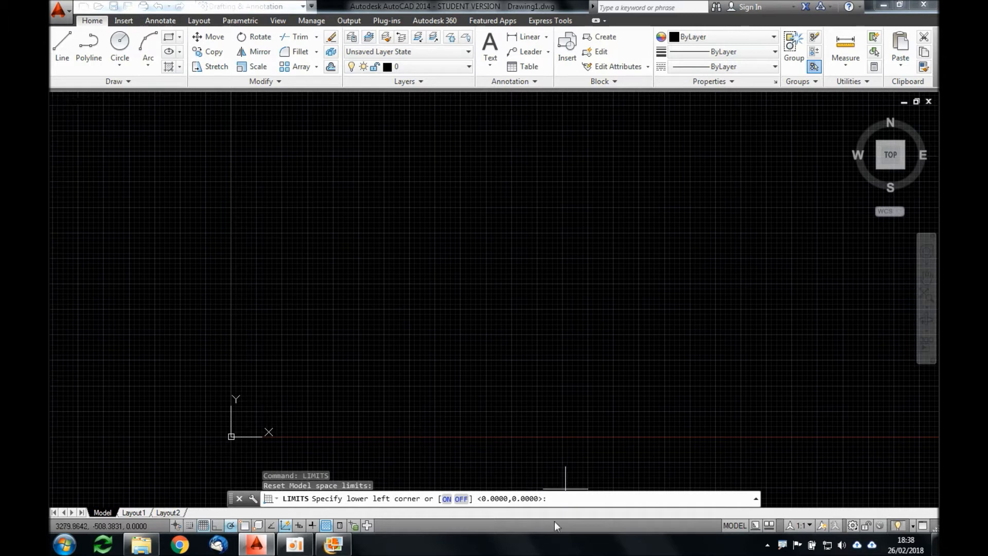
type("0,0")
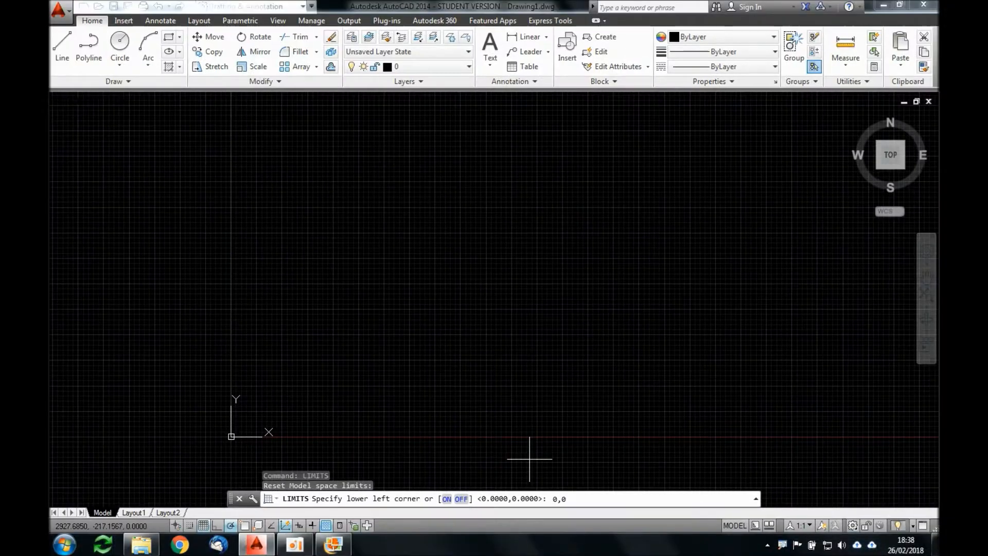
key("Return")
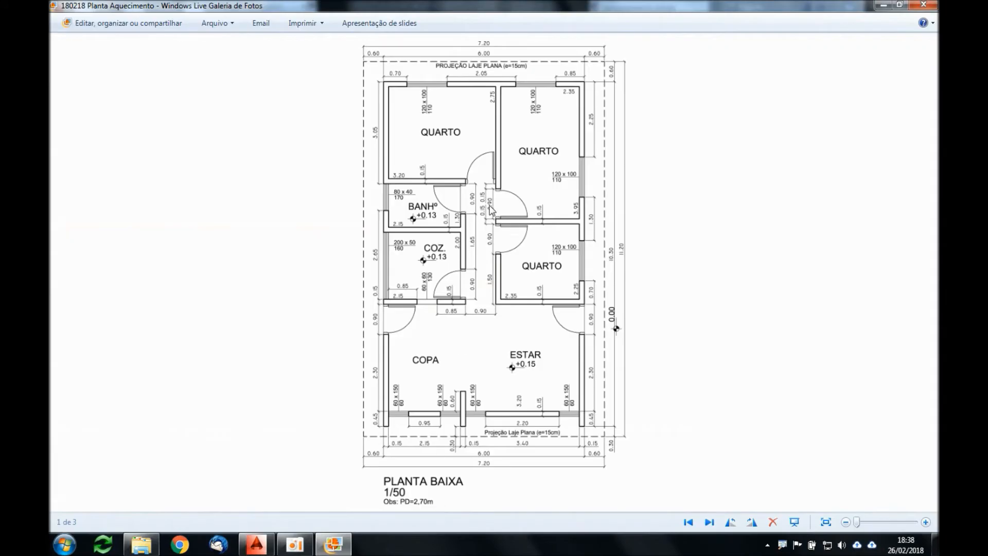
Step: Check the floor plan's overall dimensions in the photo viewer and set the upper right corner of the AutoCAD drawing limits to 7.2,11.2
scroll(485, 66, "up", 3)
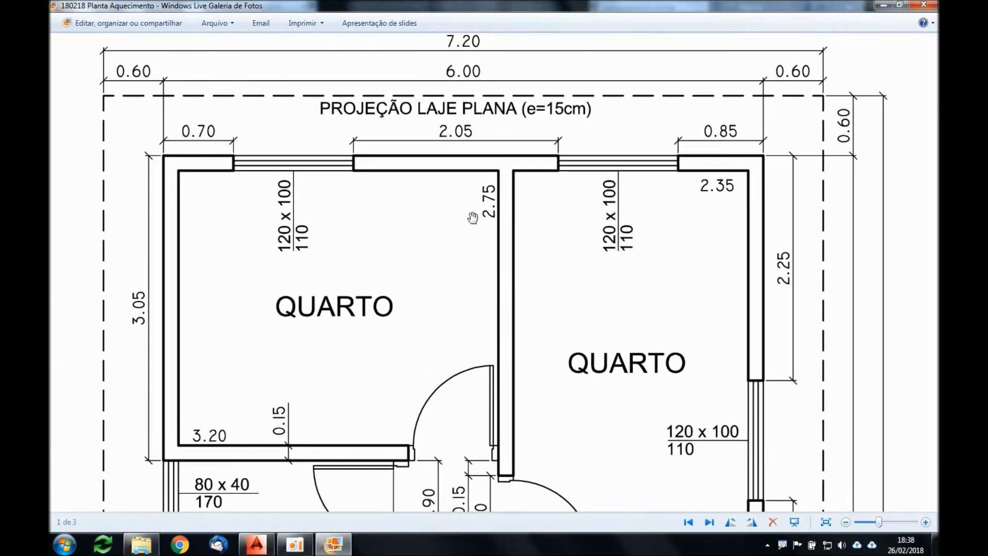
key("alt+Tab")
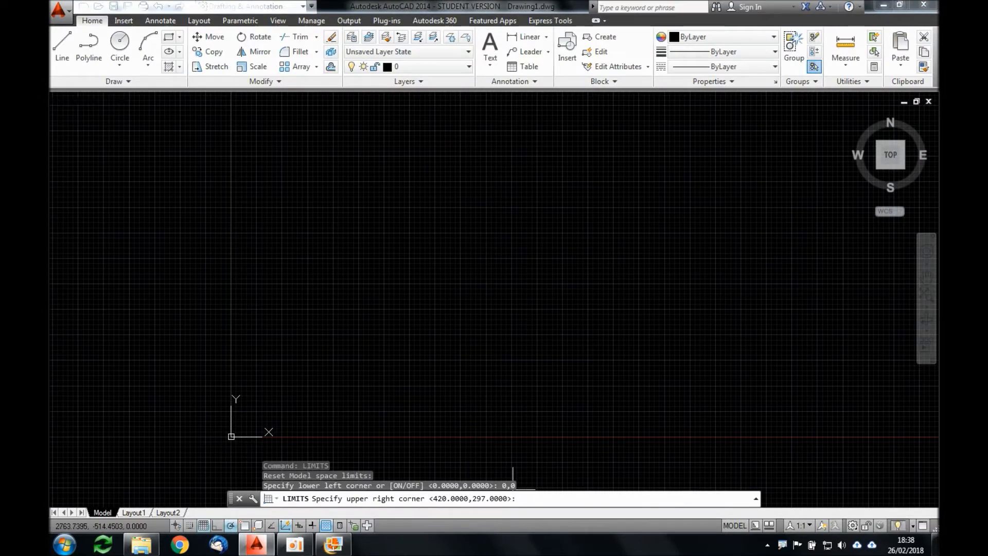
type("7.2,")
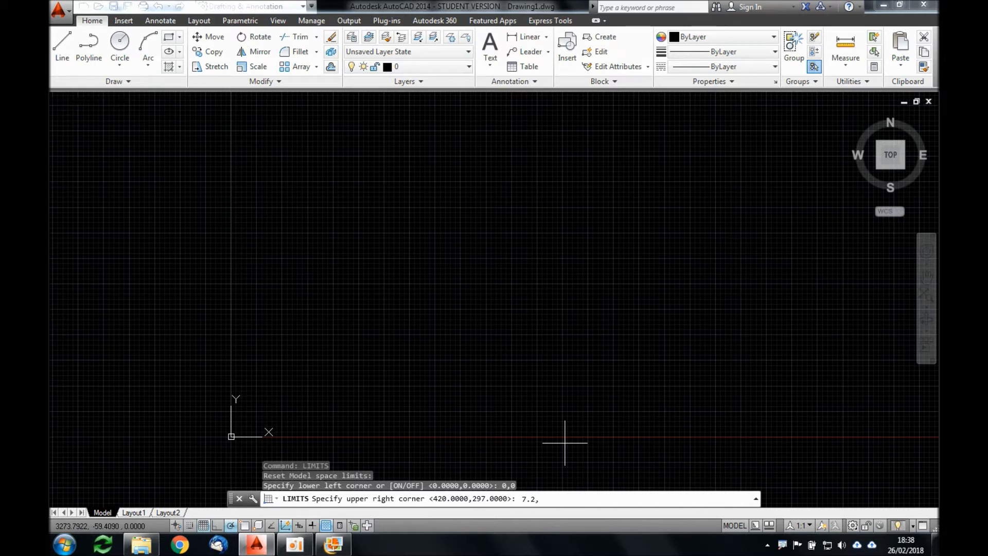
key("alt+Tab")
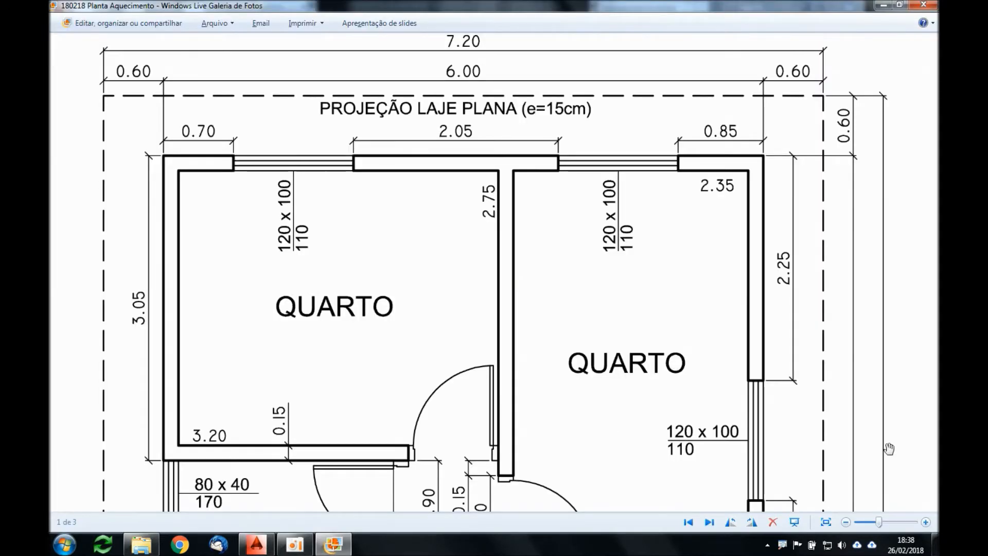
scroll(802, 363, "up", 2)
left_click_drag(802, 362, 784, 94)
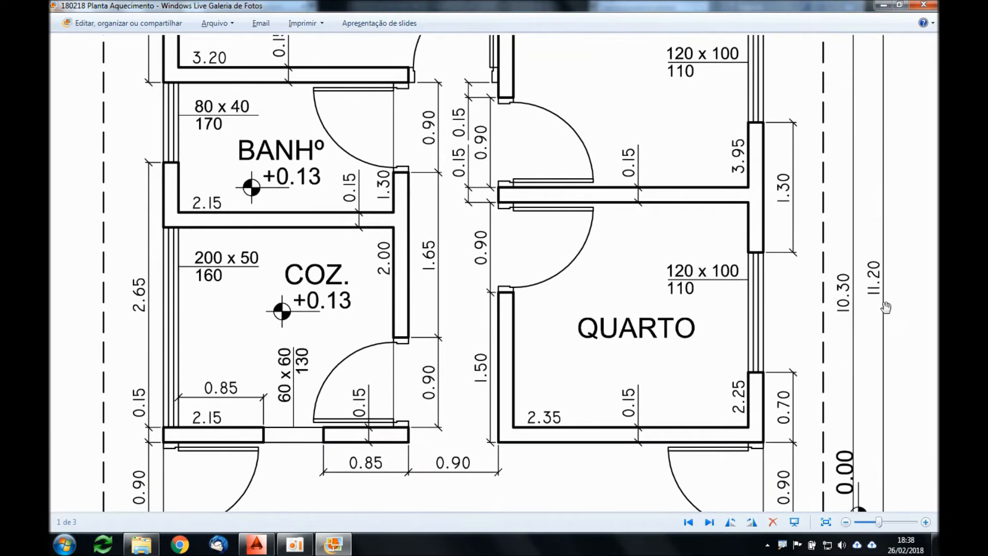
scroll(846, 277, "down", 2)
key("alt+Tab")
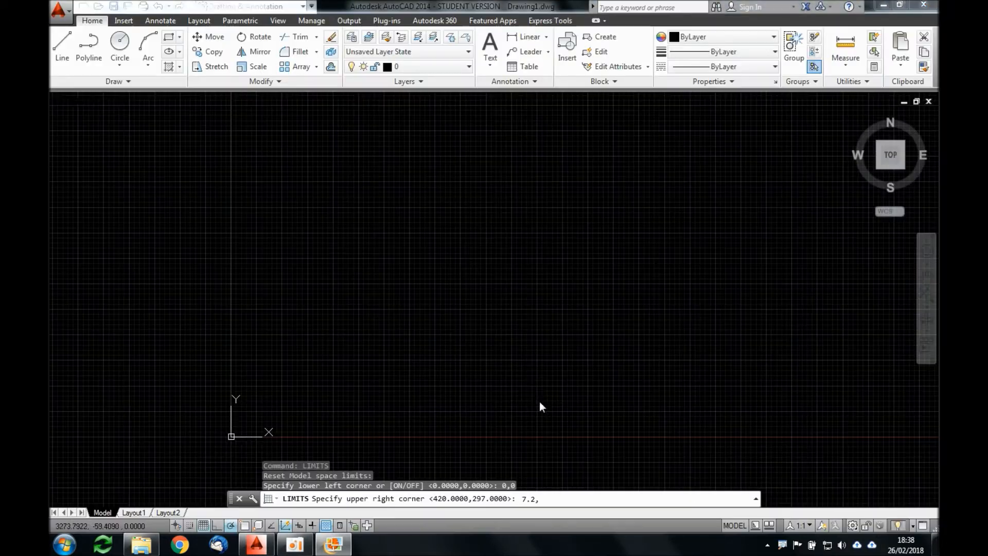
type("11.2")
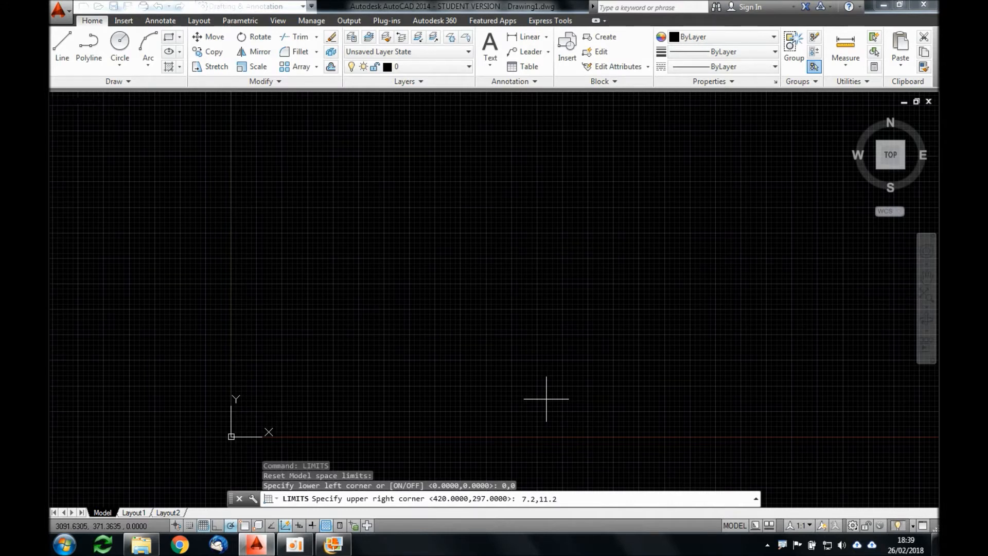
key("Return")
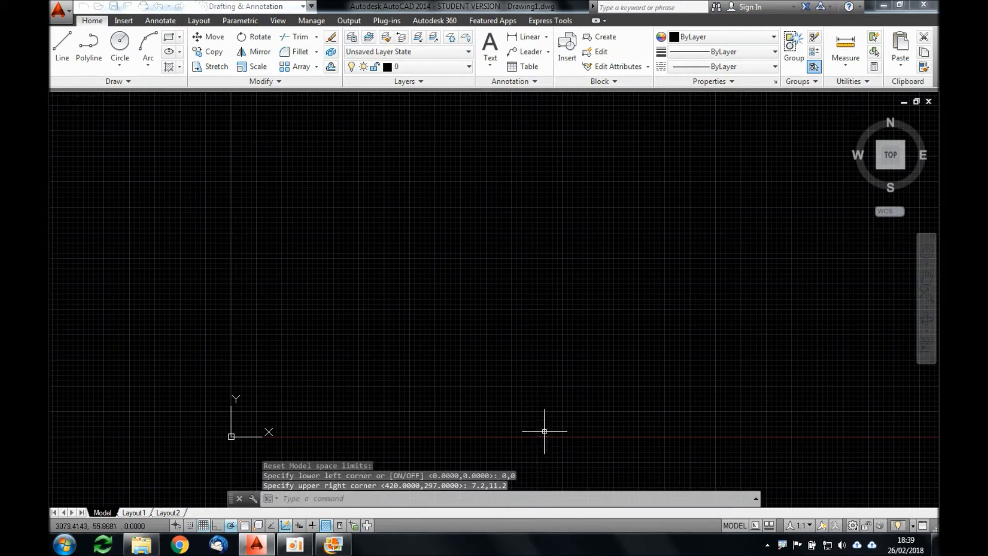
Step: Return to the coordinate graph in the photo viewer and outline in red a limits rectangle starting at the origin, marking its opposite corners
key("alt+Tab")
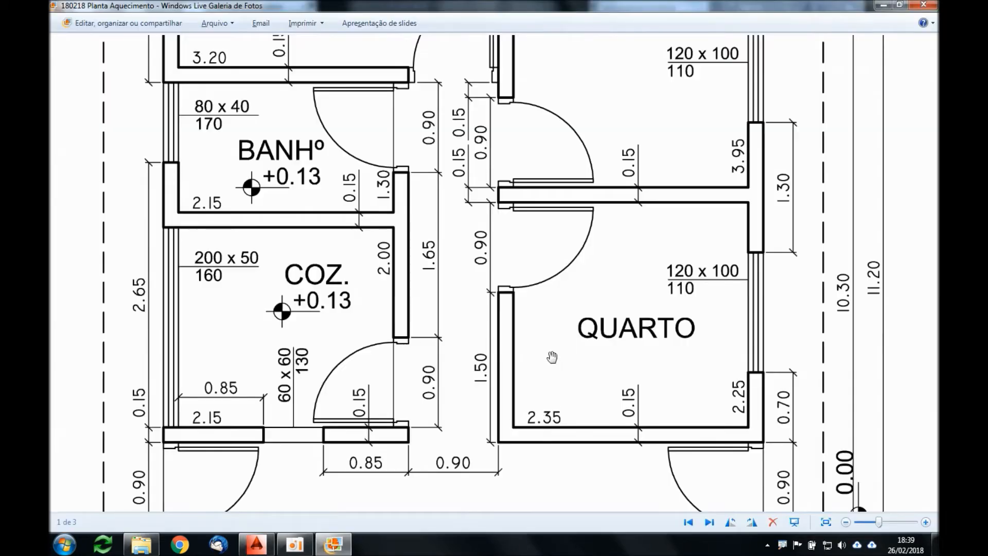
key("Left")
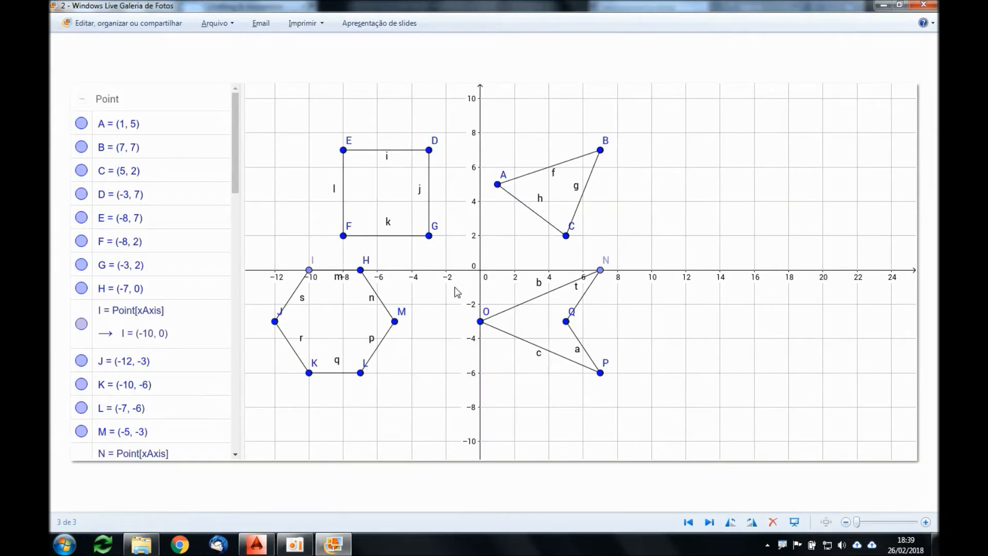
right_click(787, 548)
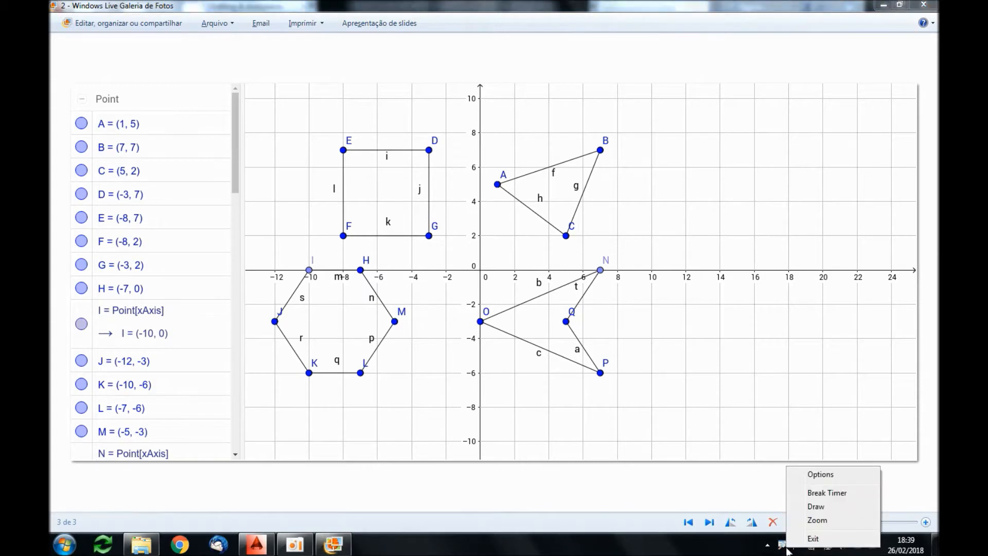
left_click(817, 508)
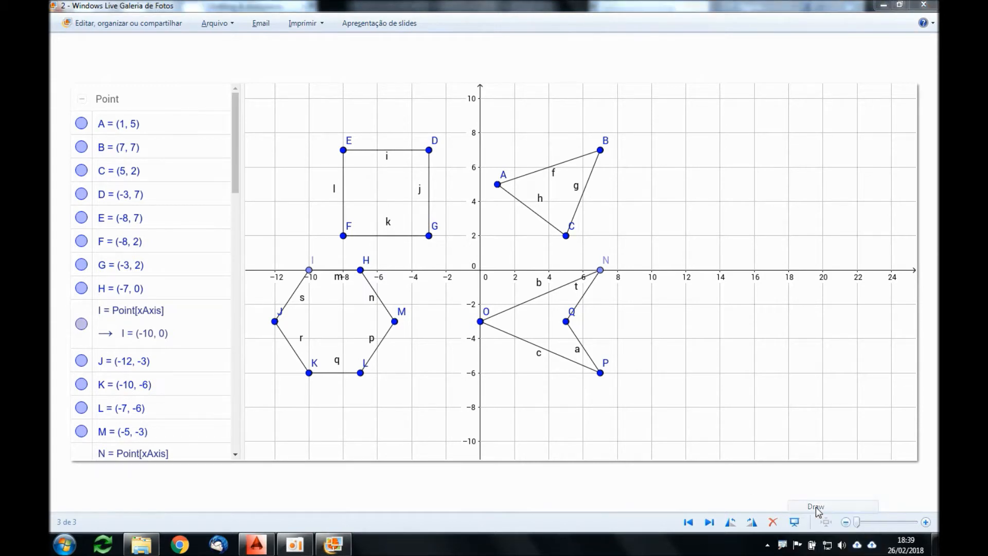
left_click_drag(481, 280, 479, 264)
left_click_drag(605, 261, 605, 272)
mouse_move(599, 75)
left_mouse_down()
mouse_move(603, 87)
mouse_move(610, 75)
mouse_move(600, 95)
mouse_move(612, 73)
mouse_move(601, 82)
left_mouse_up()
mouse_move(482, 81)
left_mouse_down()
mouse_move(481, 263)
mouse_move(519, 275)
mouse_move(599, 275)
mouse_move(609, 225)
mouse_move(598, 82)
mouse_move(486, 86)
left_mouse_up()
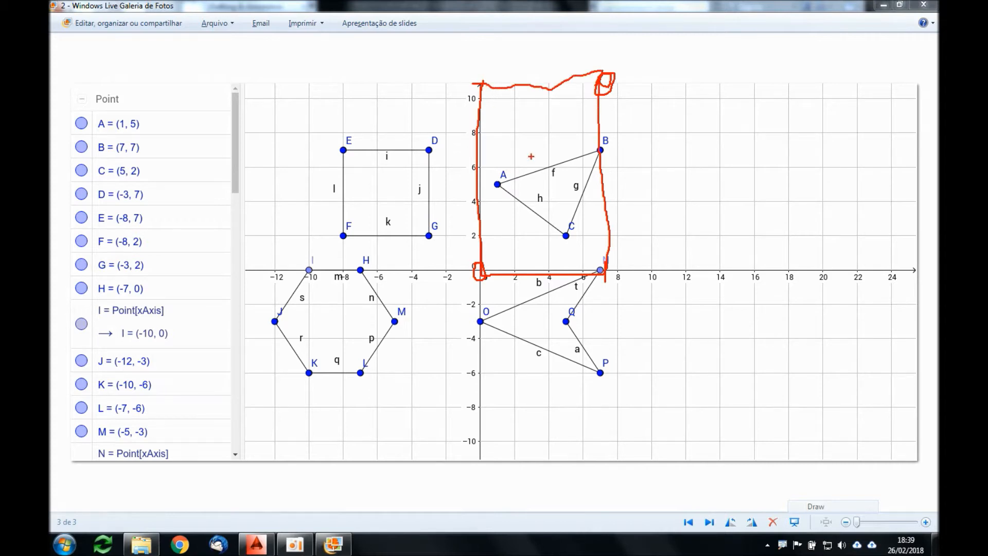
key("Escape")
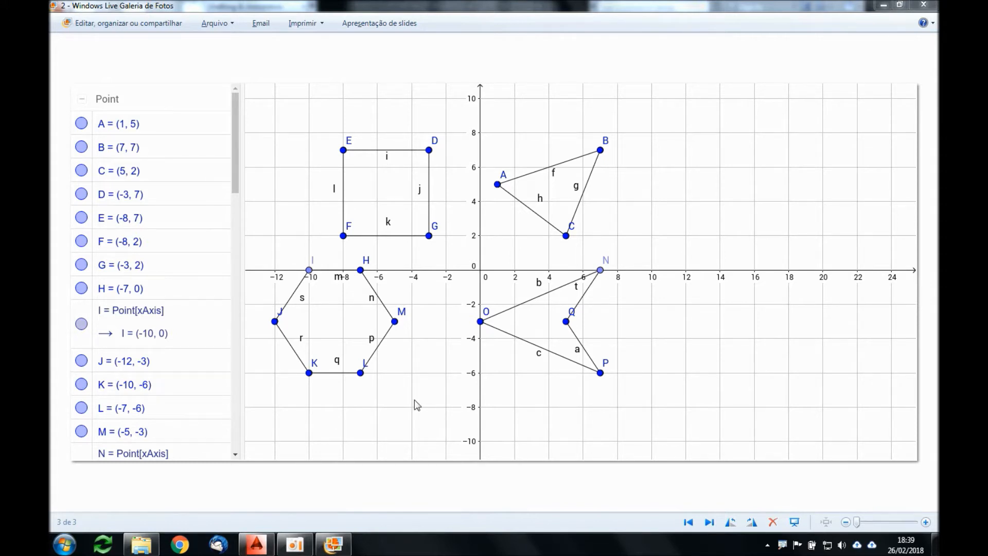
Step: Switch to AutoCAD and zoom to All to show the full drawing limits
left_click(257, 544)
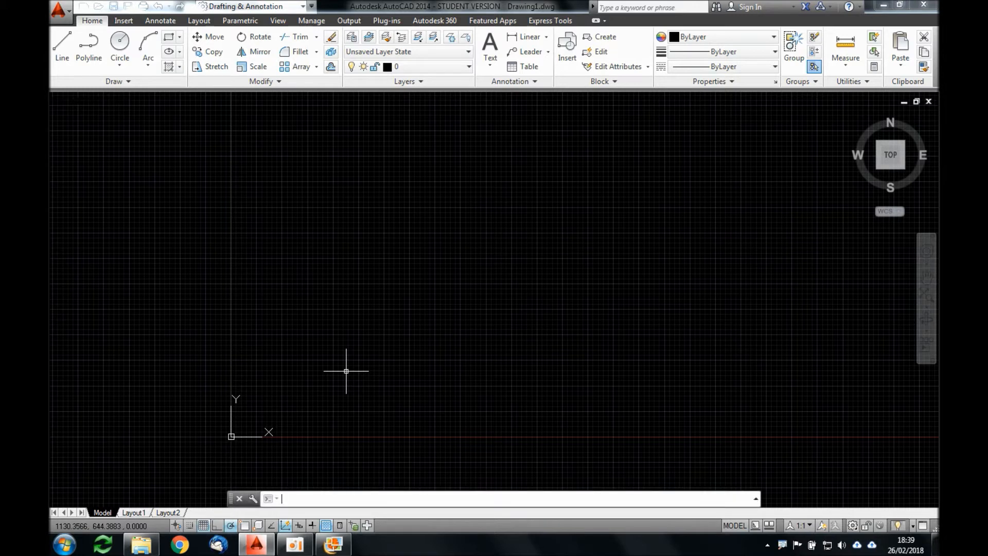
type("z")
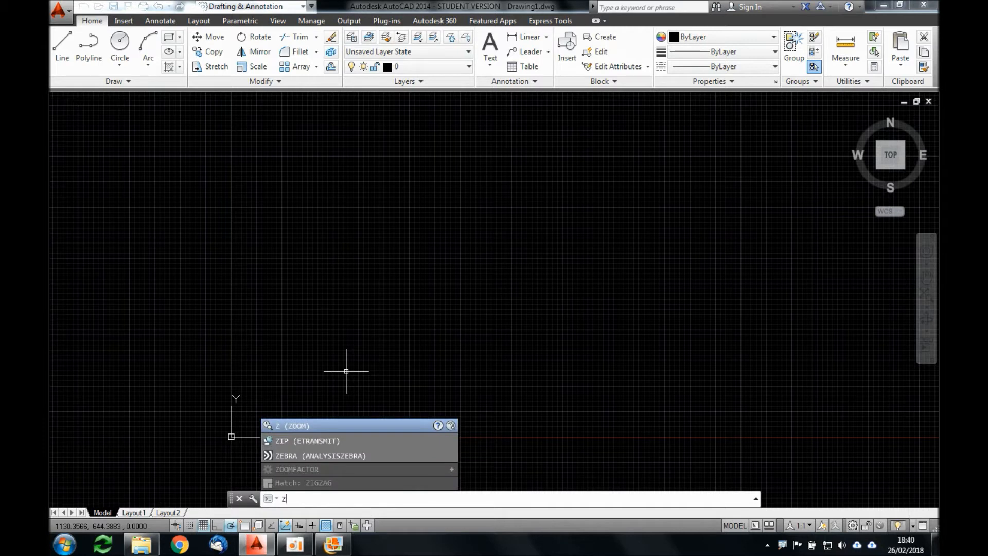
key("Return")
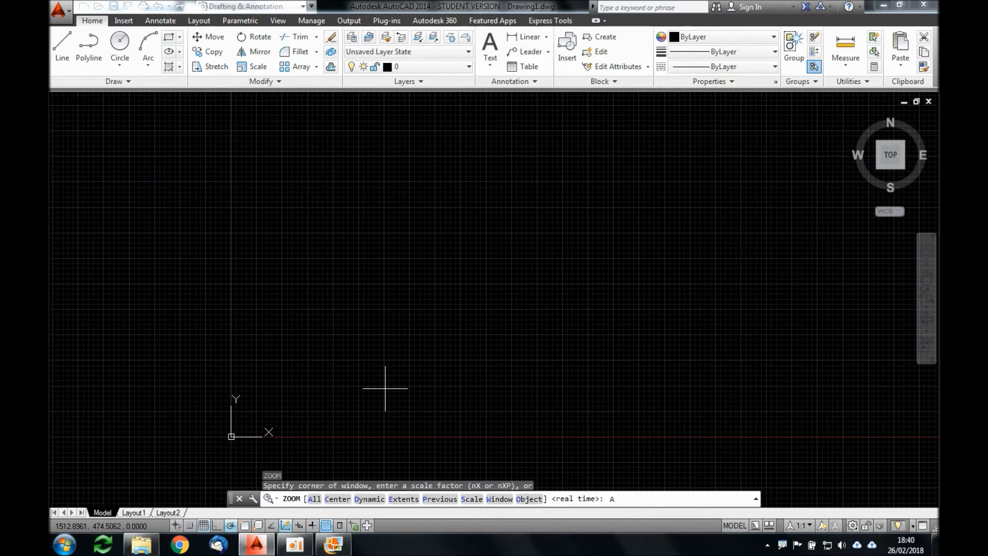
key("Return")
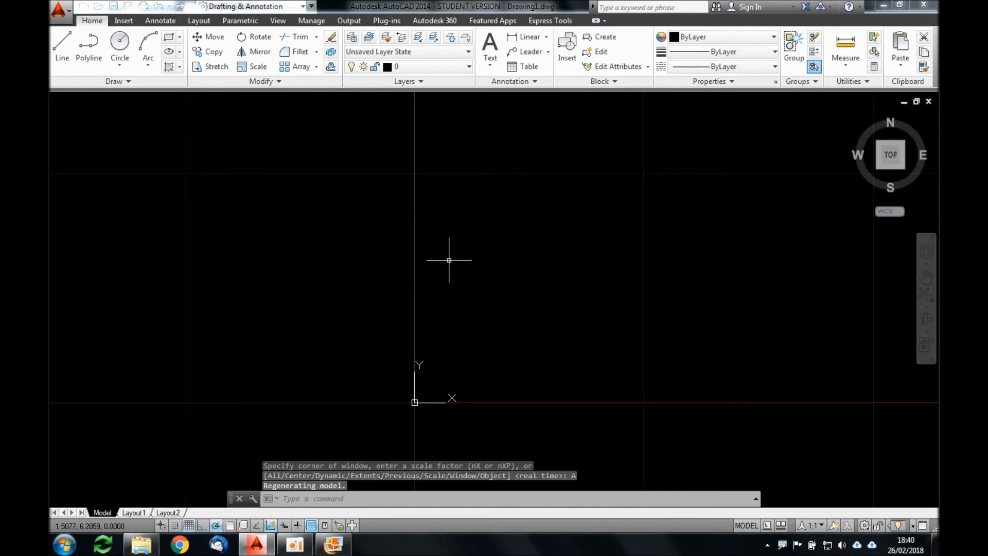
scroll(516, 258, "down", 4)
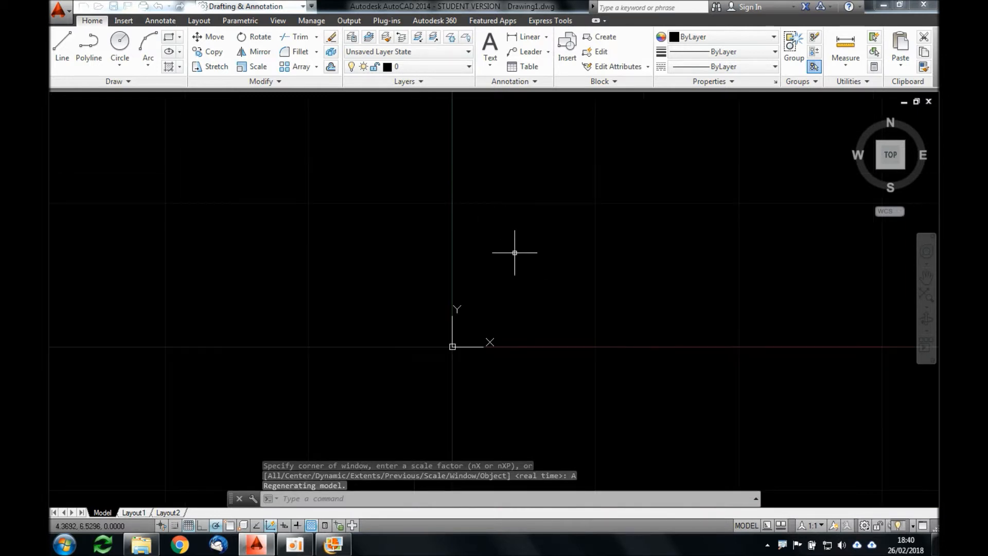
scroll(507, 269, "up", 3)
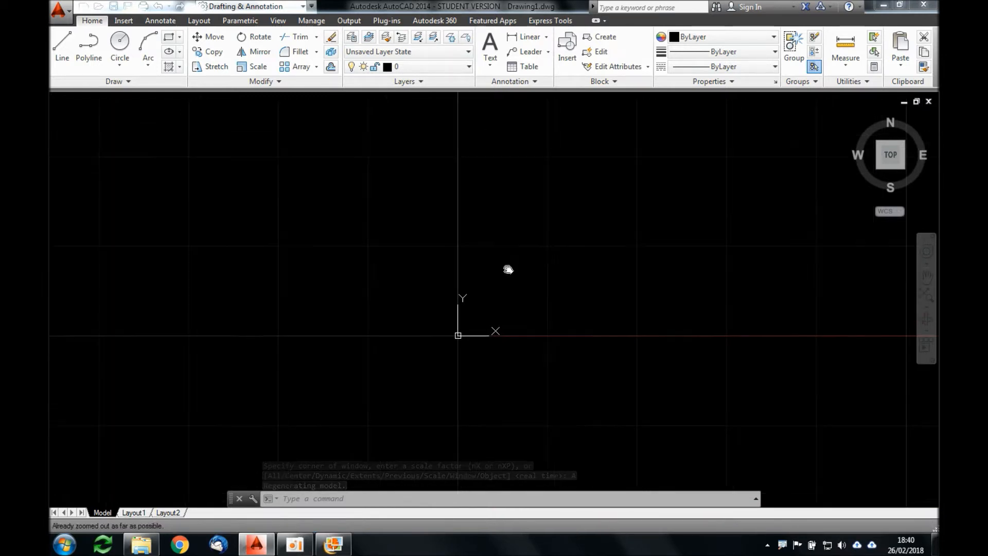
scroll(469, 343, "down", 3)
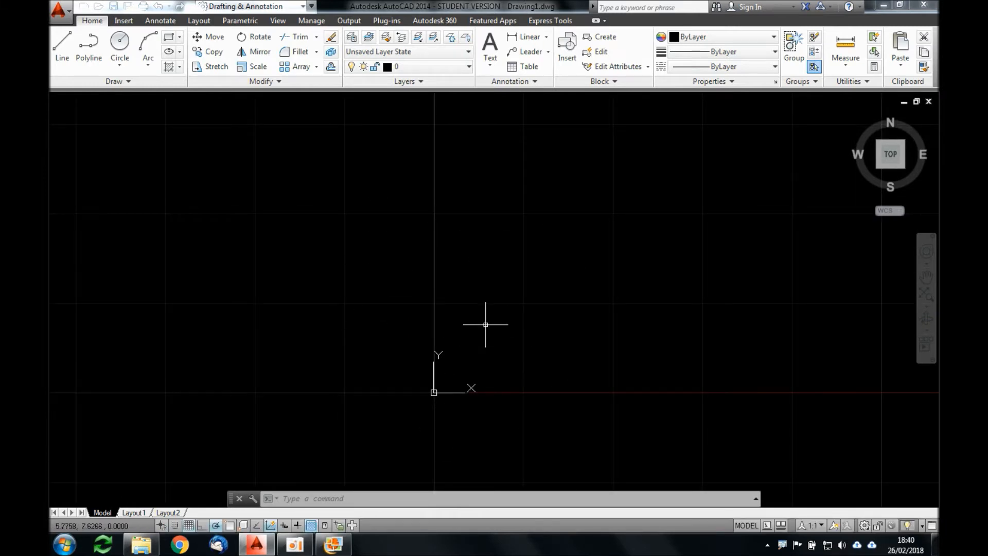
Step: Draw a rectangle from 0,0 to 7.2,11.2 that matches the drawing limits
type("REC")
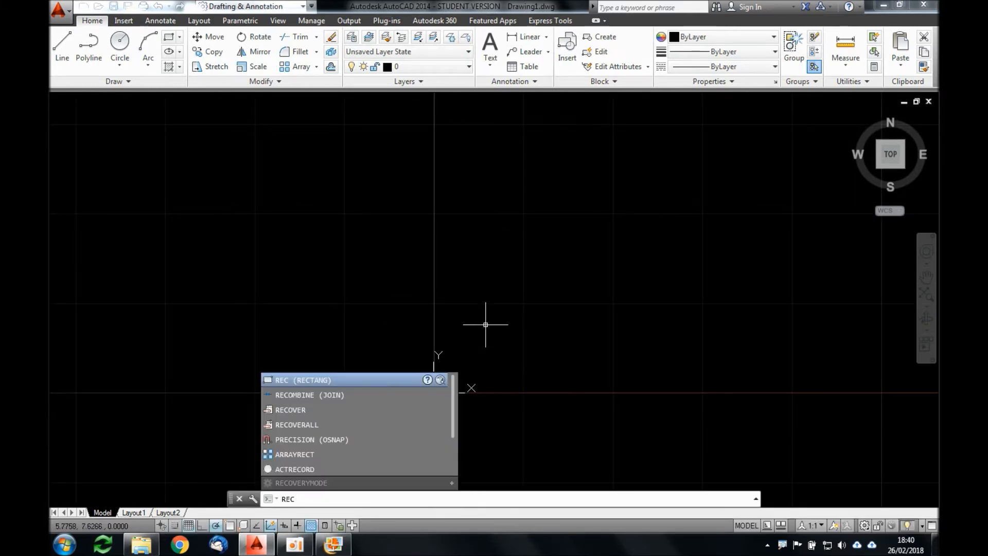
key("Escape")
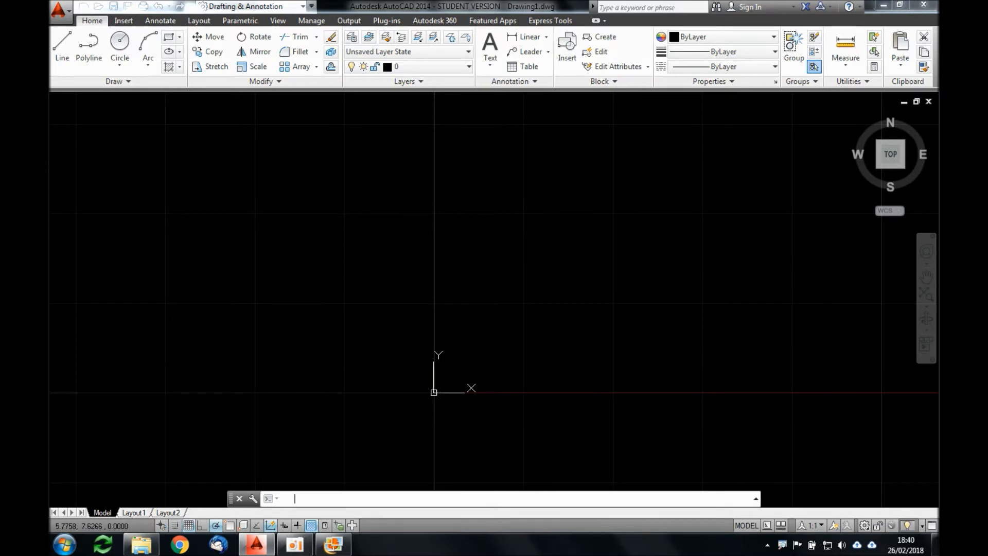
type("0,0")
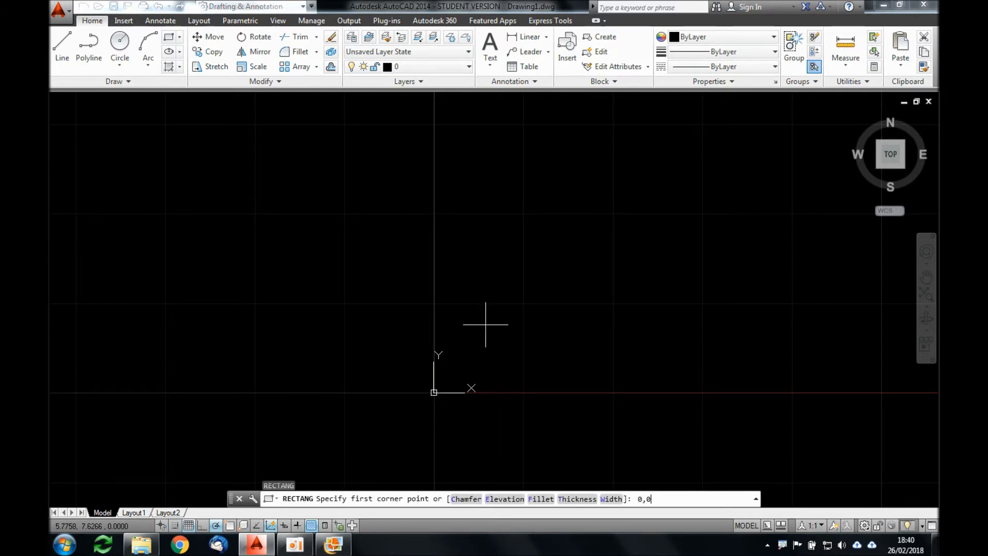
key("Return")
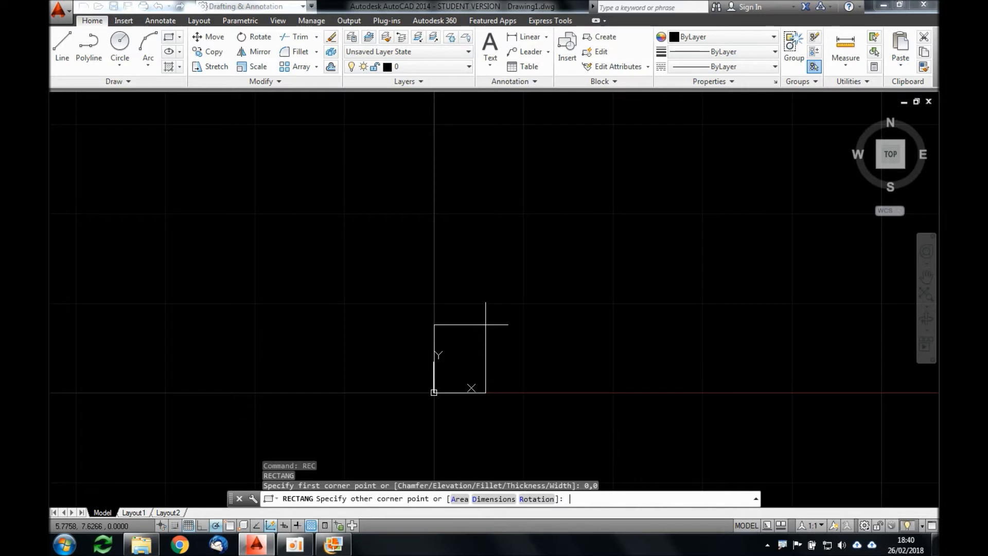
type("7.2,11.2")
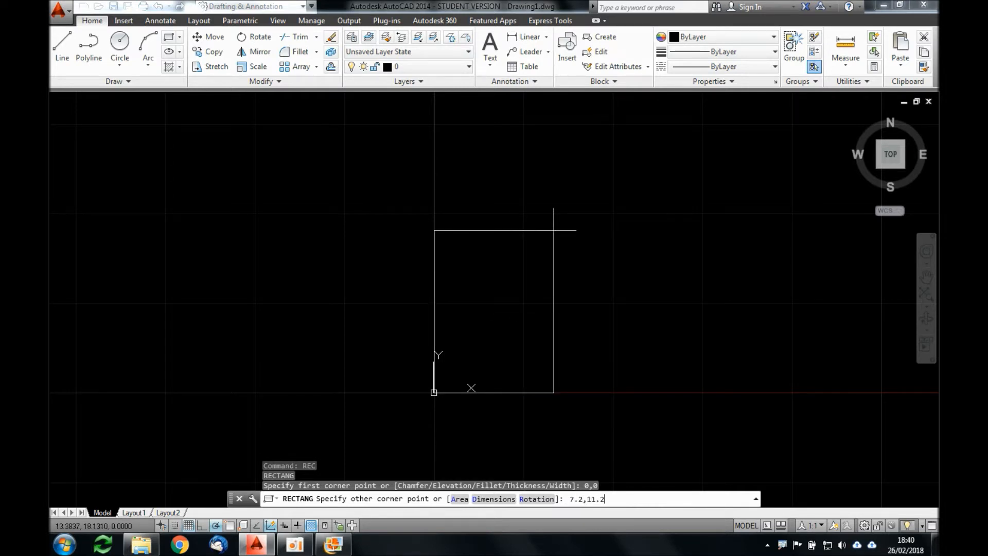
key("Return")
scroll(472, 346, "up", 4)
scroll(470, 347, "down", 2)
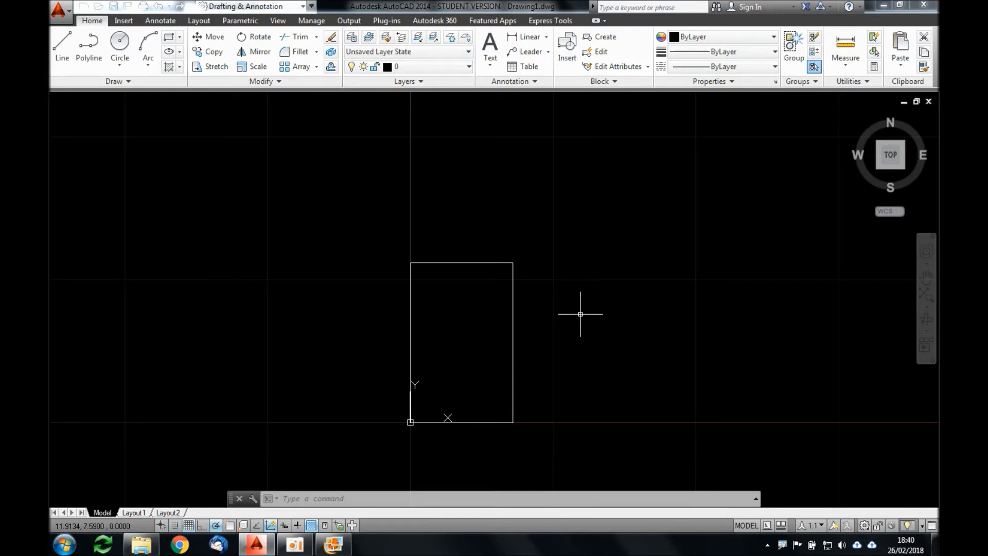
Step: In the drafting settings, turn Snap on and disable Display grid beyond Limits
type("os")
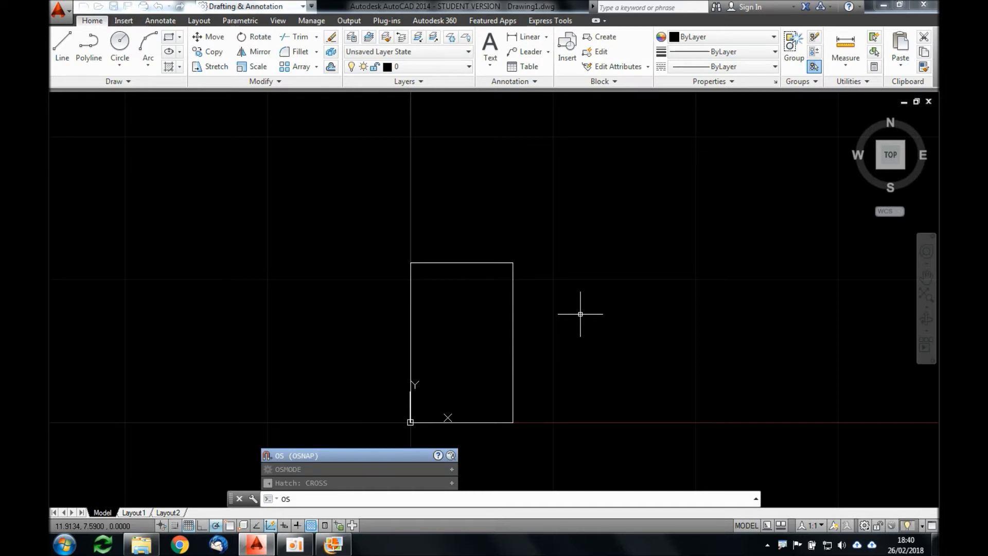
key("Return")
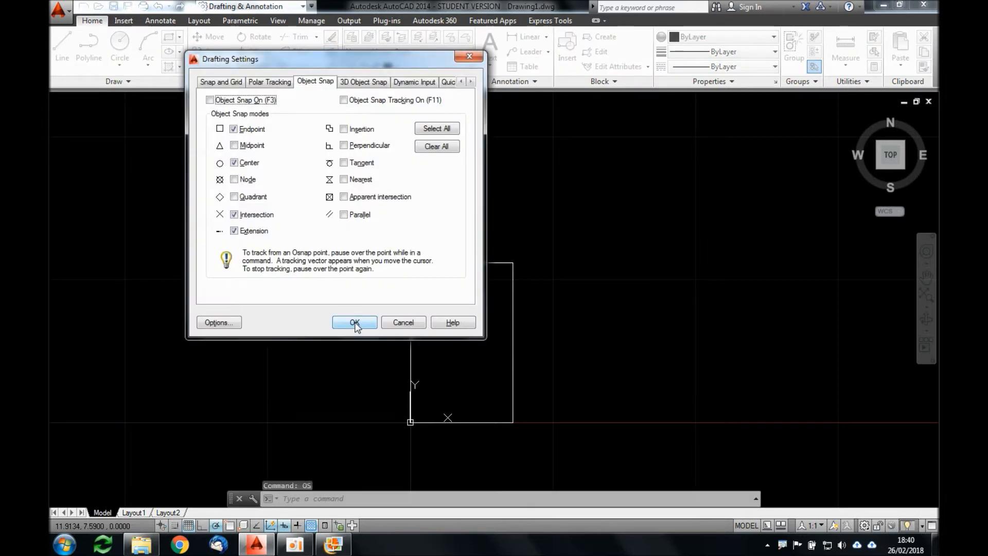
left_click_drag(376, 61, 476, 129)
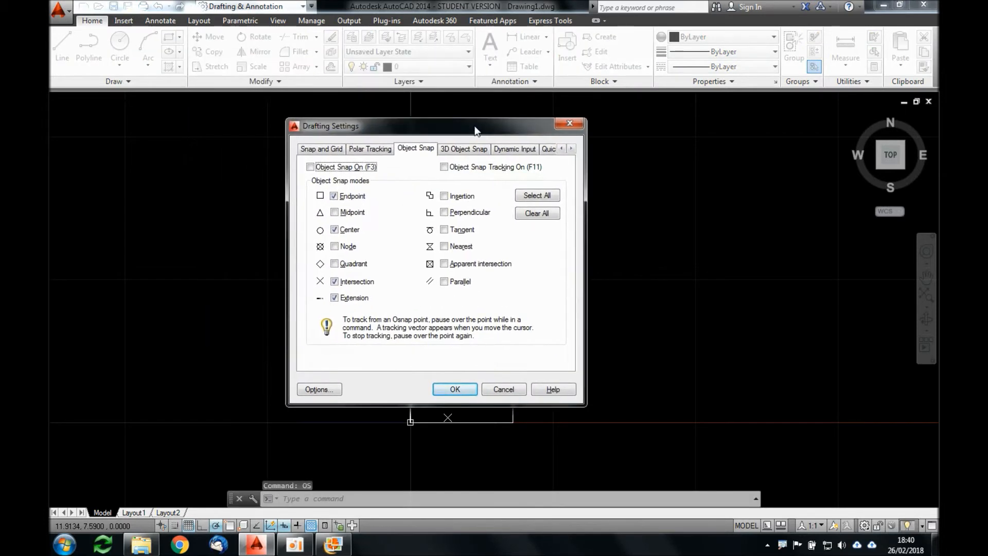
left_click(341, 149)
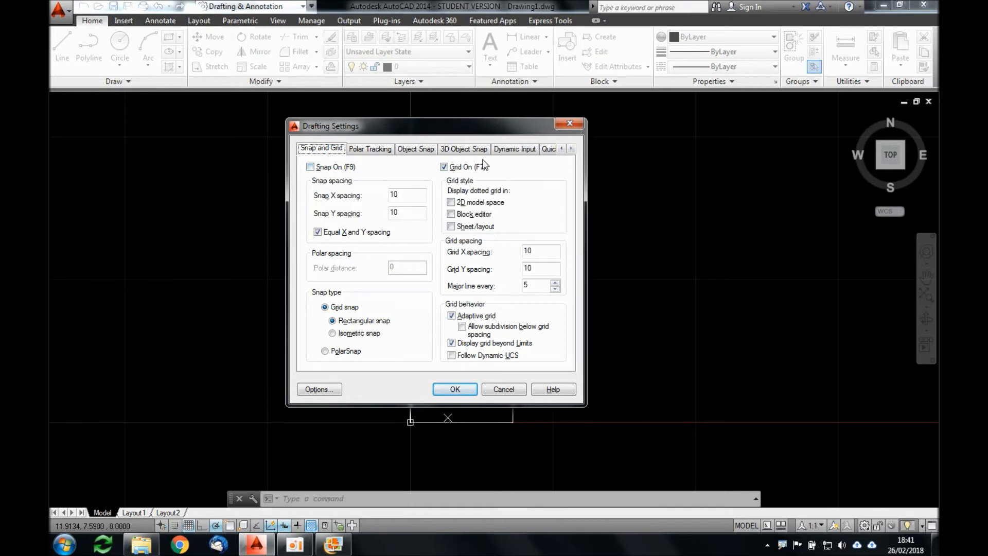
left_click(317, 169)
left_click(452, 345)
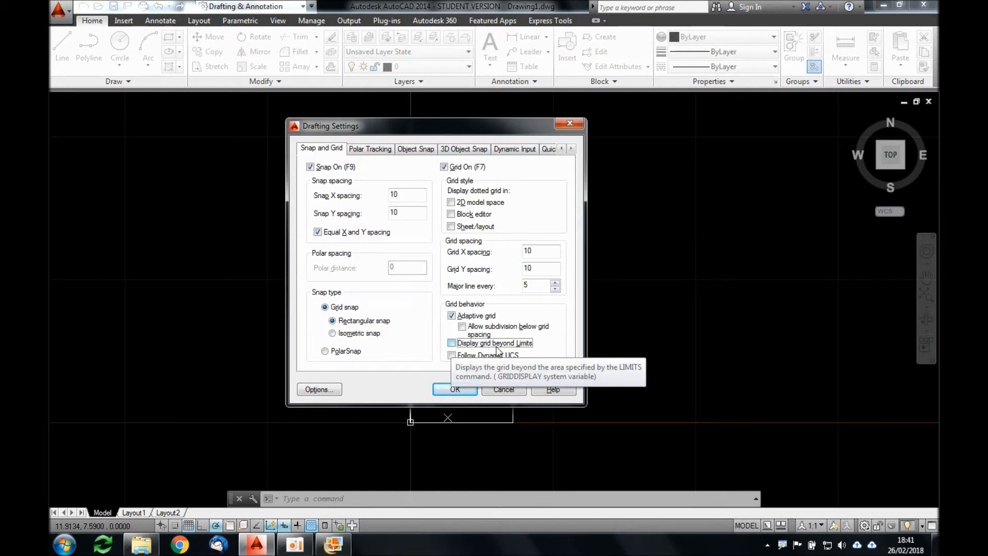
left_click(471, 396)
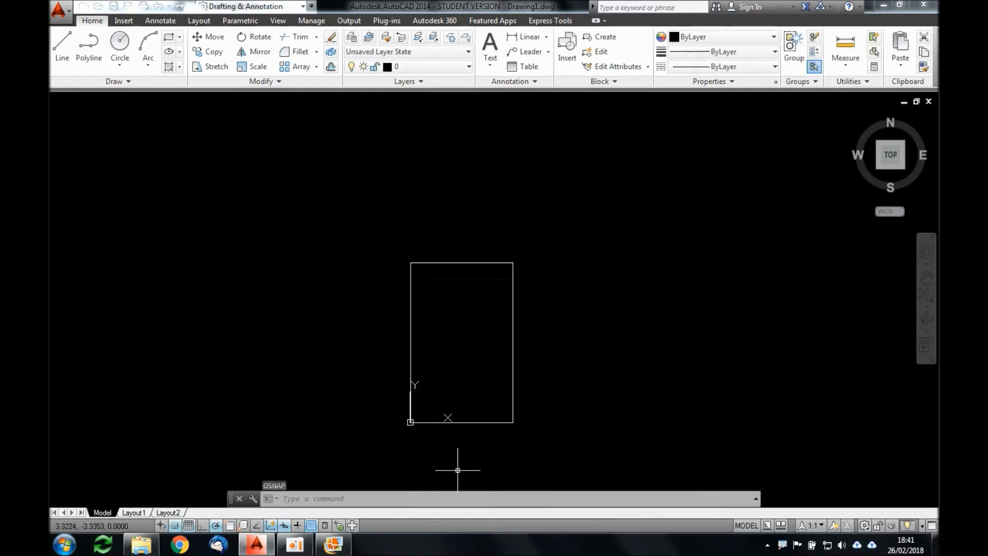
Step: Erase the rectangle and reset the drawing limits to lower left corner 0,0 and upper right corner 10,10
left_click(505, 263)
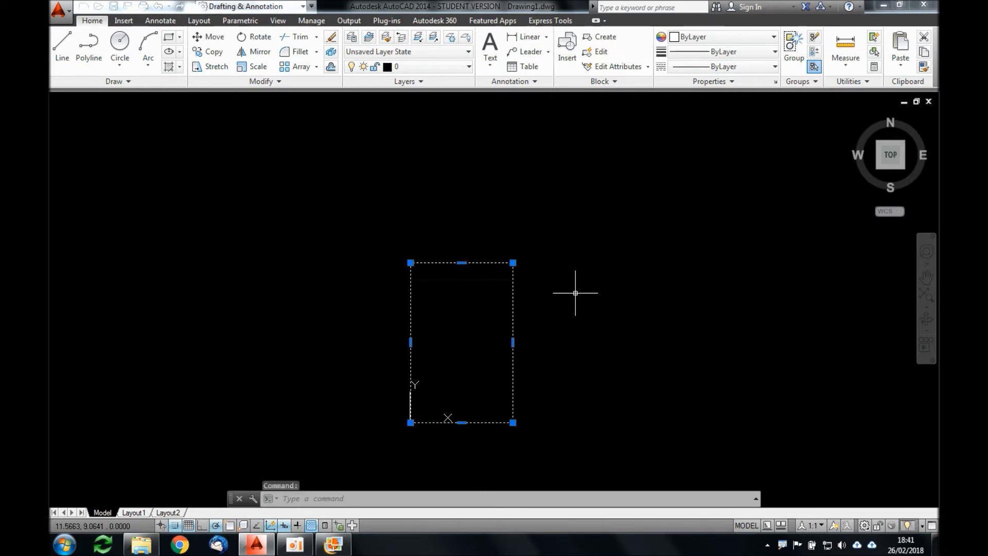
key("Delete")
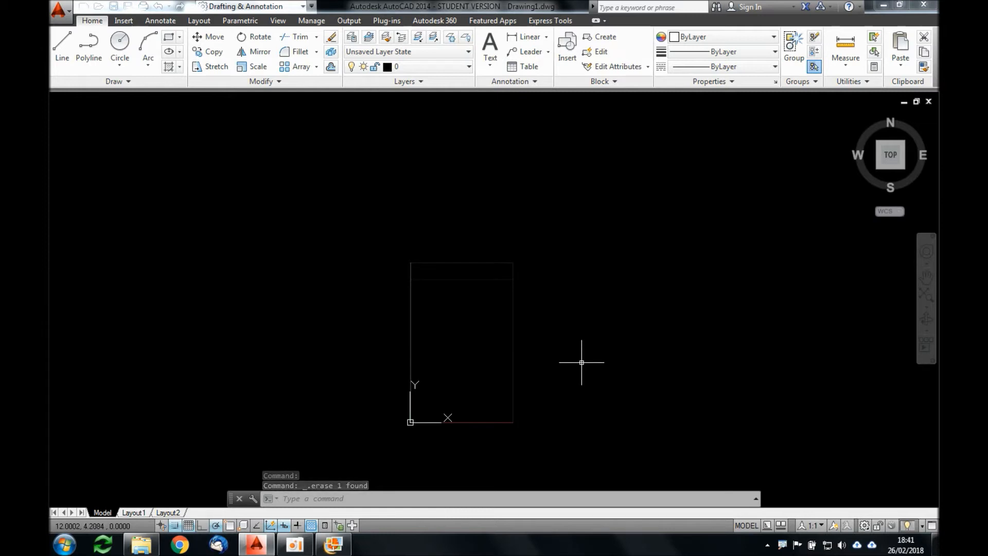
type("LIMITS")
key("Return")
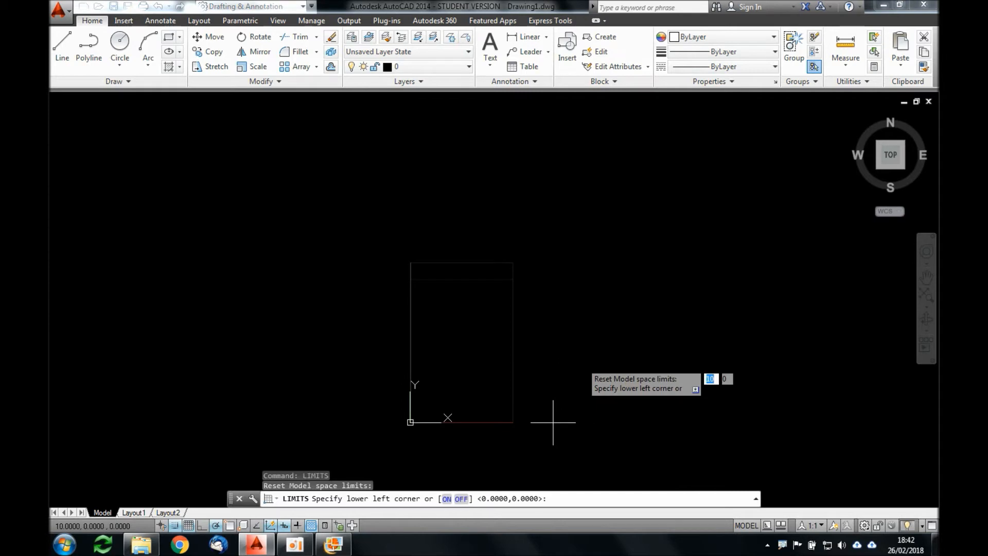
type("0,0")
key("Return")
type("10,10")
key("Return")
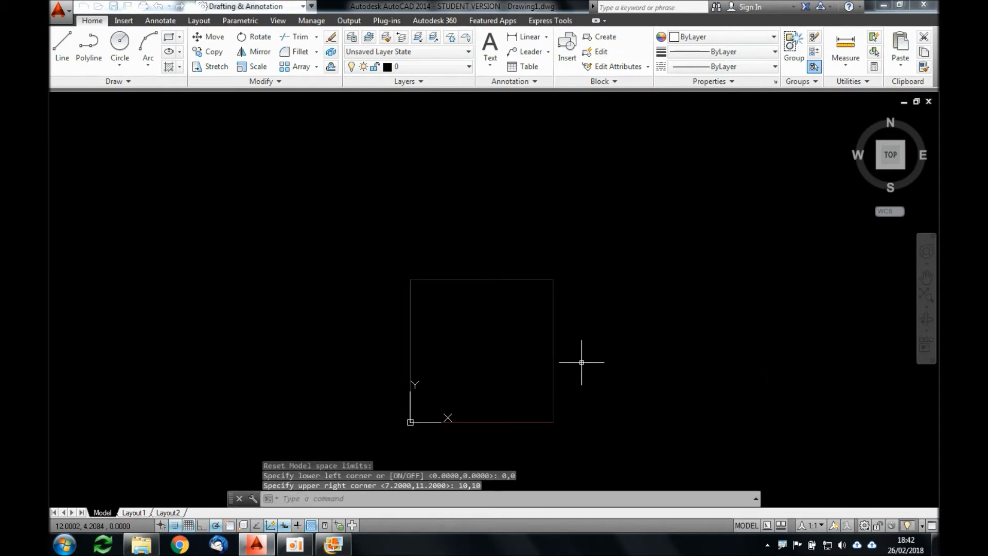
Step: Set the drawing limits to lower left corner 0,0 and upper right corner 15,15
key("Return")
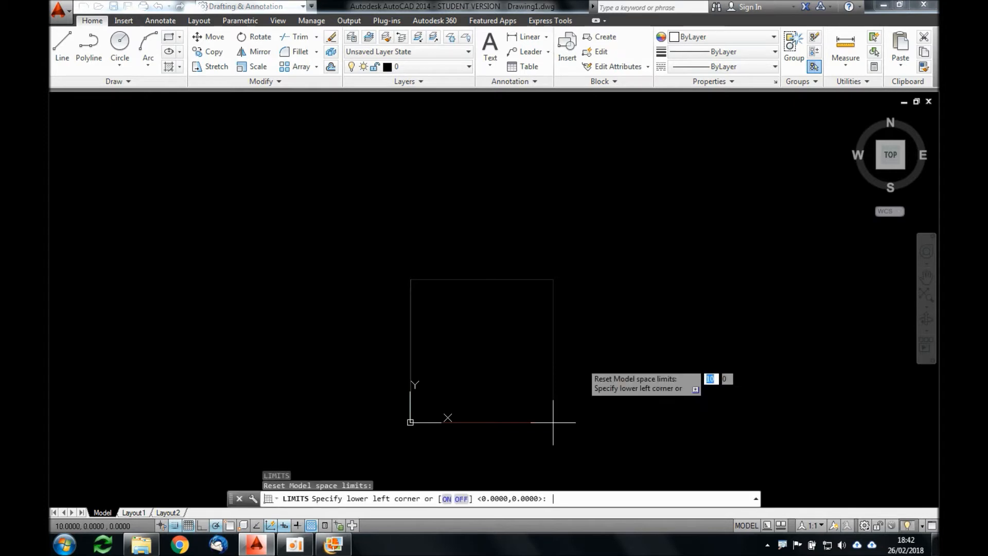
type("15")
type("0,0")
key("Return")
type("153,")
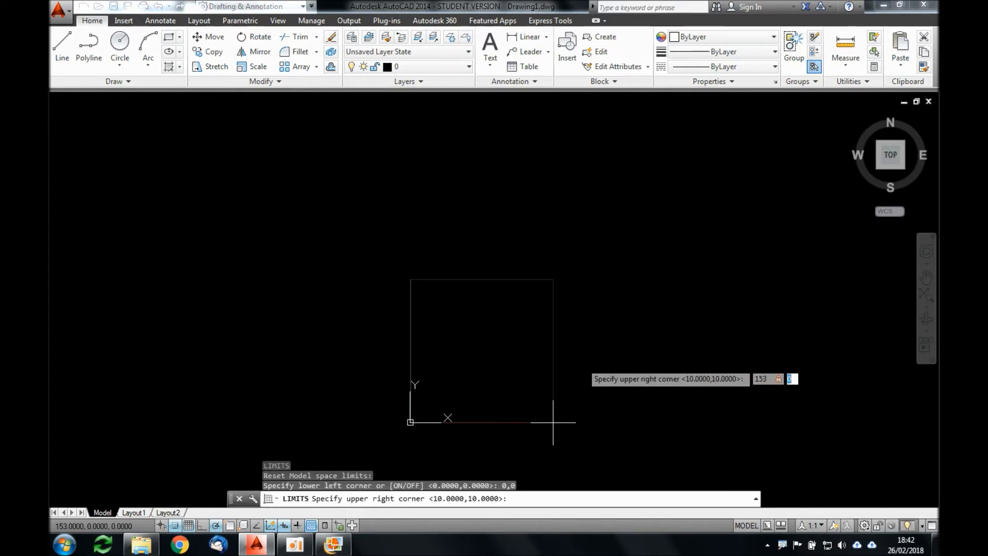
key("Tab")
type("15,15")
key("Return")
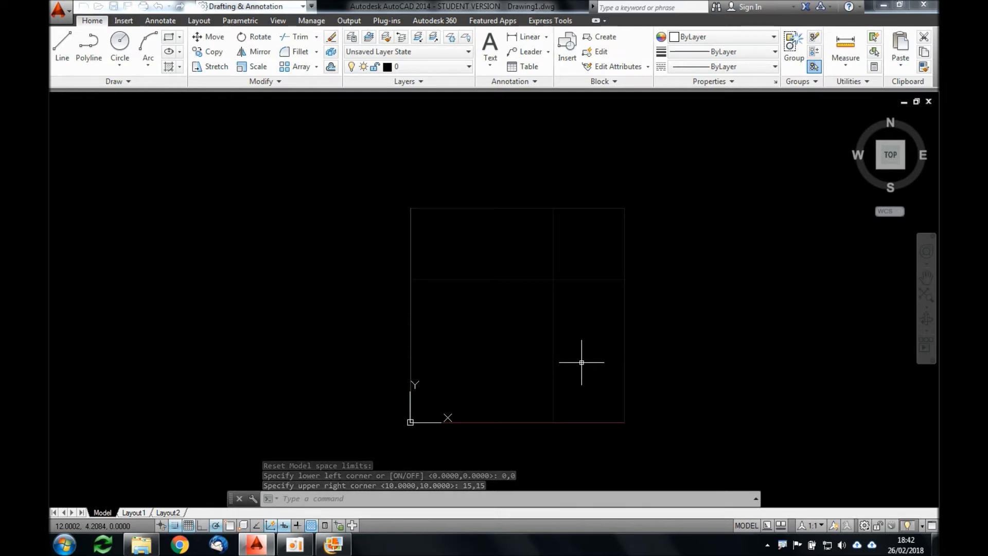
Step: Review the Display grid beyond Limits option in the Snap and Grid drafting settings and leave it disabled
type("OS")
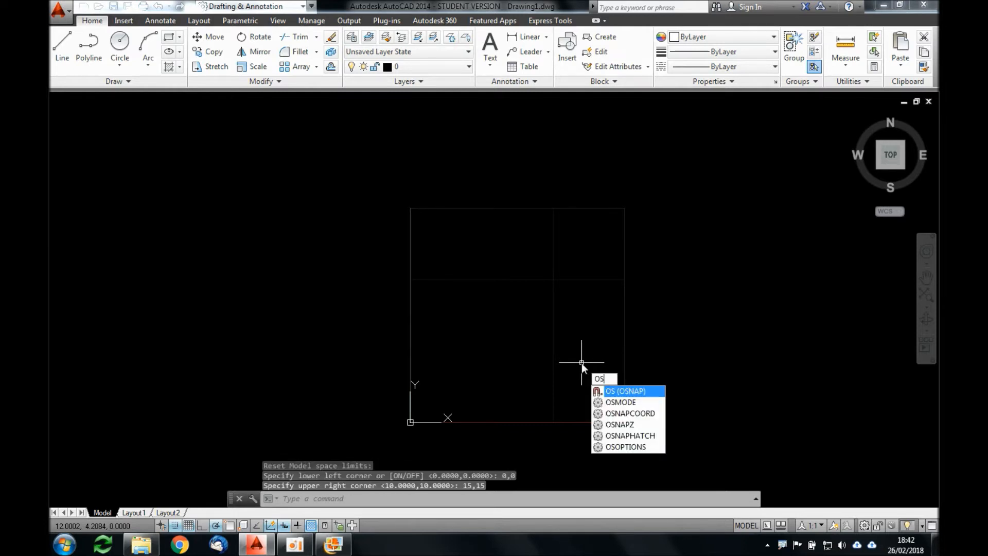
key("Return")
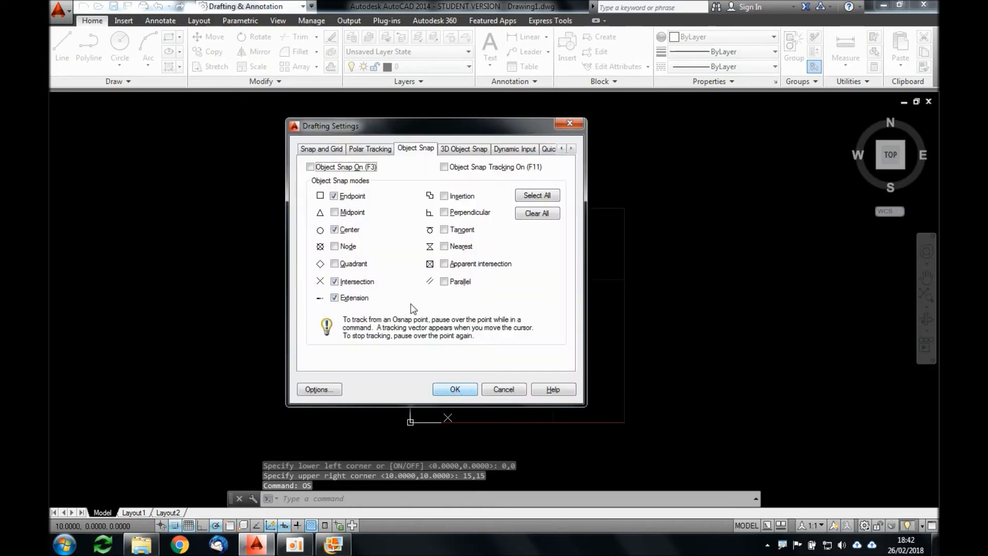
left_click(336, 149)
left_click(451, 343)
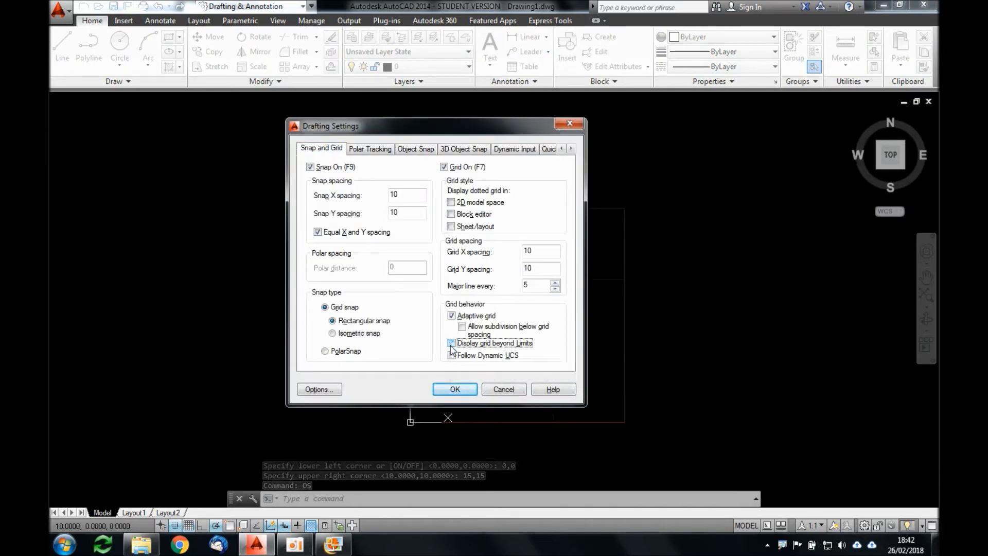
left_click(451, 345)
left_click(464, 391)
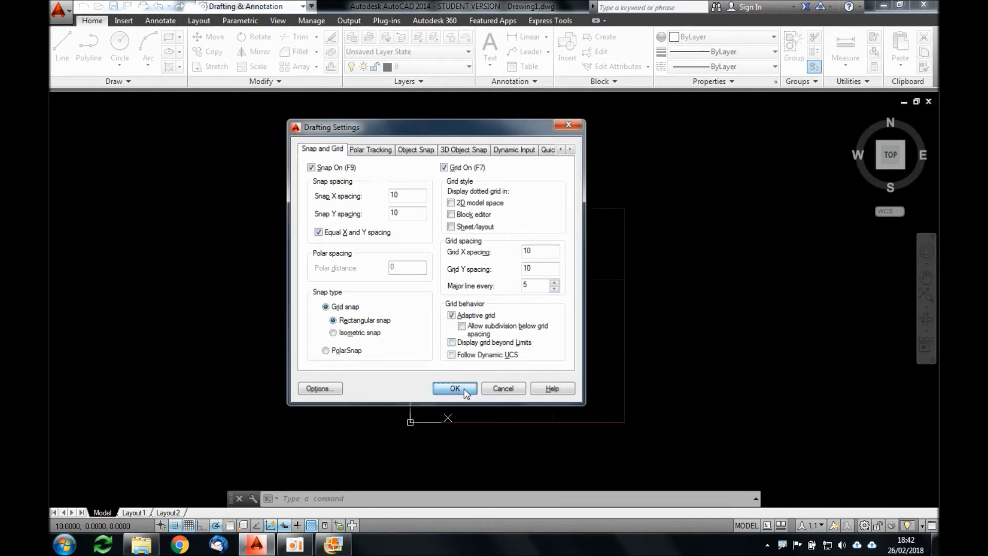
Step: Reset the drawing limits to lower left corner 0,0 and upper right corner 7.2,11.2
type("LIMITS")
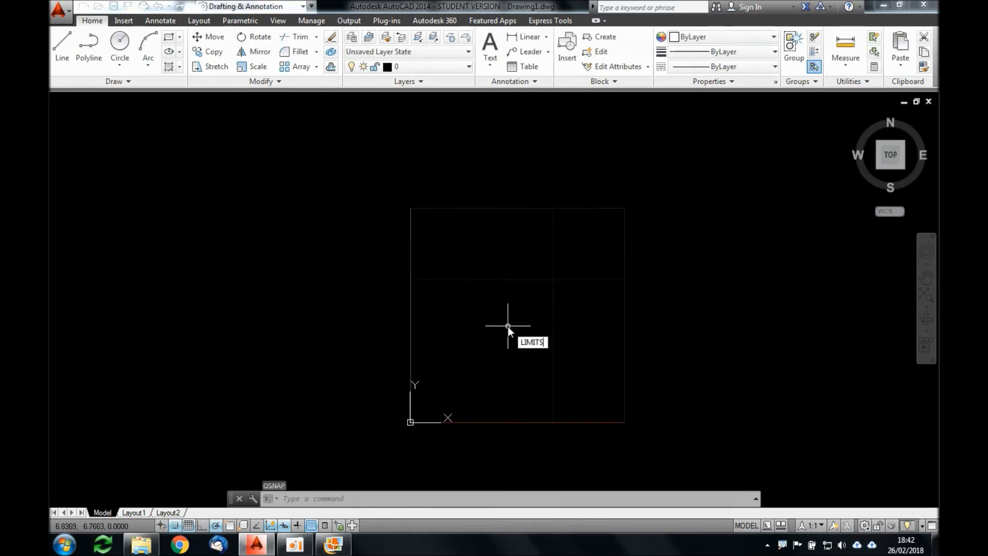
key("Return")
type("0")
key("Tab")
type("0")
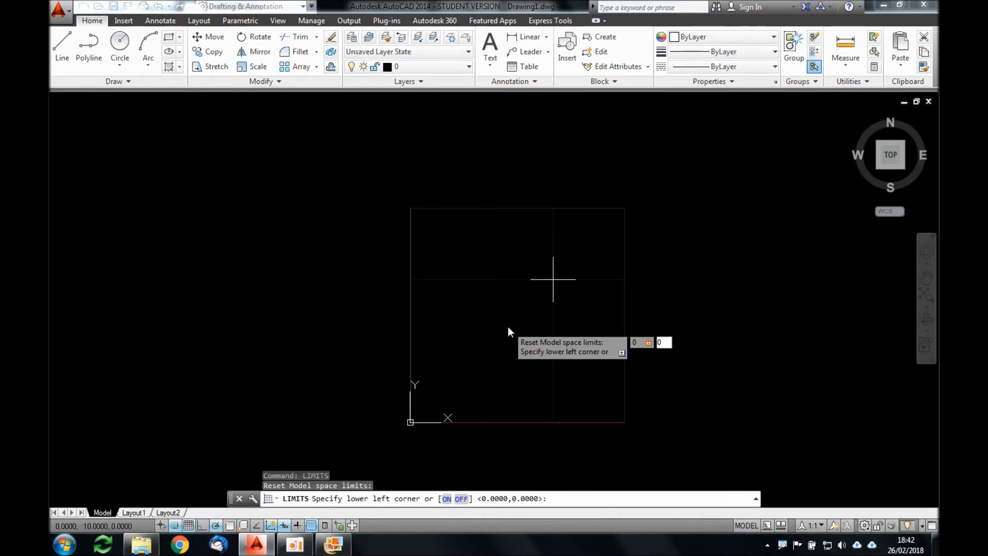
key("Return")
type("7")
key("Tab")
type(".2")
key("Tab")
type("11.2")
key("Return")
scroll(459, 385, "up", 2)
mouse_move(458, 366)
middle_mouse_down()
mouse_move(458, 346)
mouse_move(486, 332)
middle_mouse_up()
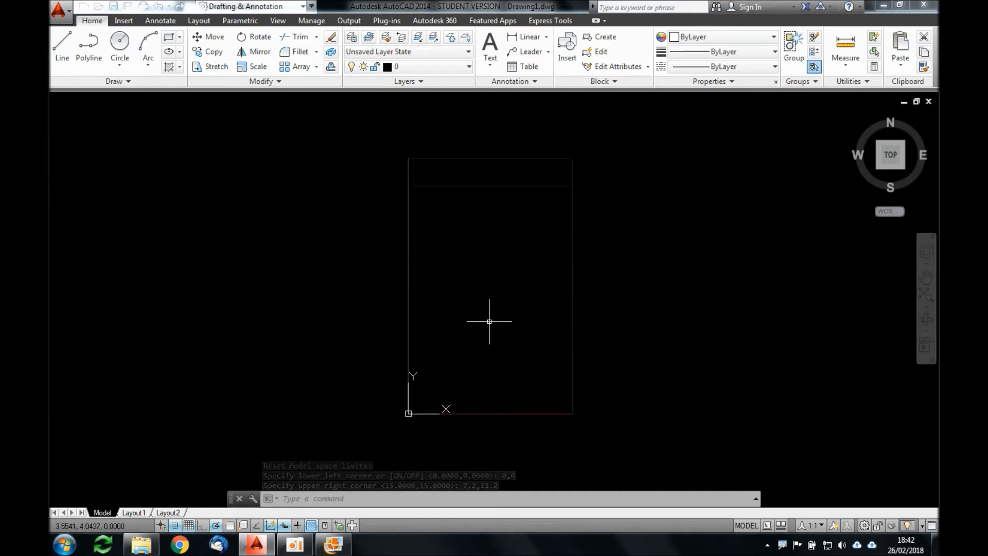
Step: Set the grid spacing to 1 with the GRID command
type("GRID")
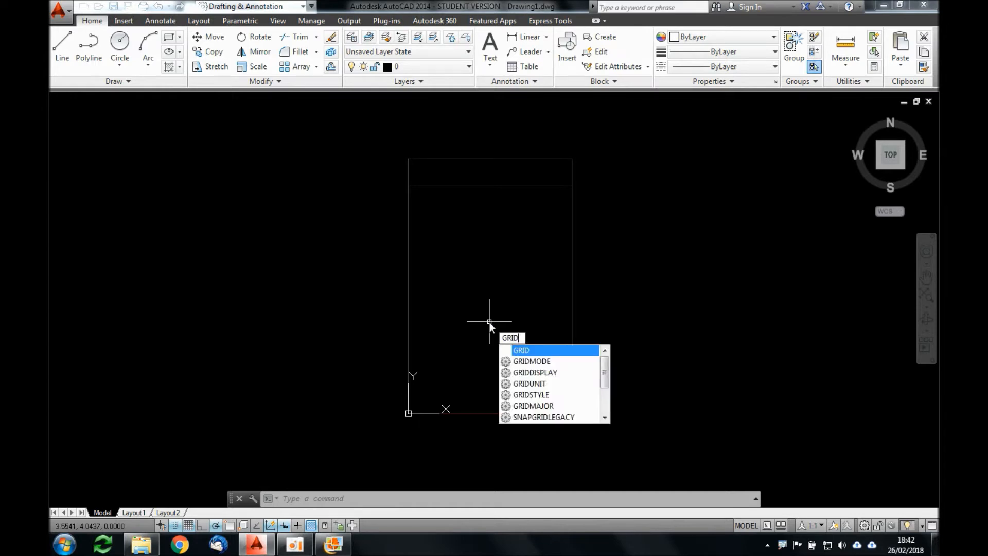
key("Return")
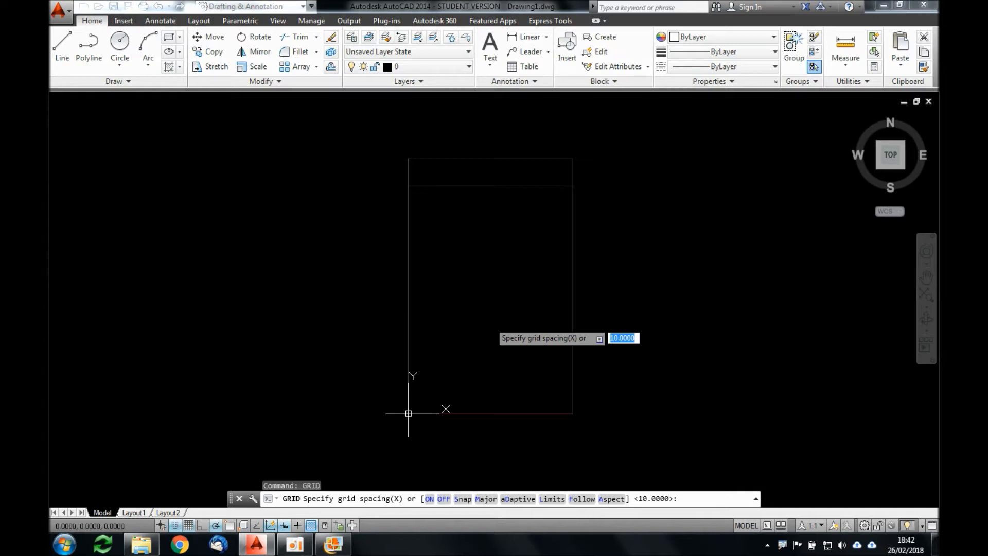
type("1")
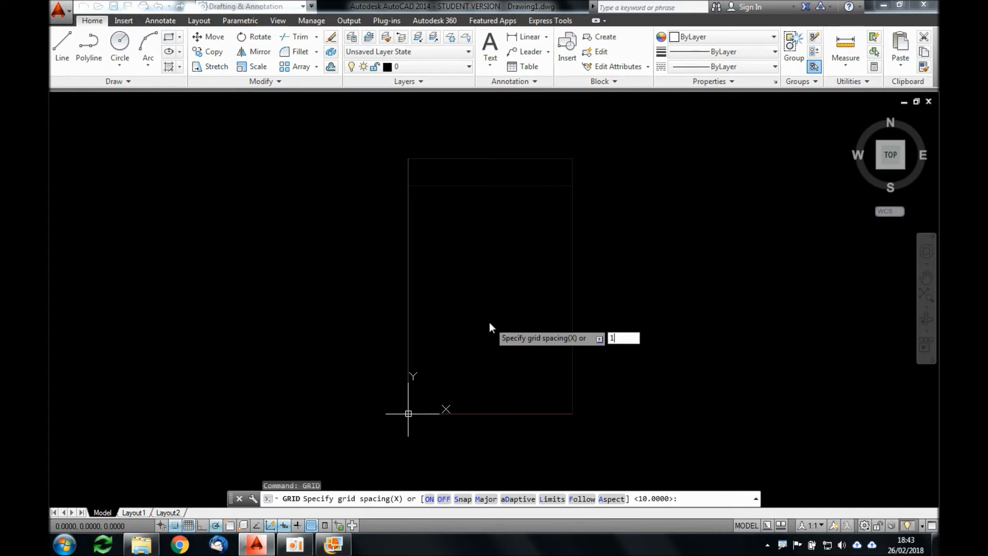
key("Return")
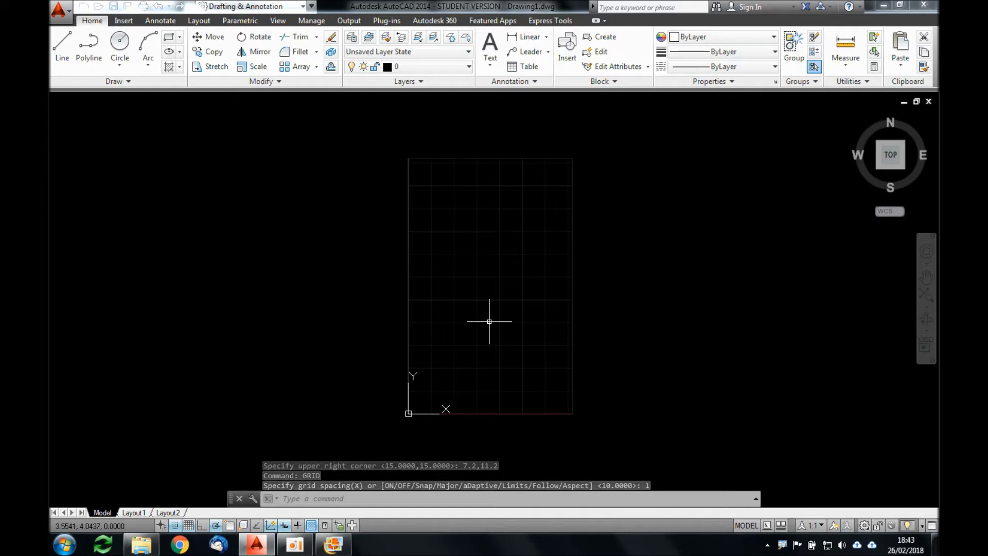
Step: Repeat the GRID command and set the grid spacing to 0.5
key("Return")
type("0.")
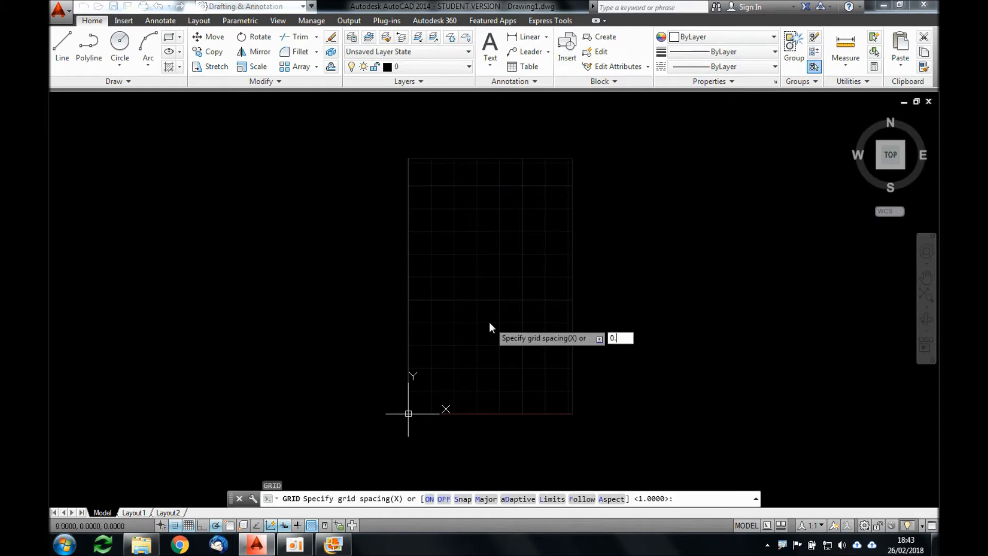
key("Return")
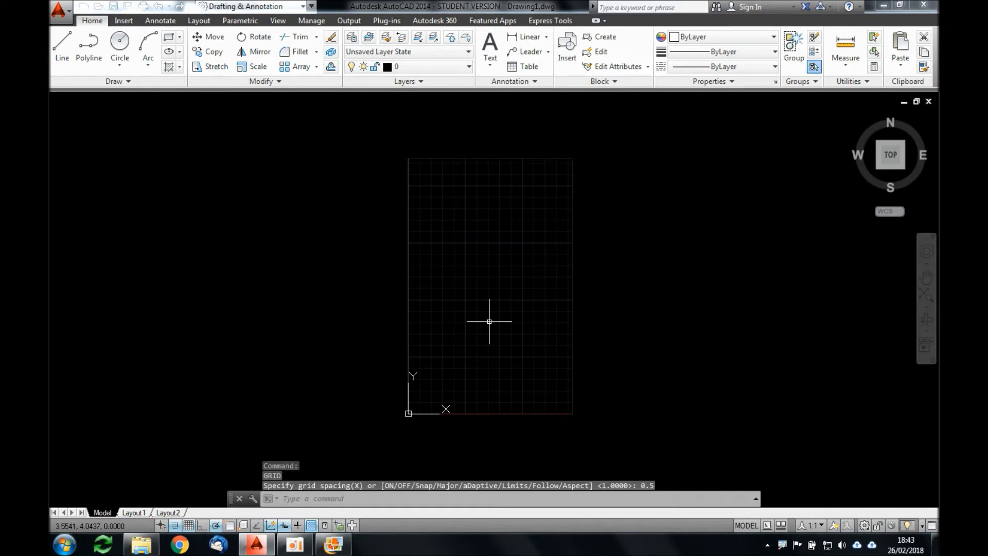
Step: Refine the grid by setting its spacing to 0.1
key("Return")
type("0.")
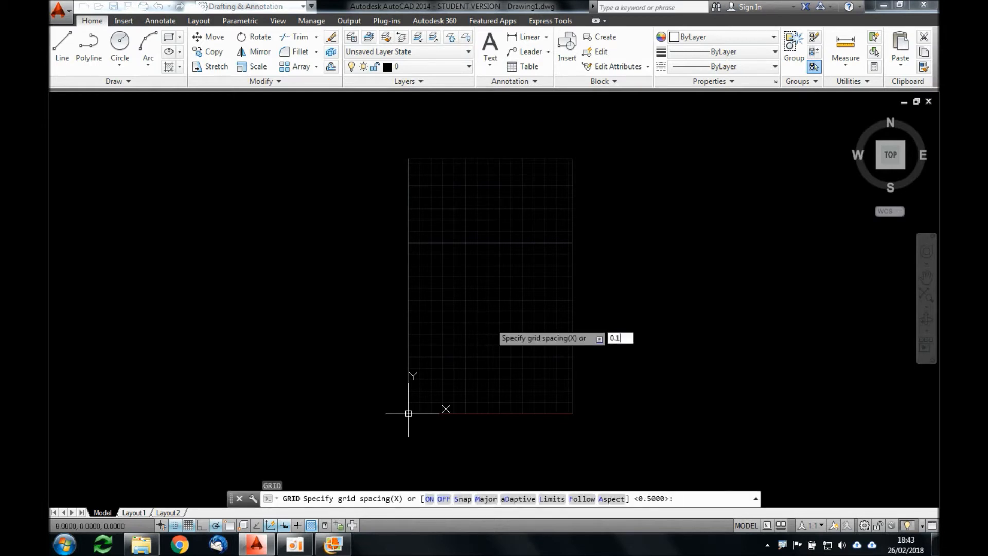
type("1")
key("Return")
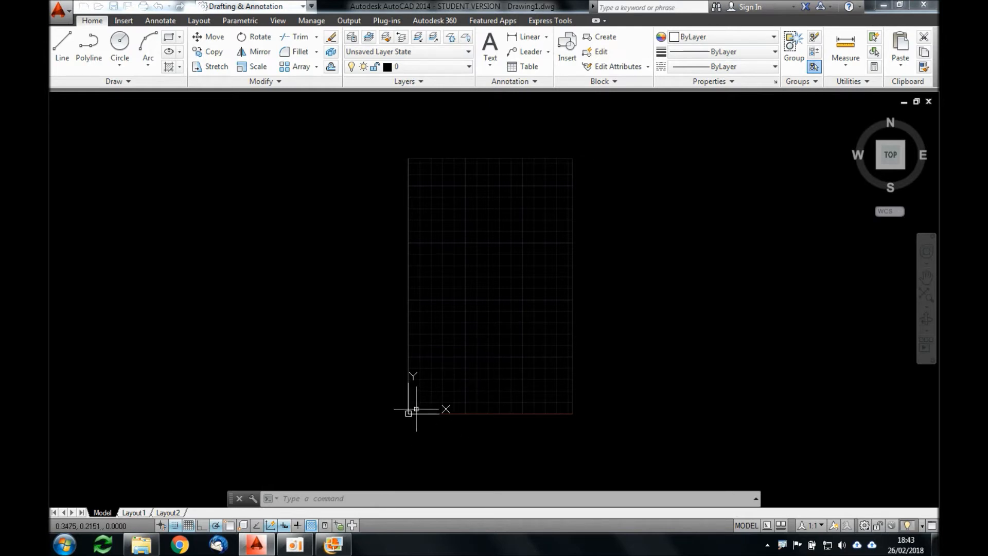
Step: Examine how the grid lines inside the drawing limits adapt at different magnifications, especially around the origin
scroll(416, 408, "up", 4)
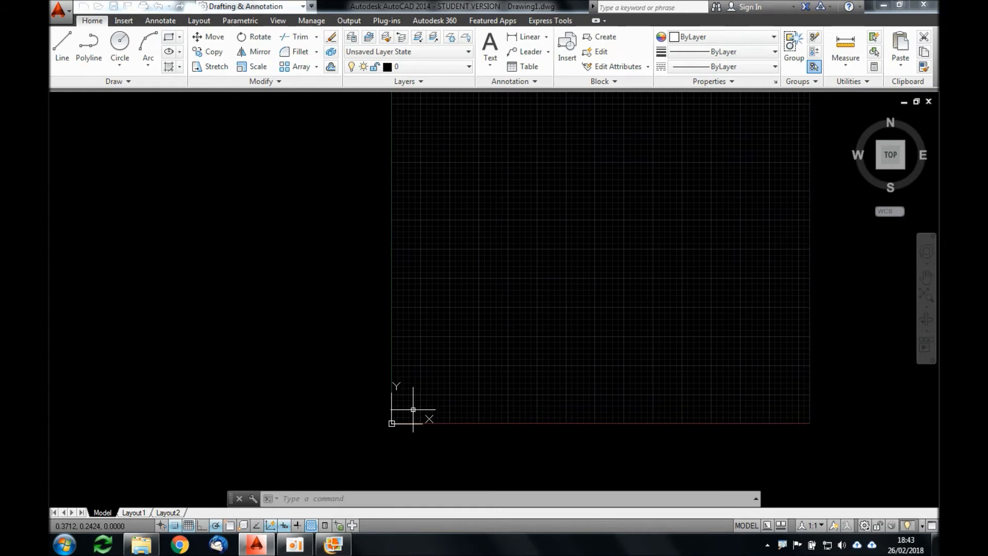
scroll(413, 410, "down", 2)
scroll(413, 407, "up", 2)
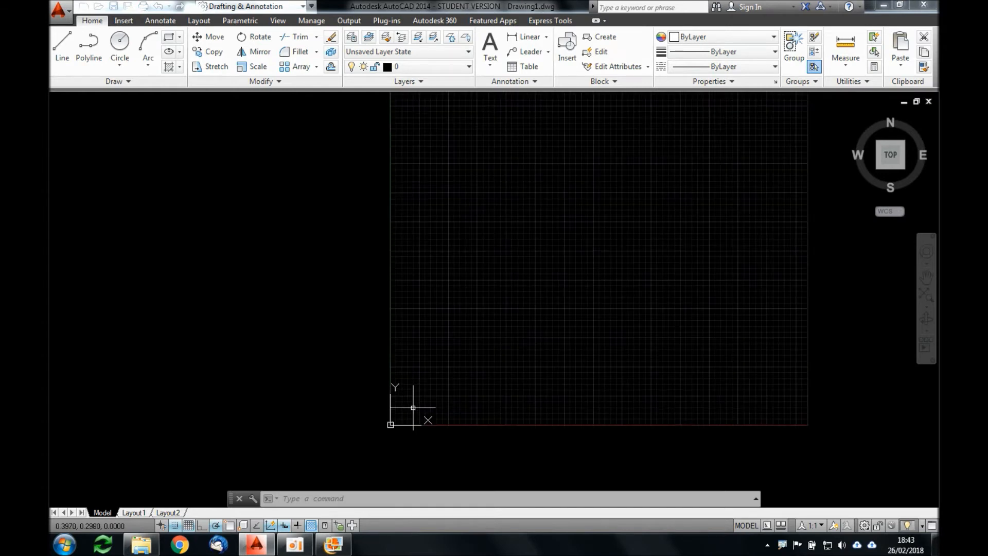
scroll(408, 414, "up", 2)
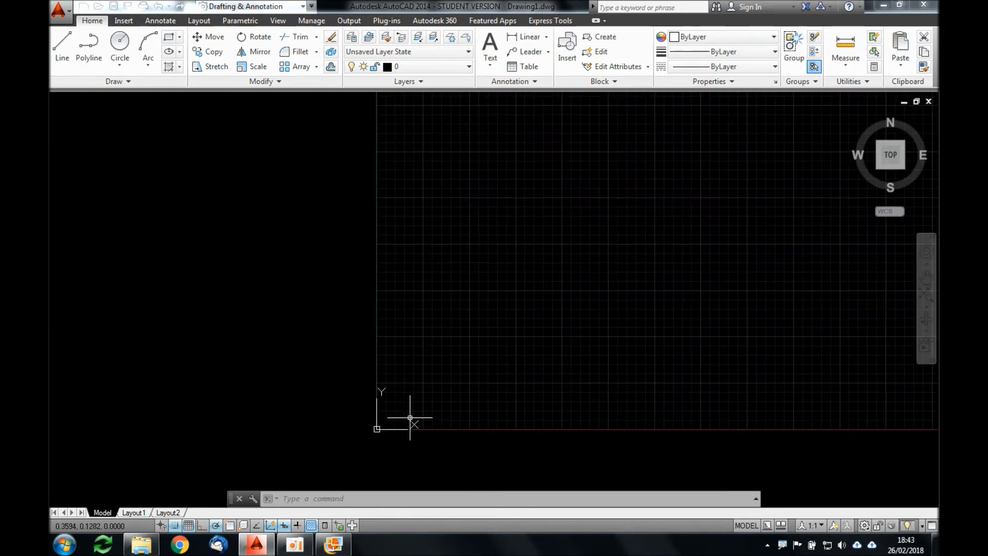
scroll(404, 414, "up", 2)
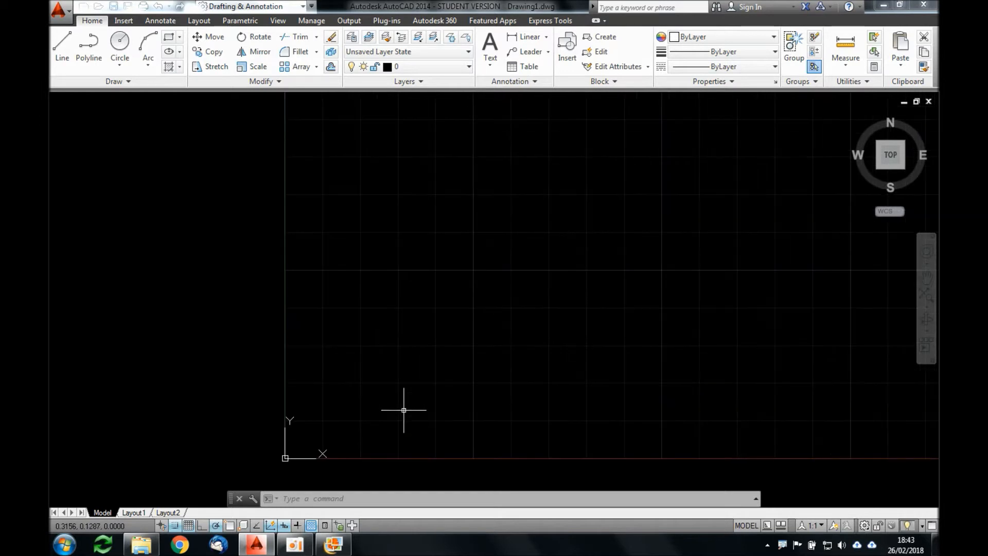
scroll(403, 400, "down", 4)
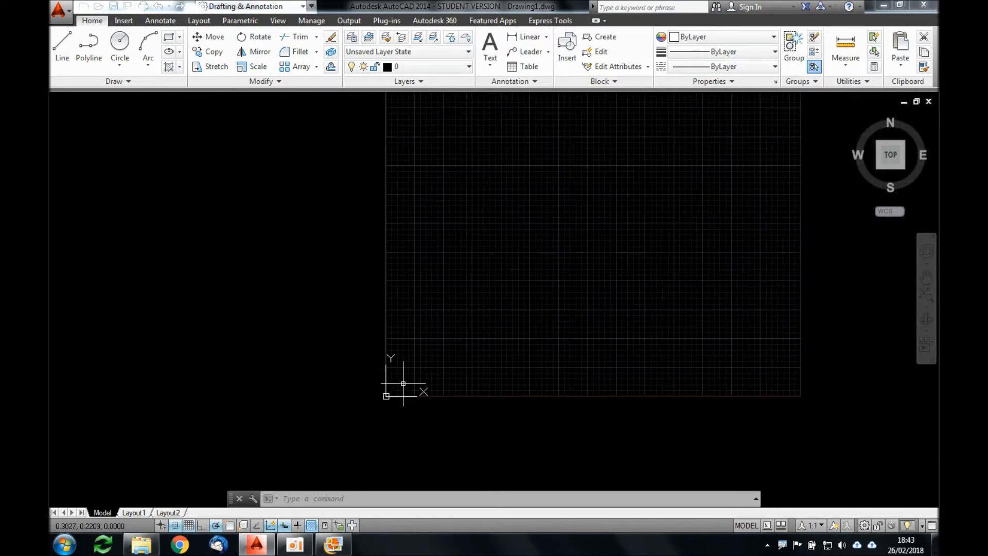
scroll(482, 352, "down", 3)
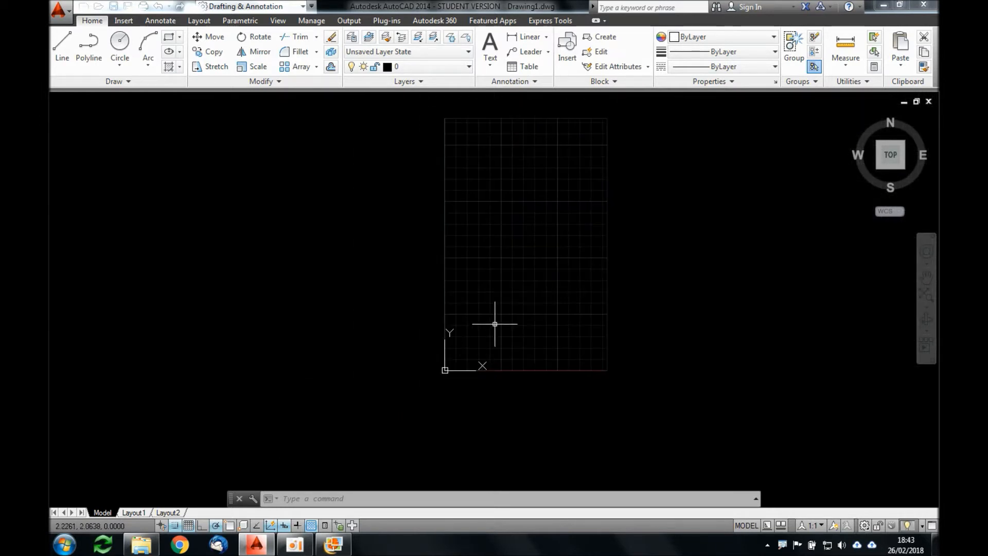
scroll(529, 229, "up", 2)
scroll(505, 276, "down", 2)
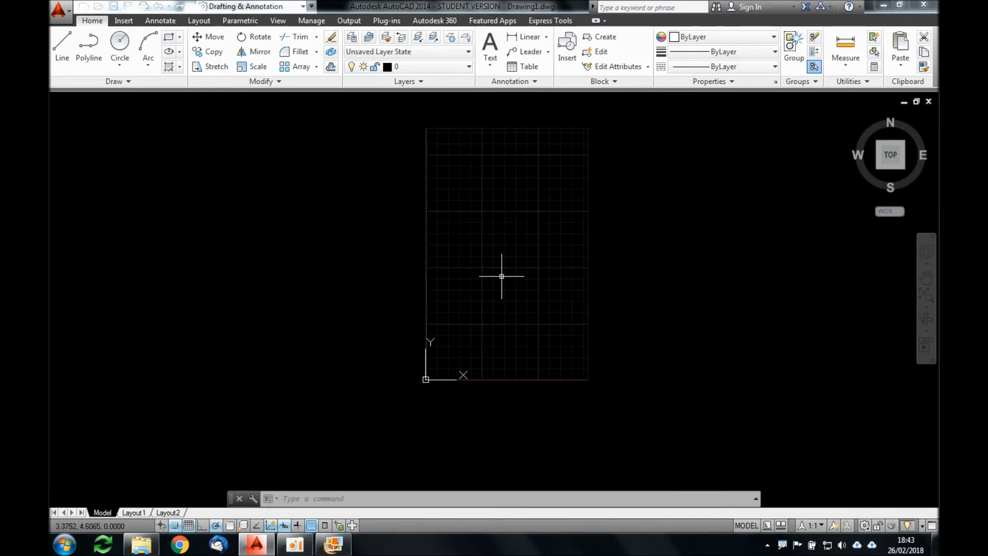
middle_click_drag(540, 246, 523, 271)
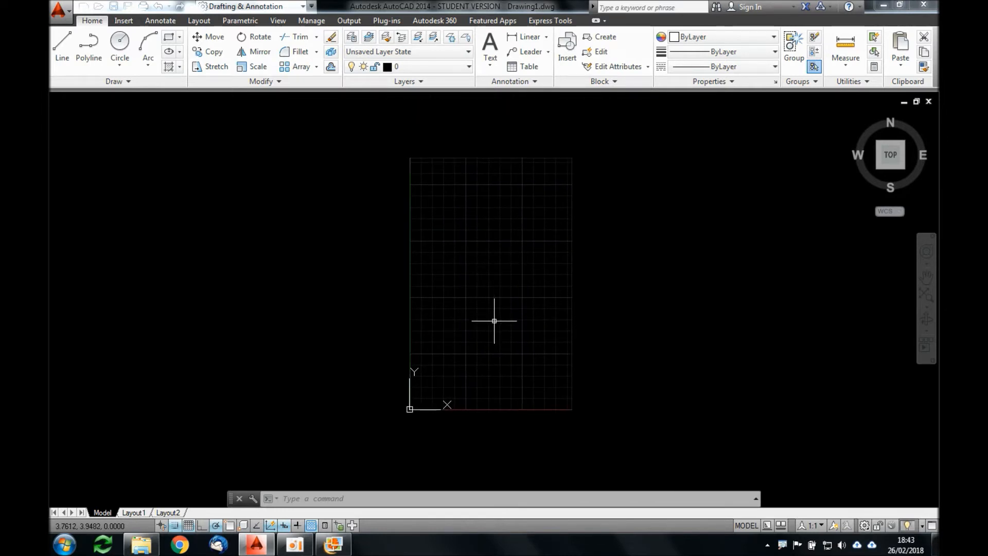
Step: Switch to Windows Live Photo Gallery and examine the wall and opening dimensions on the PLANTA BAIXA floor plan image
left_click(336, 547)
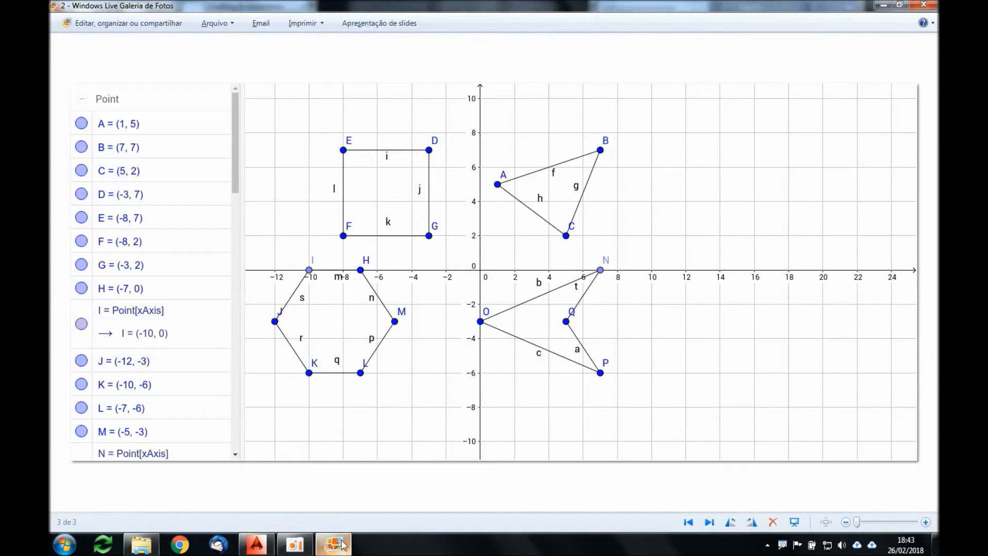
key("Right")
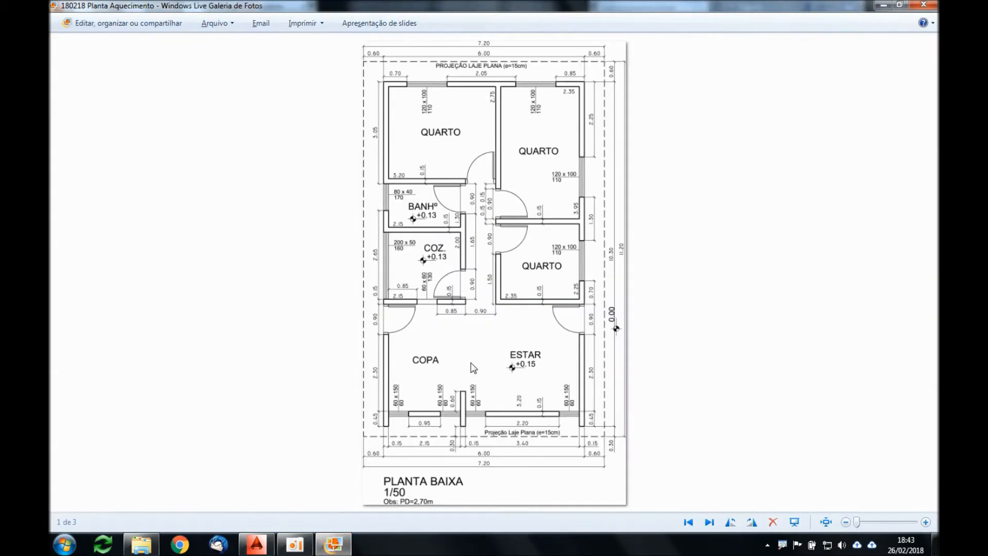
scroll(476, 98, "up", 5)
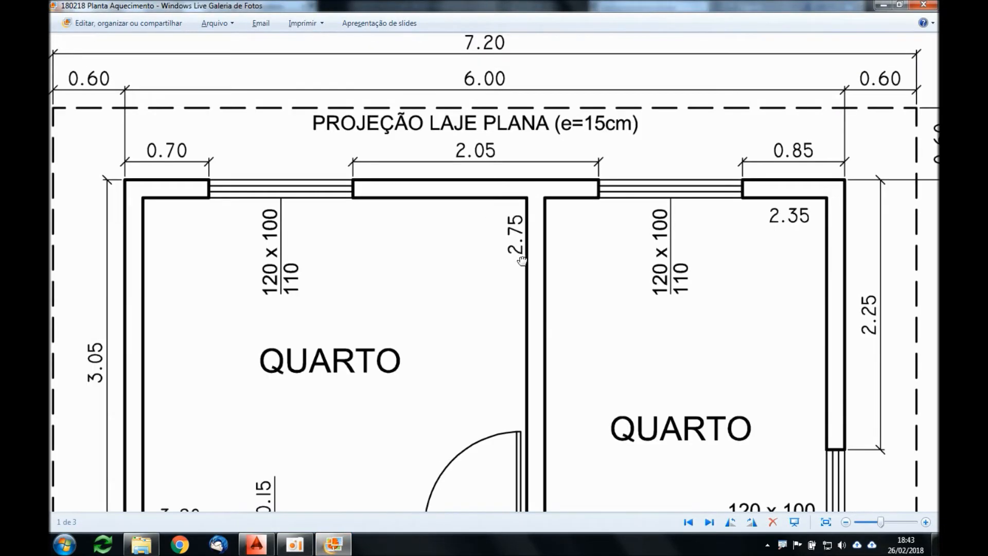
scroll(404, 183, "down", 1)
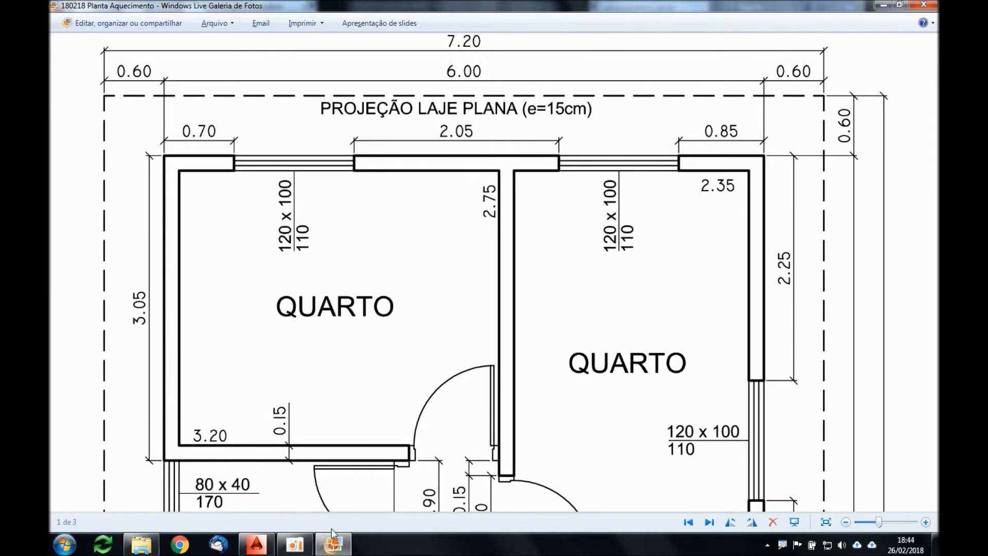
Step: Switch back to AutoCAD, set the grid spacing to 0.05 and inspect the finer grid near the origin
left_click(257, 544)
type("GRID")
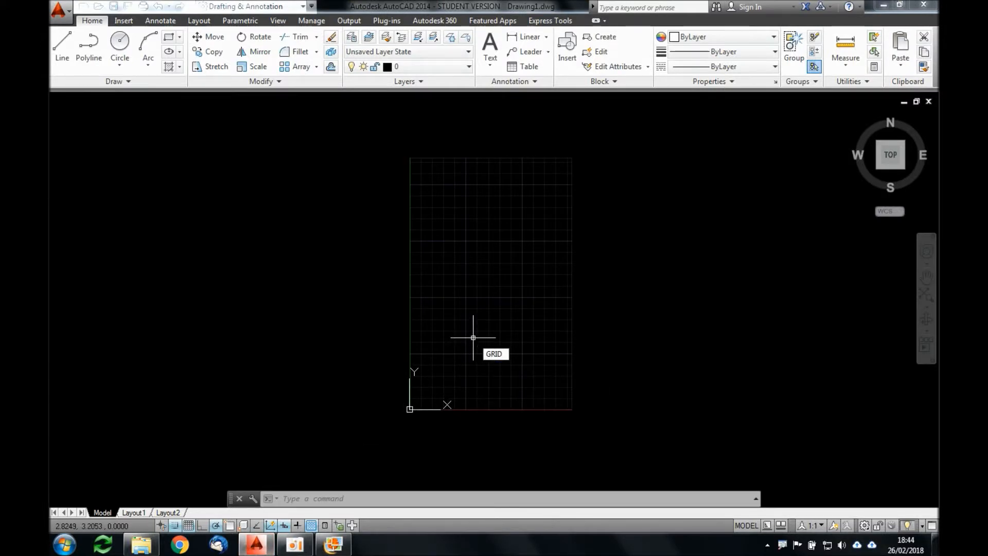
key("Return")
type("0.05")
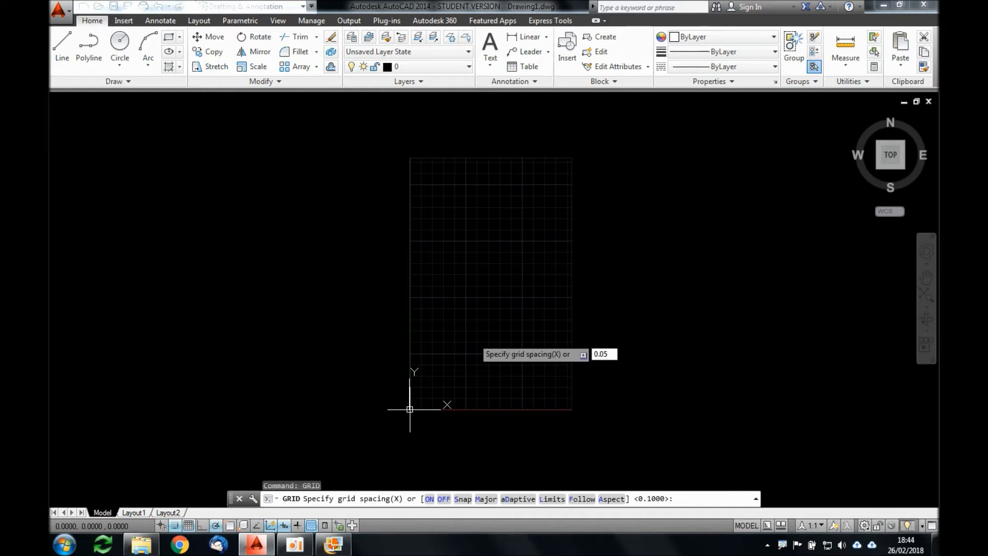
key("Return")
scroll(412, 404, "up", 4)
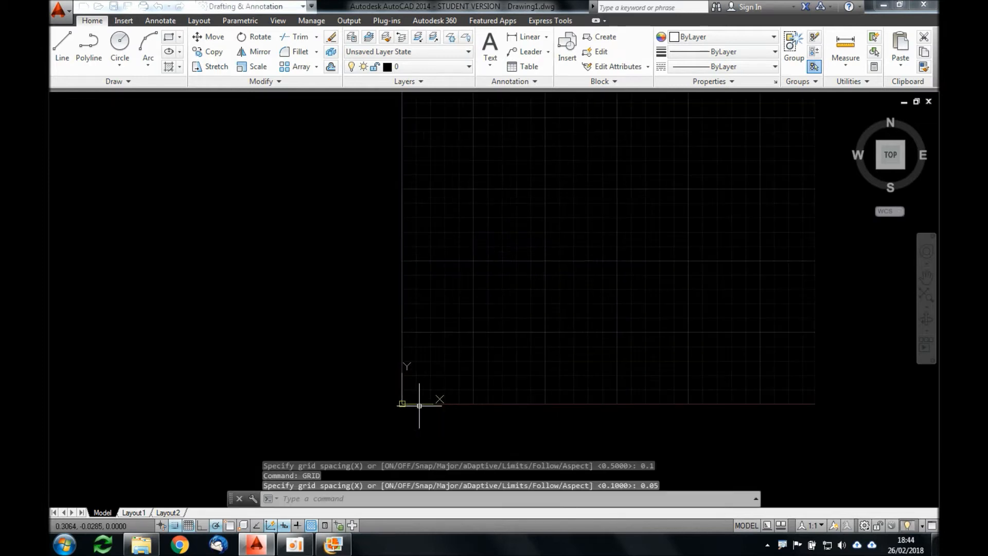
scroll(409, 390, "up", 2)
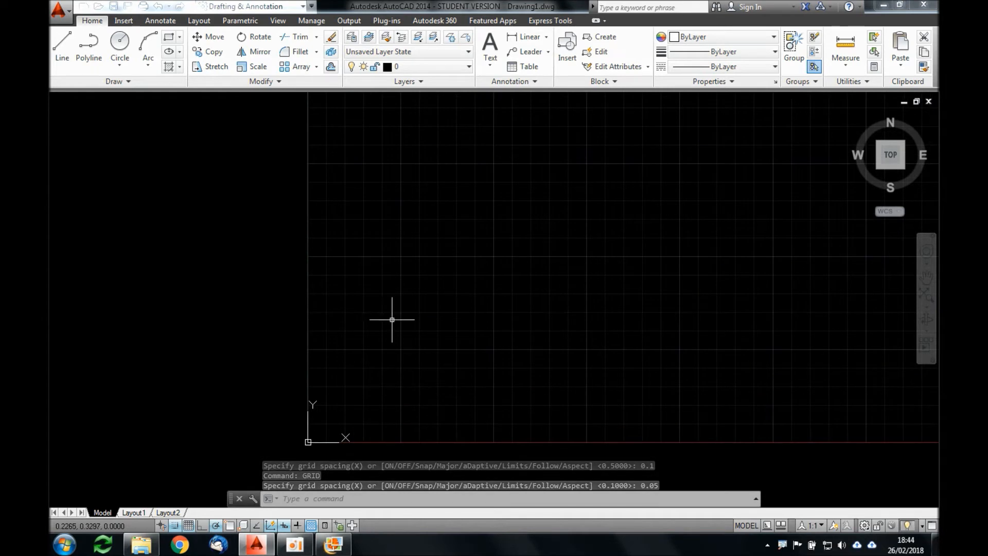
scroll(466, 306, "up", 3)
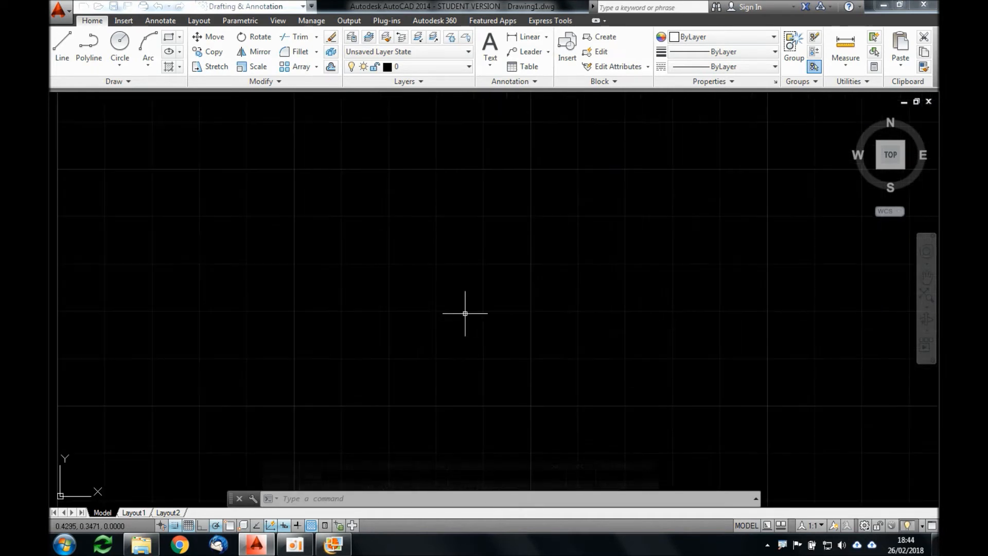
key("Return")
type("0,0")
key("Return")
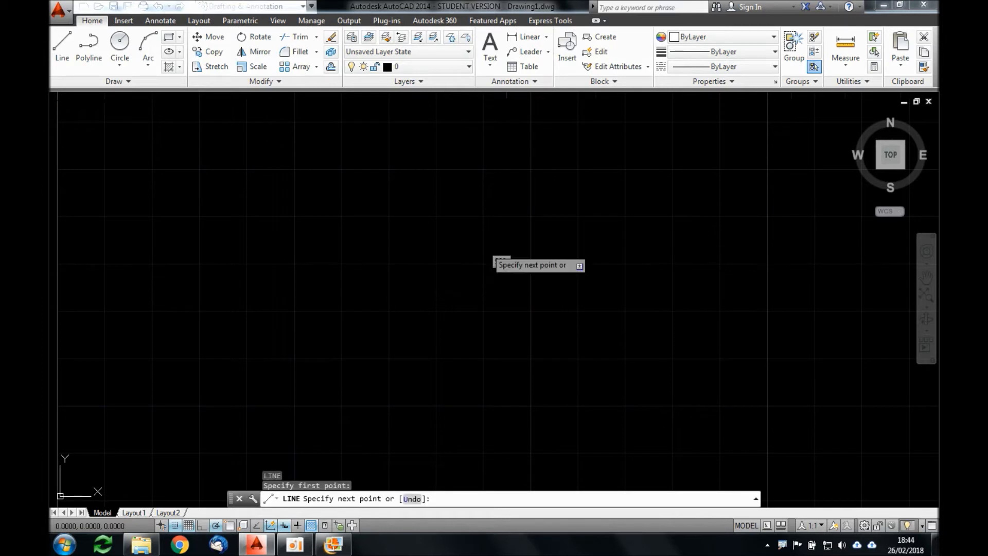
key("Escape")
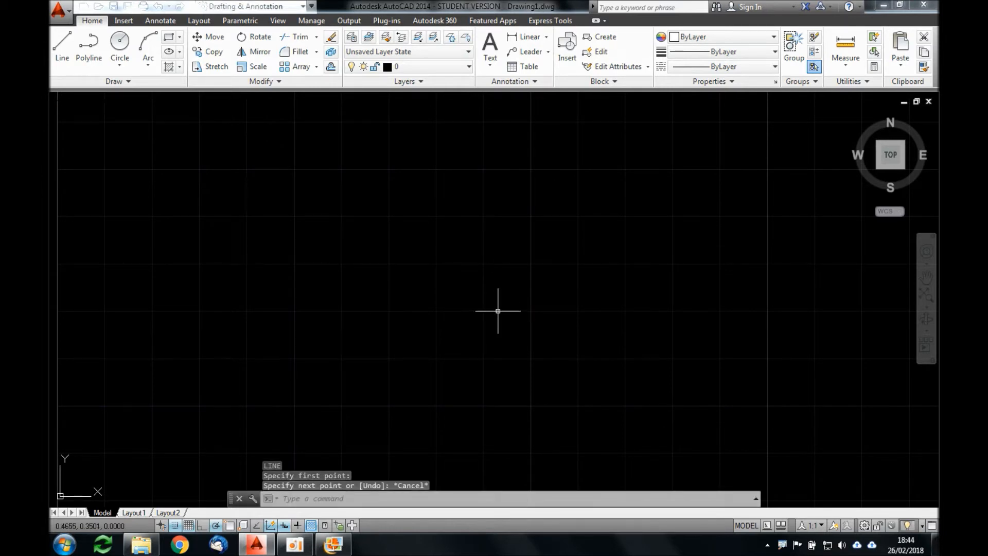
Step: Turn snap off and draw a freehand zigzag of three connected line segments near the middle of the grid
key("F9")
type("l")
key("Return")
left_click(462, 334)
left_click(518, 230)
left_click(564, 336)
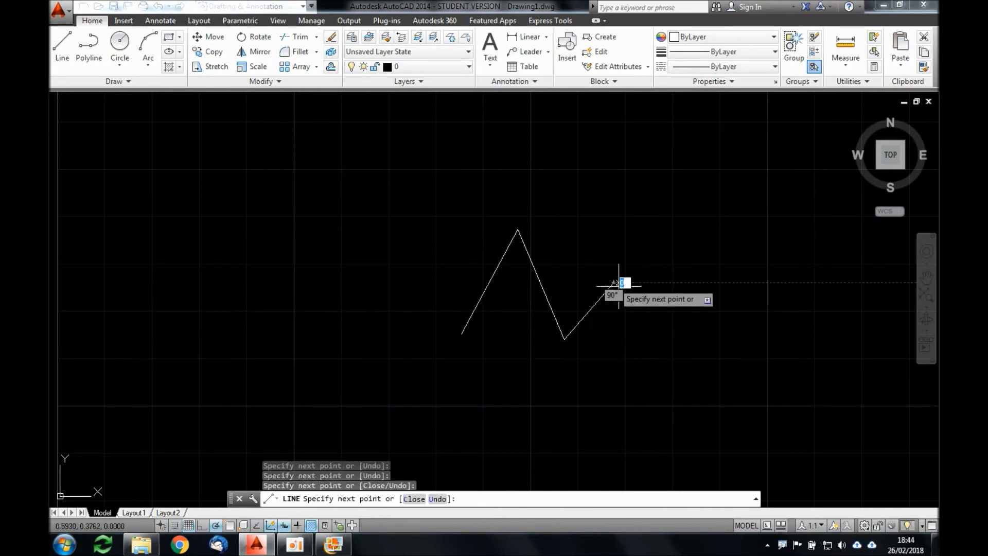
left_click(616, 281)
key("Return")
Step: Erase the three zigzag line segments with a crossing selection
scroll(551, 316, "down", 2)
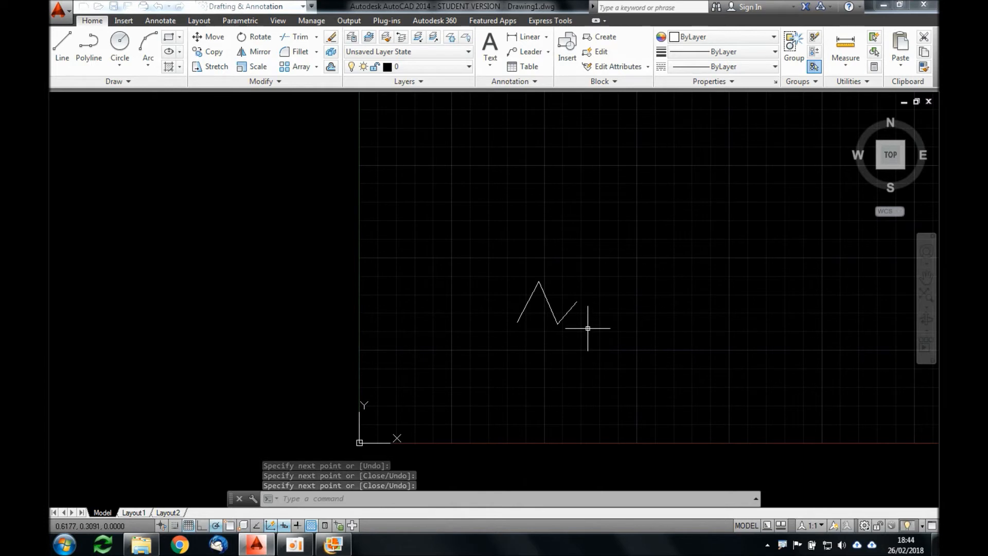
type("e")
key("Return")
left_click(612, 326)
left_click(504, 280)
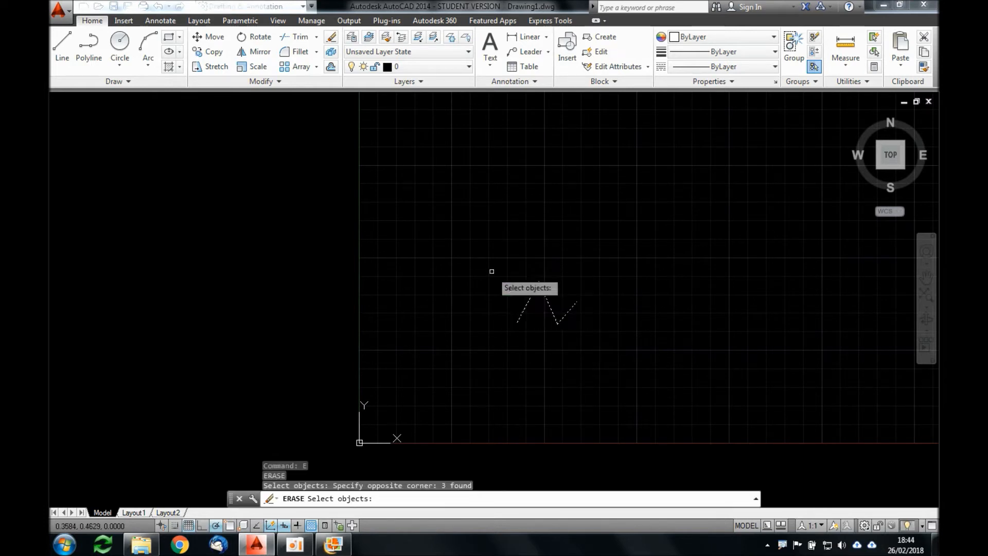
key("Return")
Step: Set the snap spacing to 0.05 to match the grid spacing
type("SNAP")
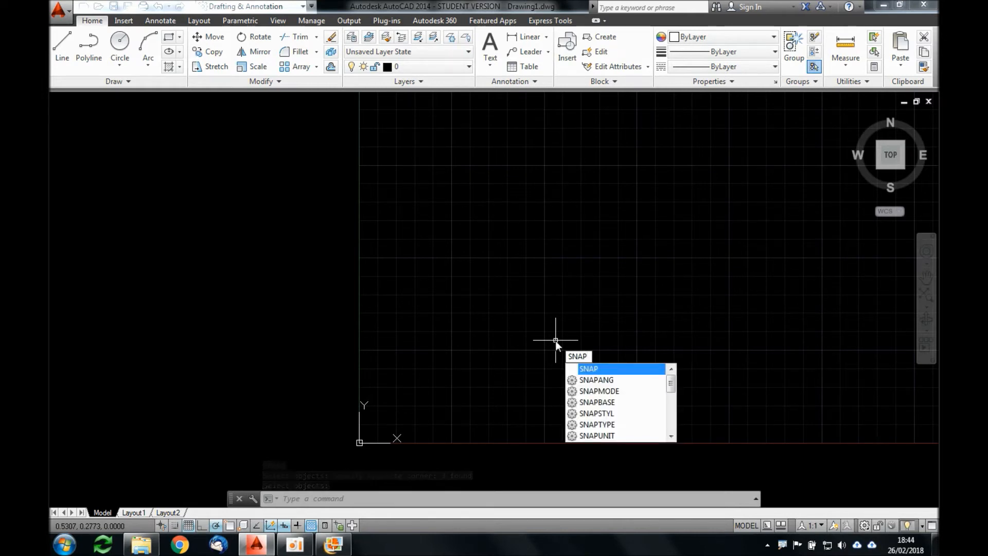
key("Return")
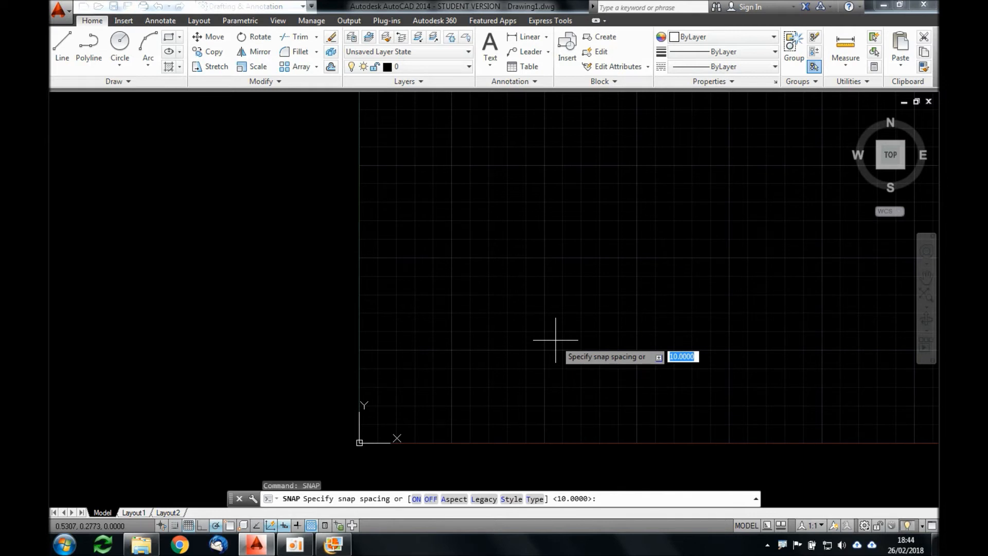
type("0.05")
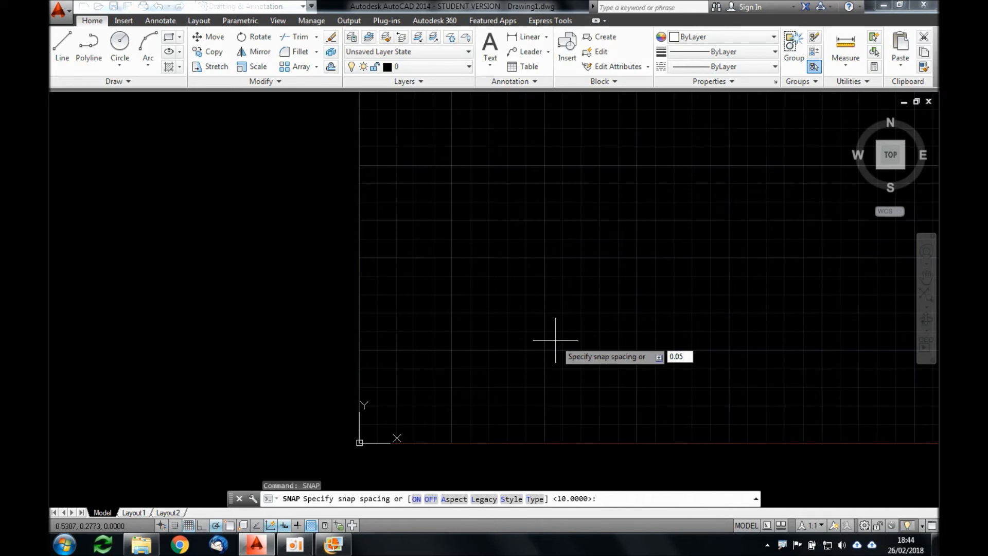
key("Return")
scroll(556, 339, "up", 4)
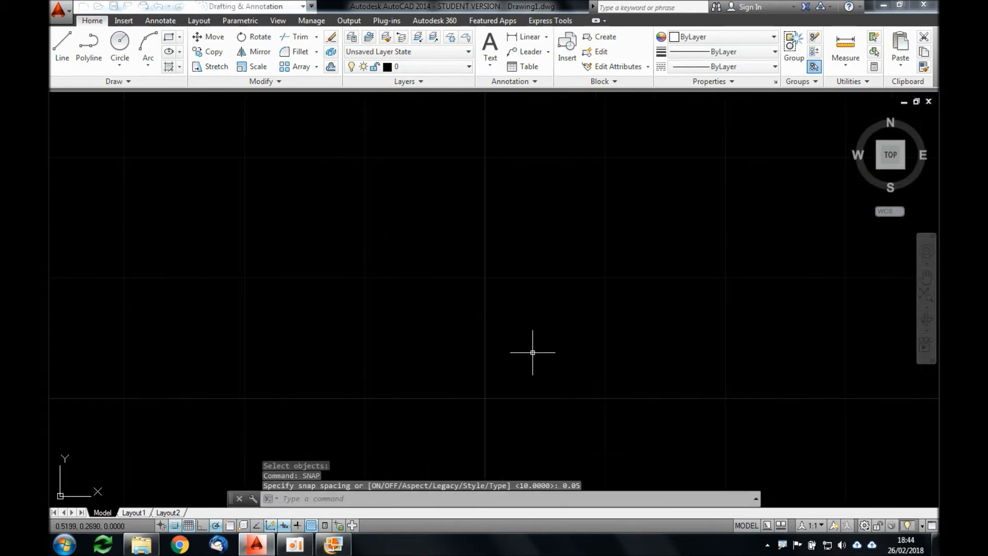
scroll(540, 318, "down", 2)
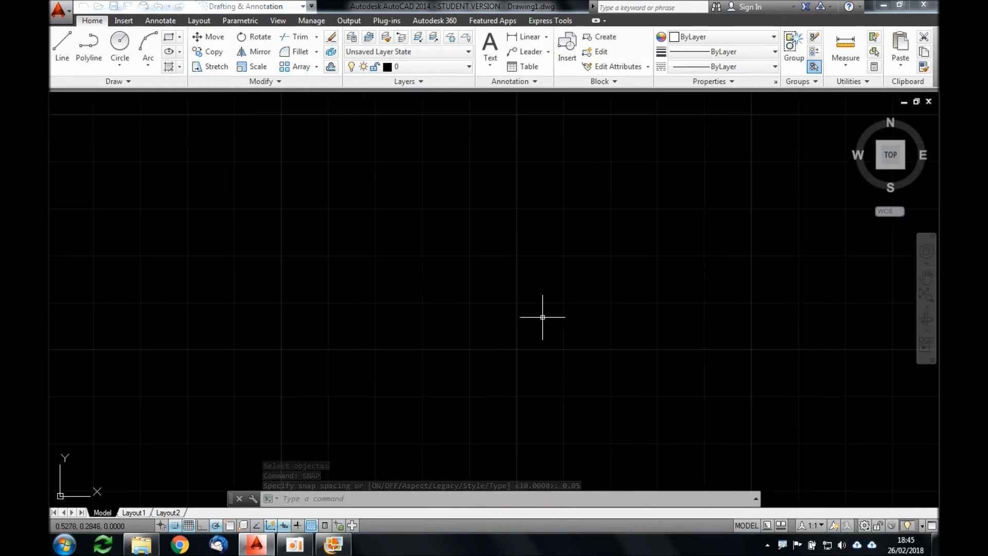
type("L")
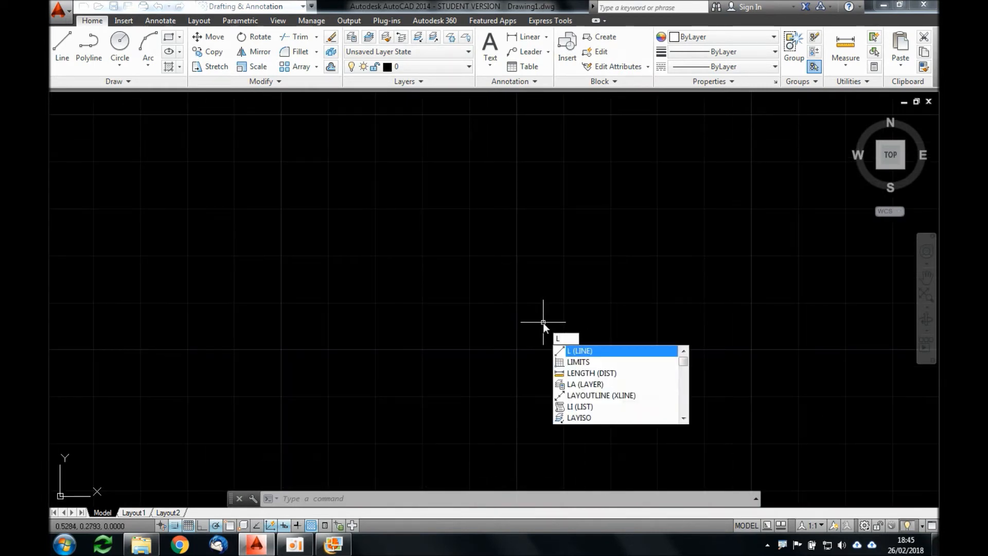
key("Return")
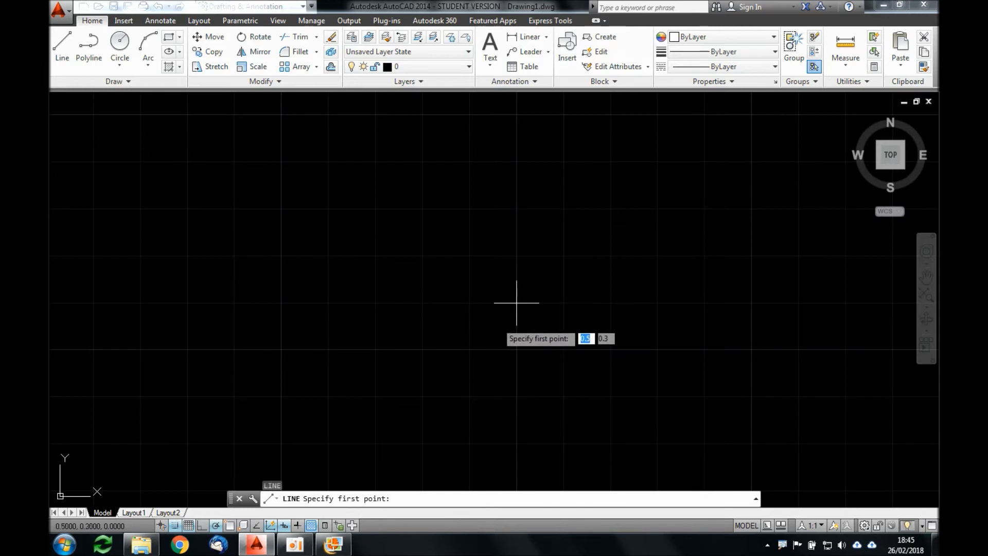
scroll(524, 343, "down", 3)
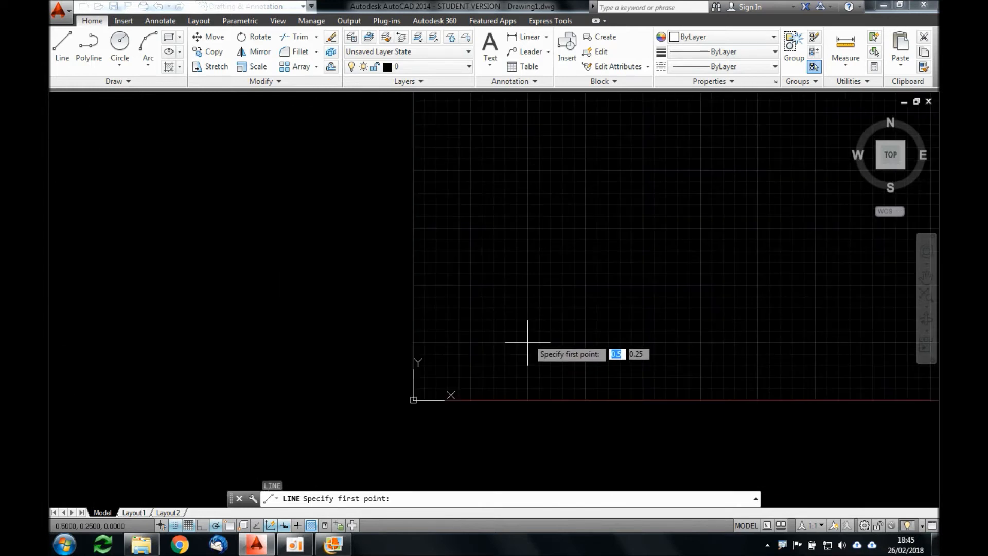
key("Escape")
Step: Open the Snap and Grid drafting settings and review the snap switch, X and Y snap spacing and equal-spacing option
scroll(516, 283, "down", 2)
mouse_move(585, 214)
middle_mouse_down()
mouse_move(426, 350)
mouse_move(436, 368)
middle_mouse_up()
scroll(458, 335, "down", 1)
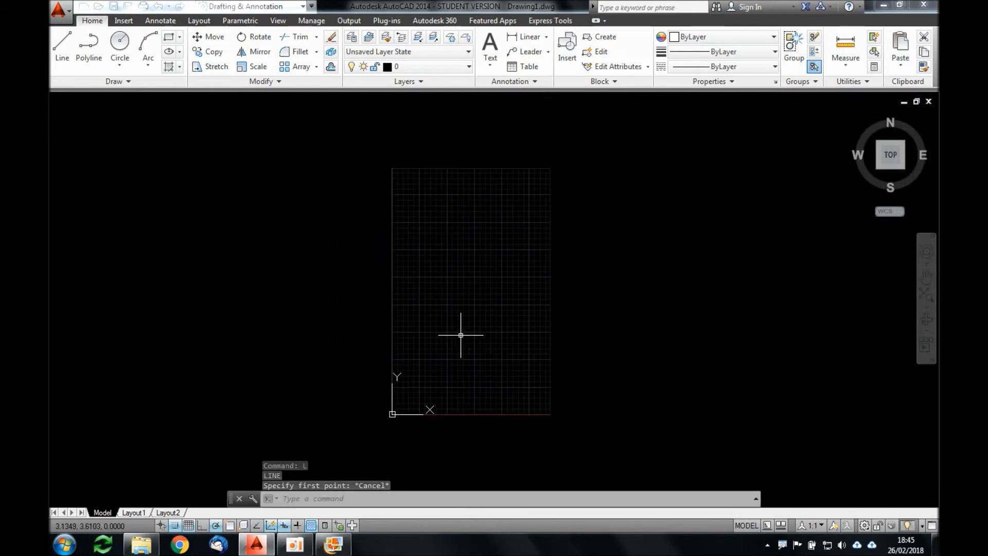
scroll(441, 346, "up", 1)
scroll(451, 335, "down", 2)
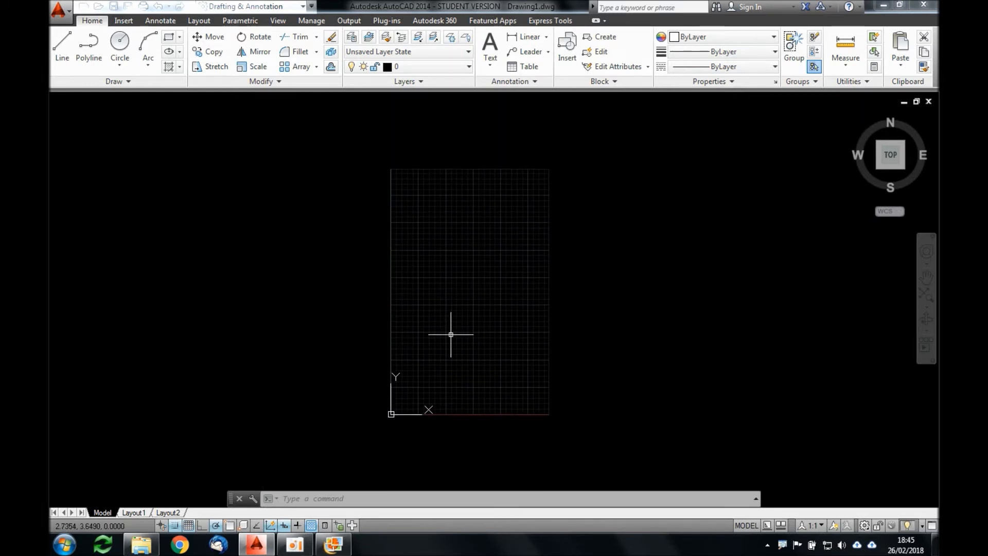
type("os")
key("Return")
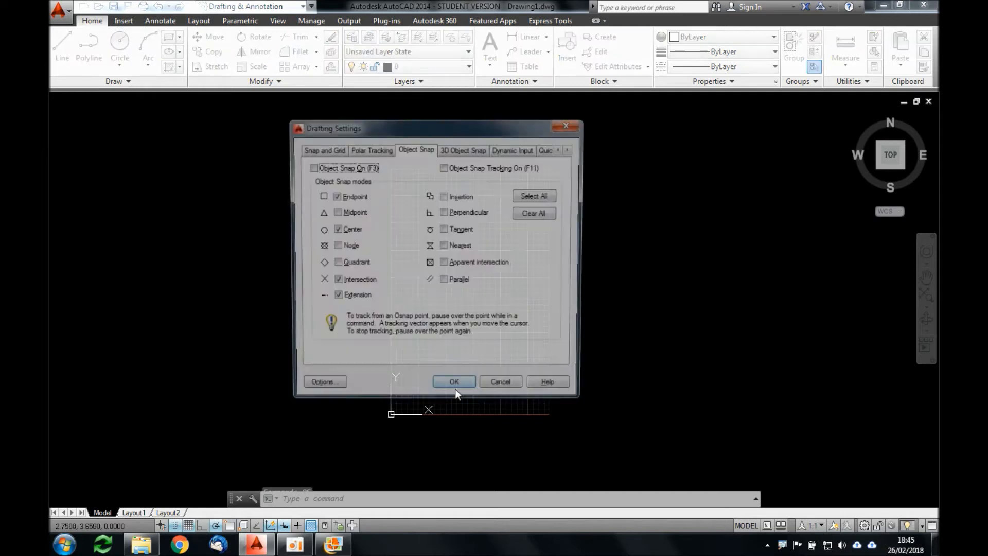
left_click(335, 149)
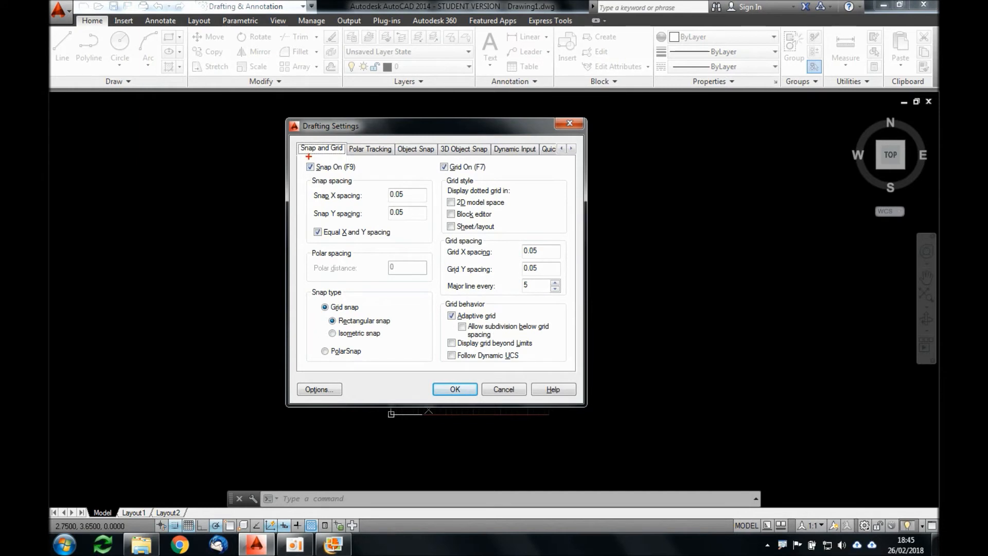
mouse_move(433, 155)
left_mouse_down()
mouse_move(436, 253)
mouse_move(289, 250)
mouse_move(295, 163)
mouse_move(418, 153)
left_mouse_up()
left_click_drag(304, 158, 302, 162)
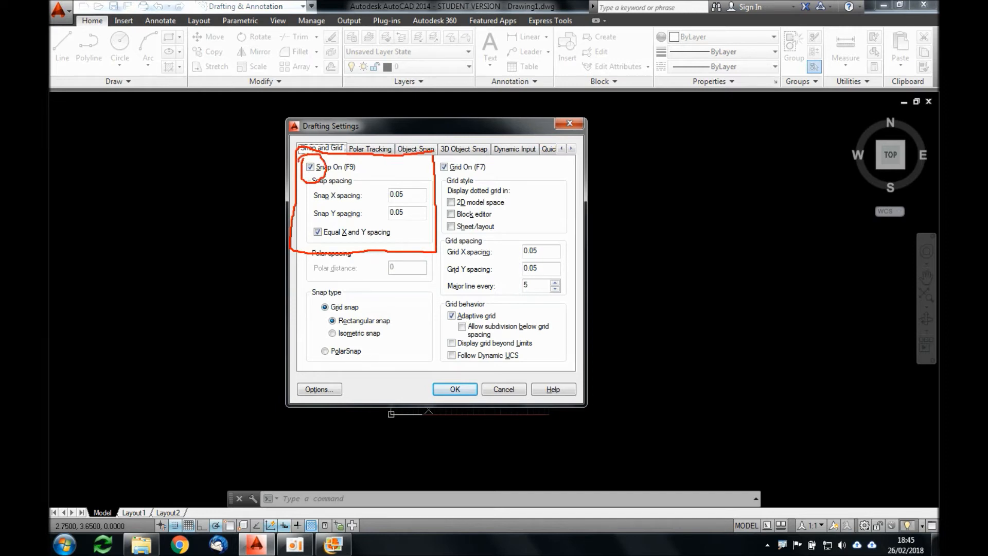
left_click_drag(348, 172, 355, 171)
left_click_drag(387, 198, 407, 201)
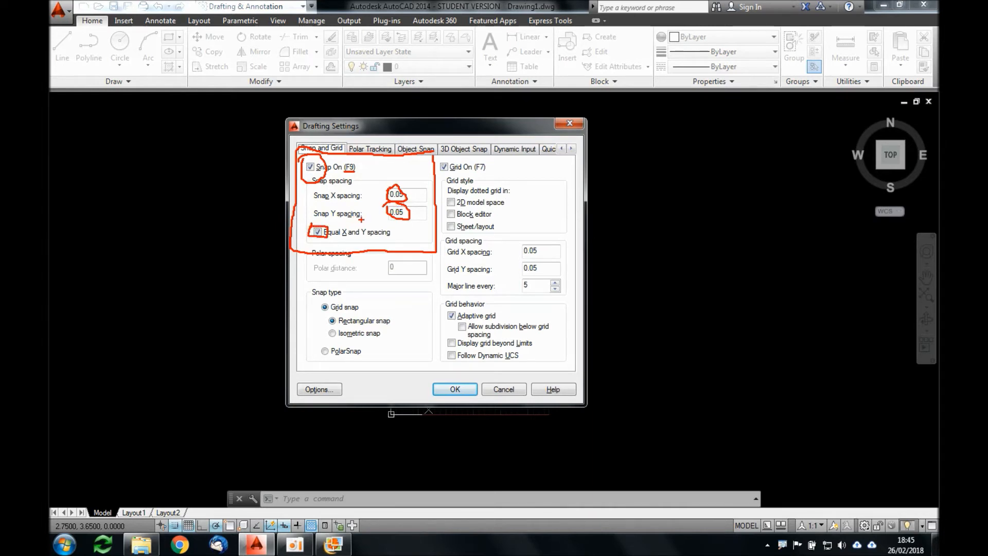
key("Escape")
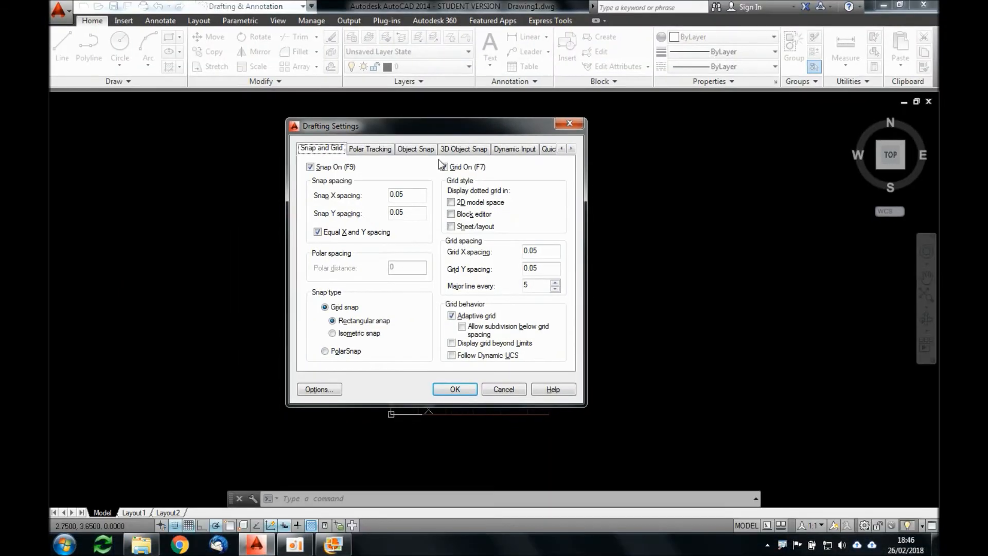
Step: Review the grid switch, grid style and grid spacing options, and close the drafting settings without changing them
mouse_move(437, 160)
left_mouse_down()
mouse_move(445, 206)
mouse_move(499, 235)
mouse_move(556, 235)
mouse_move(577, 170)
mouse_move(497, 154)
mouse_move(431, 160)
left_mouse_up()
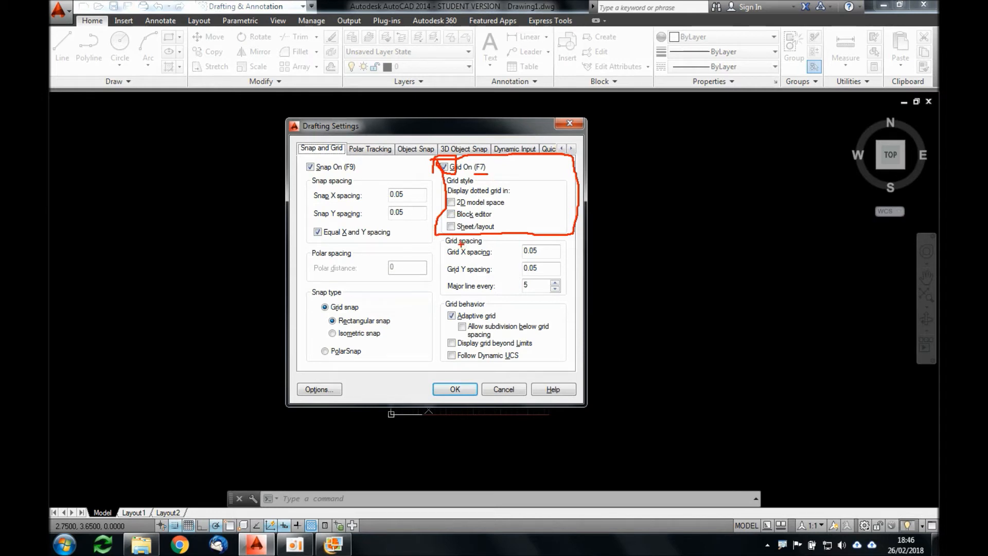
mouse_move(431, 235)
left_mouse_down()
mouse_move(437, 300)
mouse_move(574, 286)
mouse_move(575, 234)
mouse_move(515, 259)
mouse_move(547, 243)
left_mouse_up()
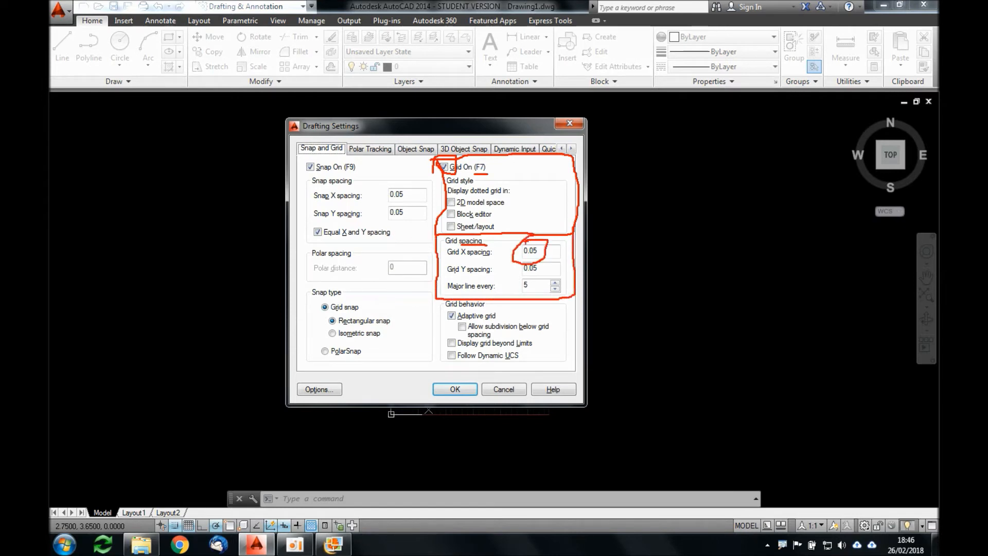
key("Escape")
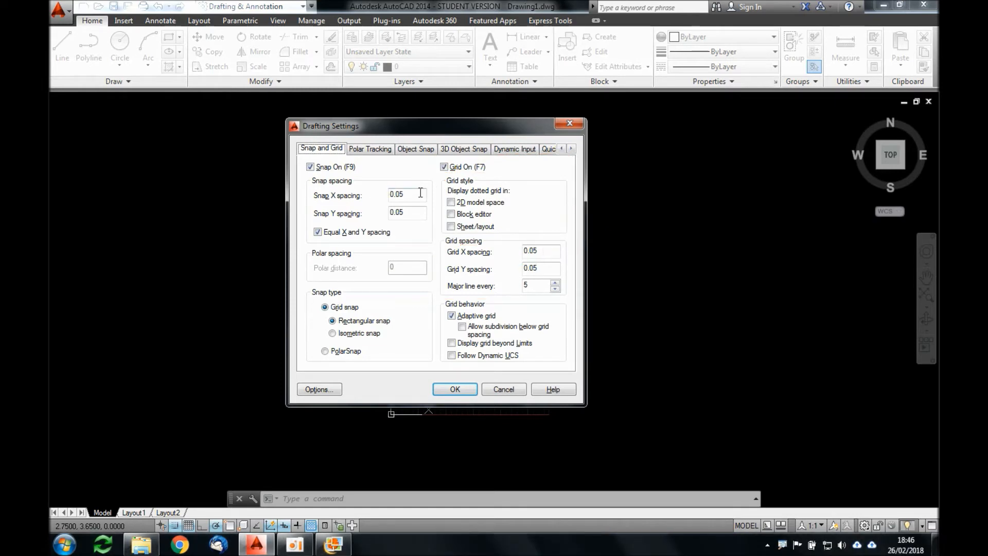
left_click(504, 389)
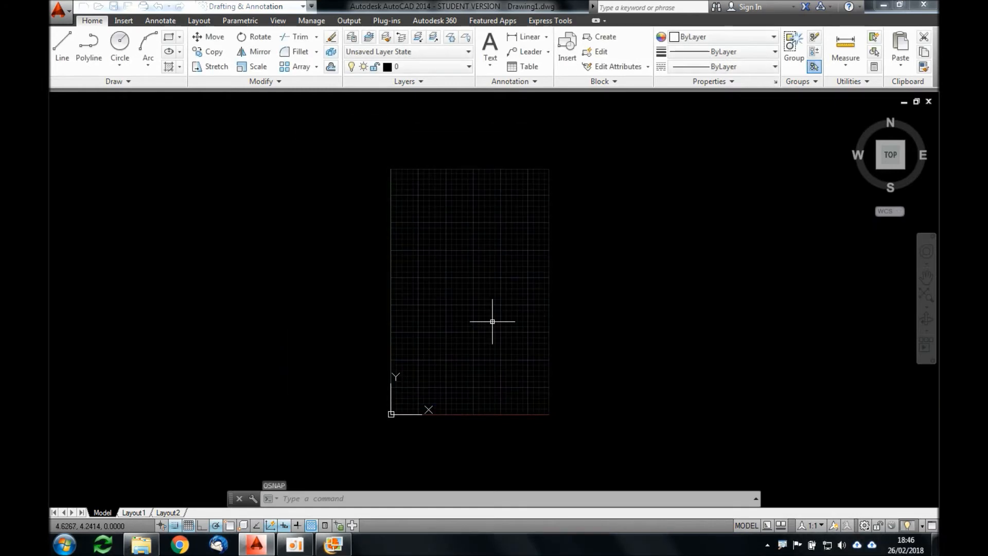
Step: Set the grid spacing to 0.05 with the Grid command
type("grid")
key("Return")
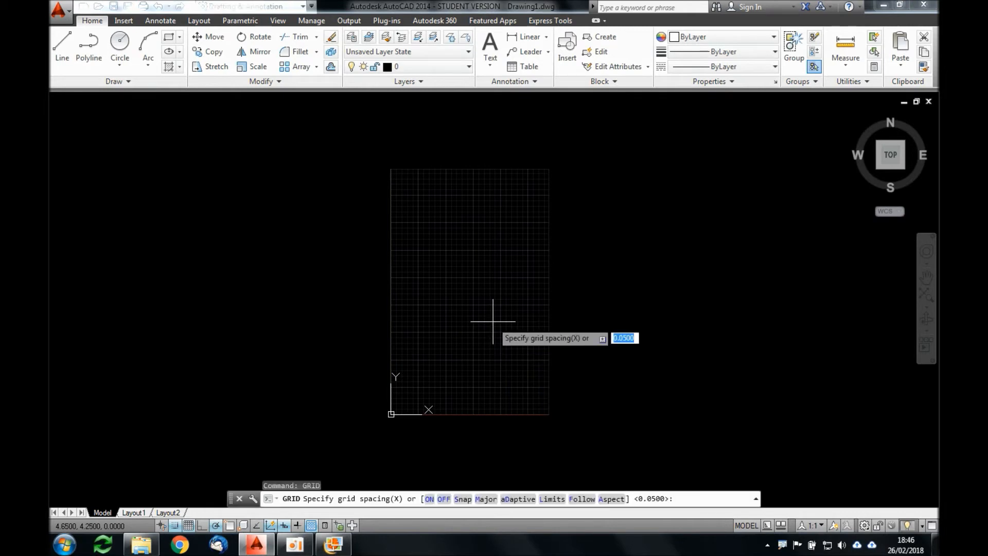
type("0.0")
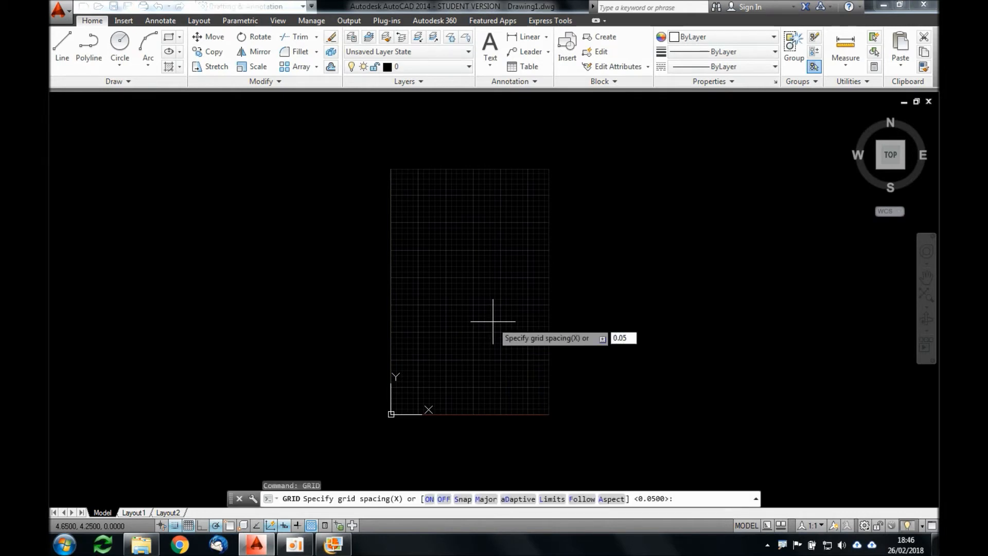
type("5")
key("Return")
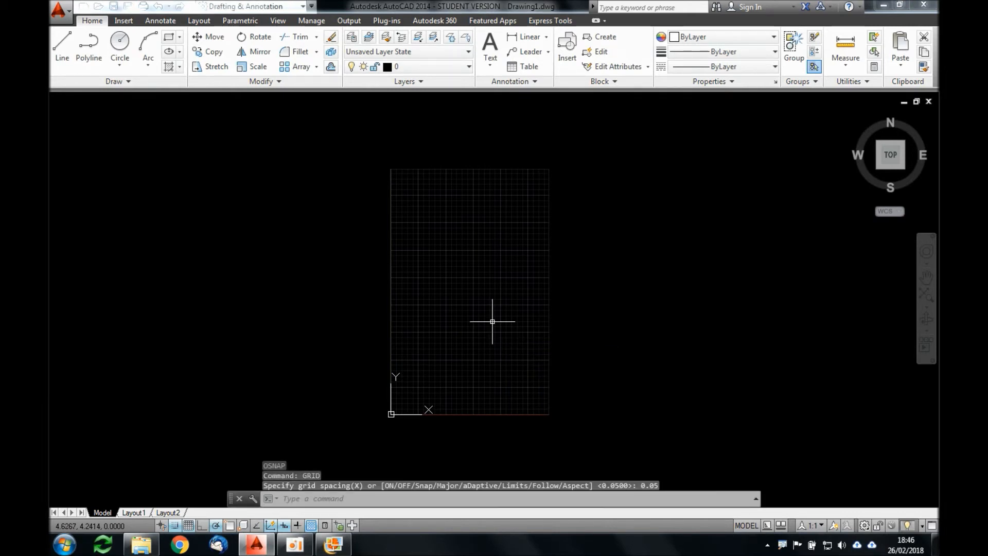
Step: Check in the drafting settings where the grid spacing, grid visibility and snap X spacing can be changed
type("os")
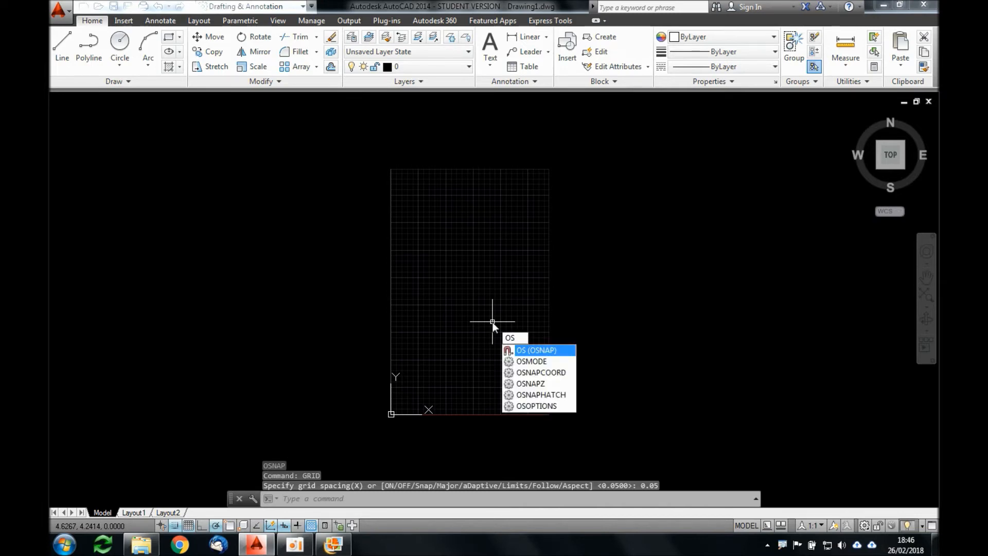
key("Return")
left_click(337, 148)
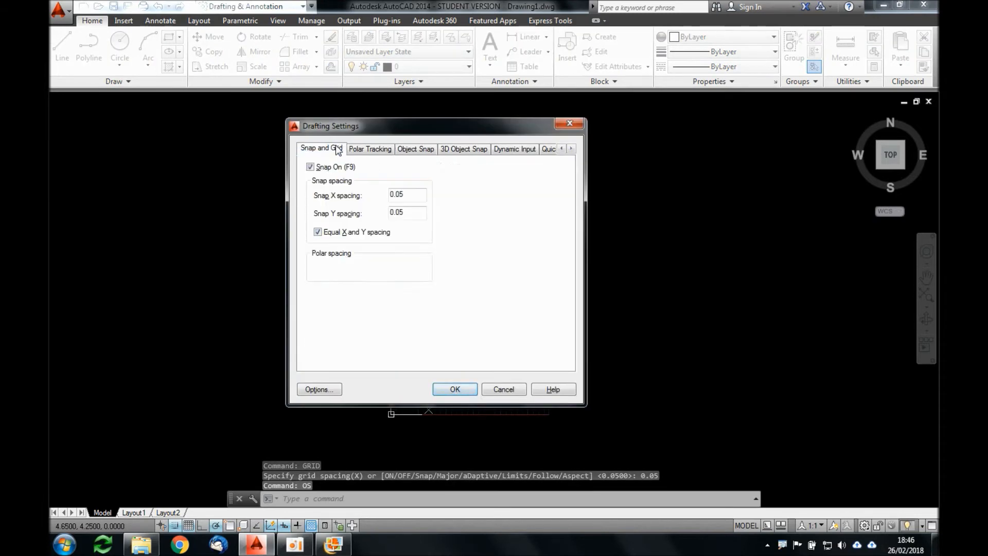
left_click(542, 250)
left_click_drag(542, 251, 483, 262)
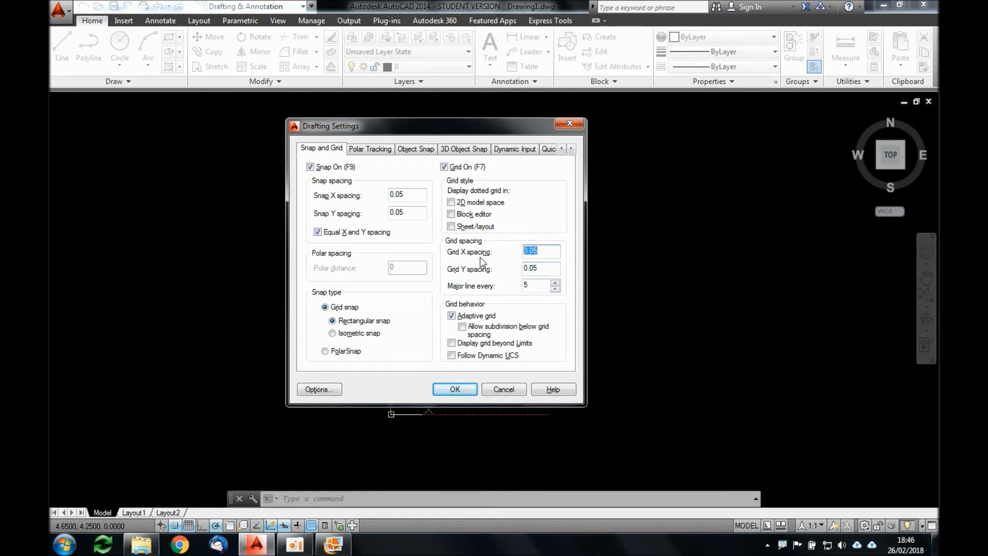
left_click(445, 169)
left_click(445, 168)
left_click(415, 200)
left_click_drag(410, 195, 376, 196)
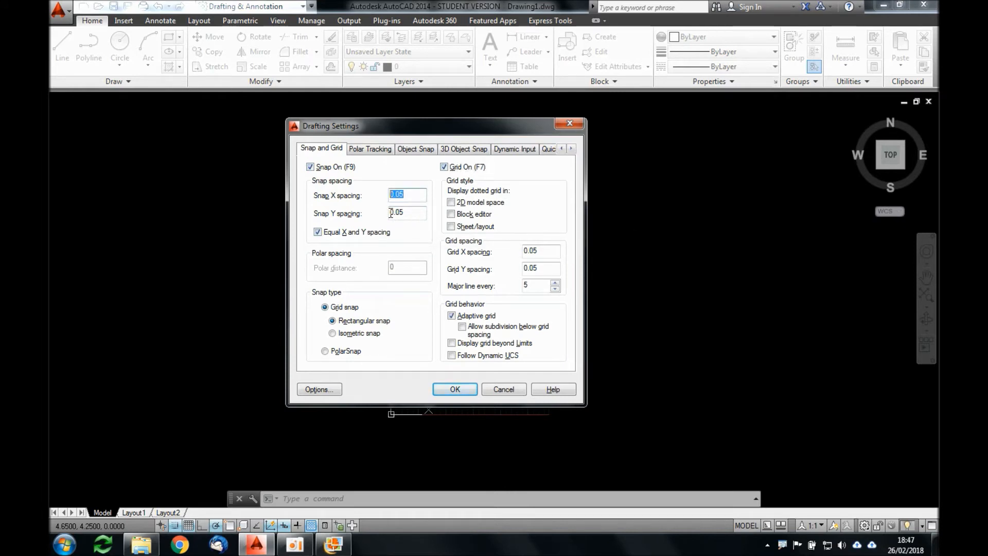
left_click(411, 196)
left_click(457, 389)
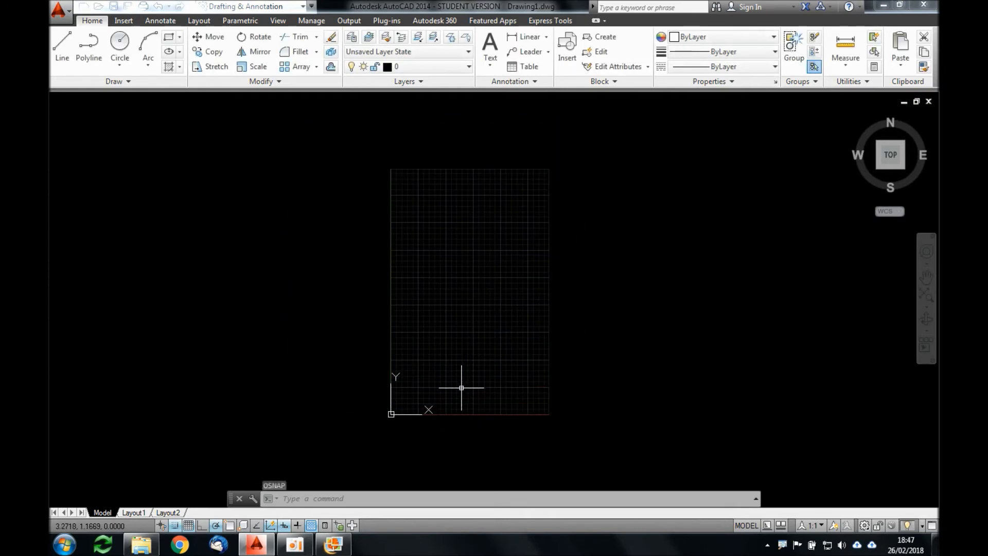
scroll(462, 385, "up", 2)
type("LIMITS")
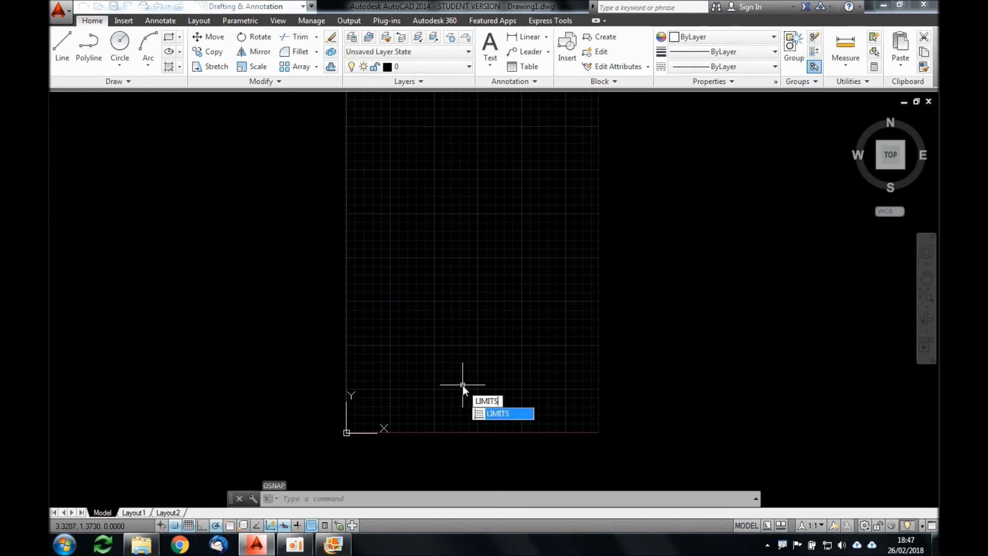
key("Return")
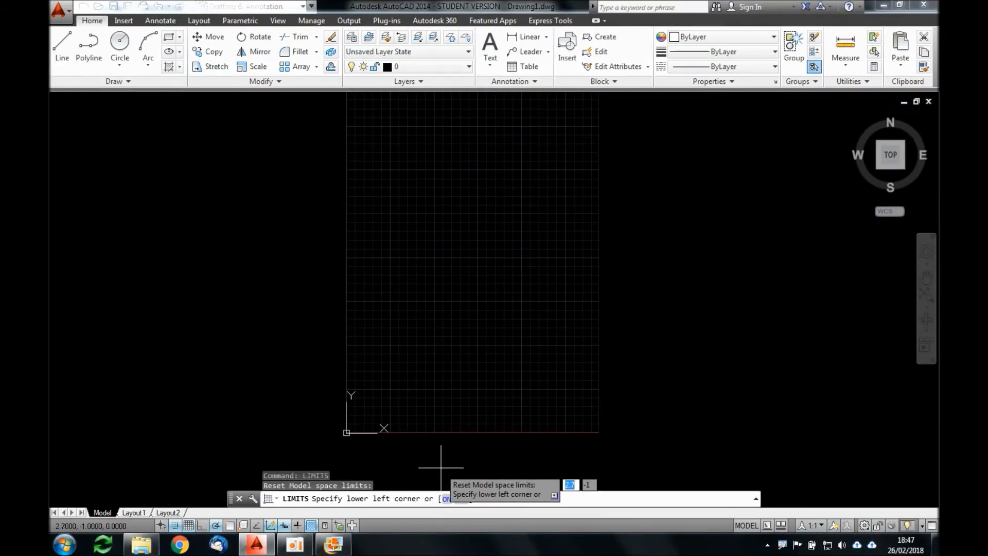
key("Escape")
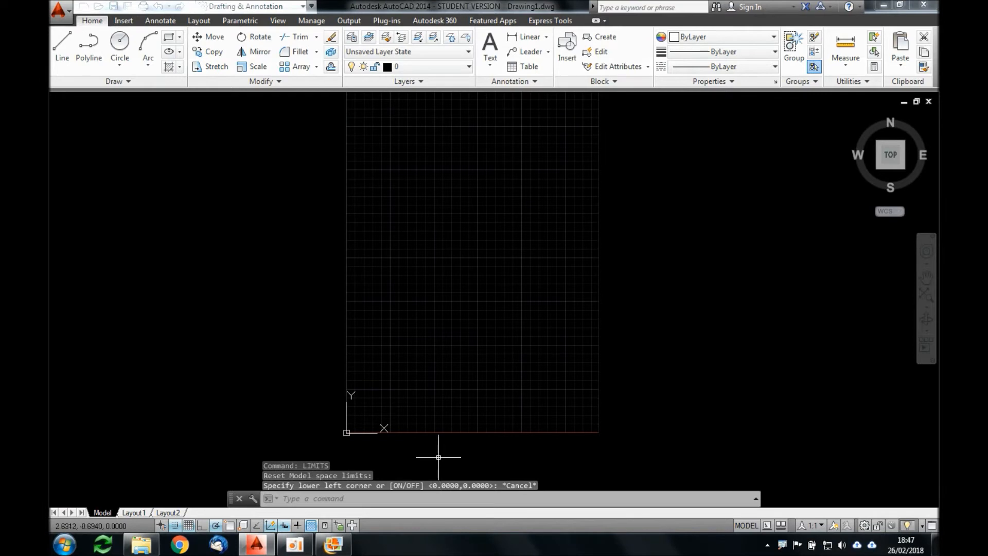
Step: Turn on limits checking for model space with the Limits command
type("limits")
key("Return")
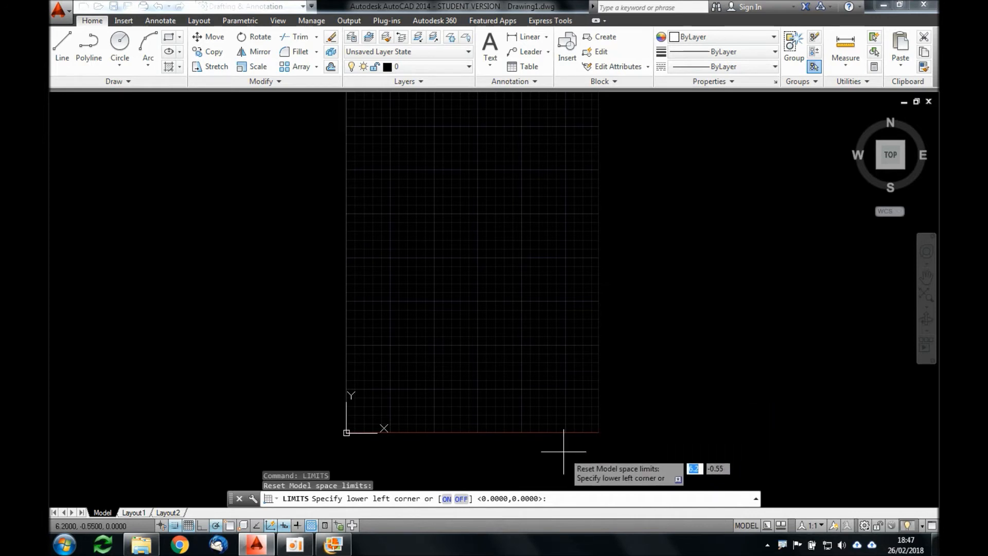
left_click(446, 498)
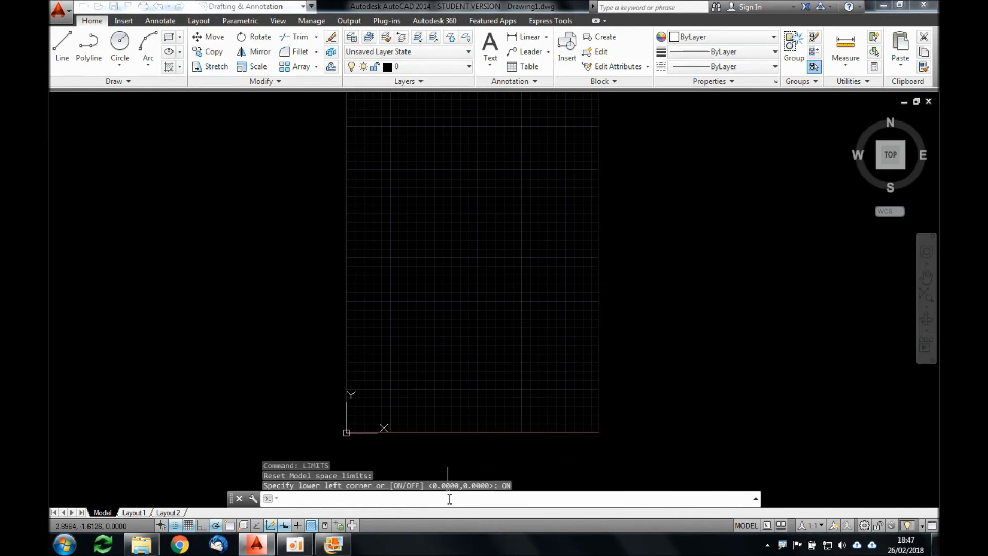
Step: Try to start a line at two points outside the drawing limits, beside the grid
type("L")
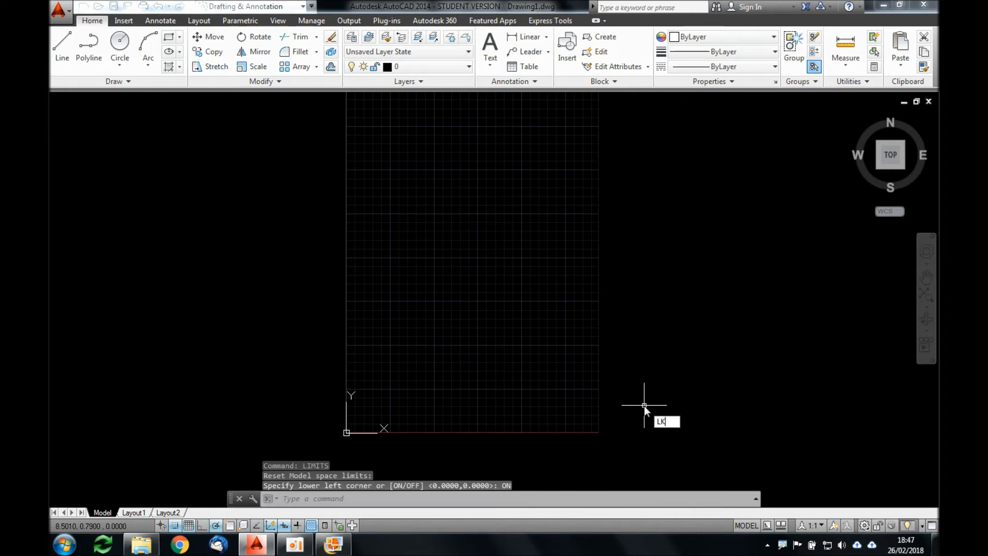
key("Return")
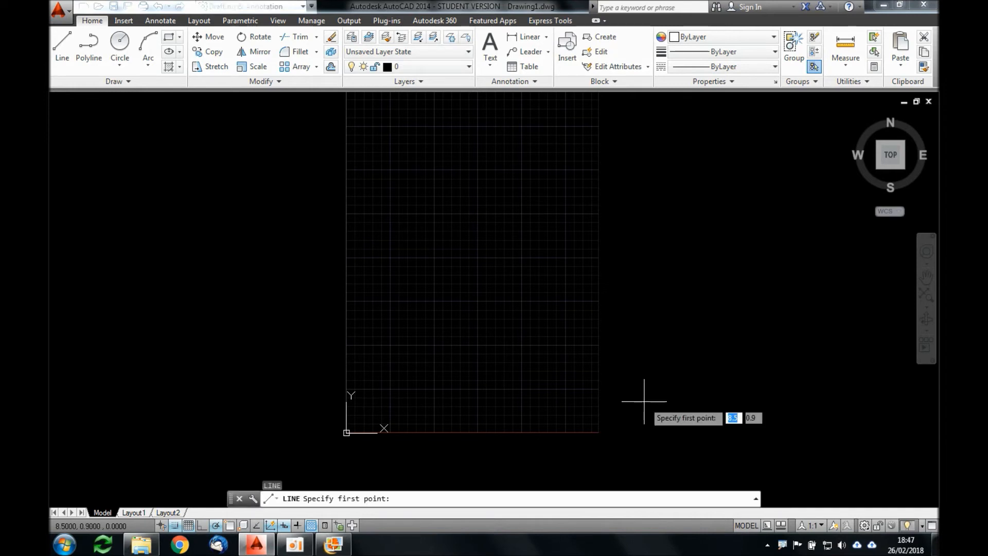
left_click(668, 305)
left_click(743, 357)
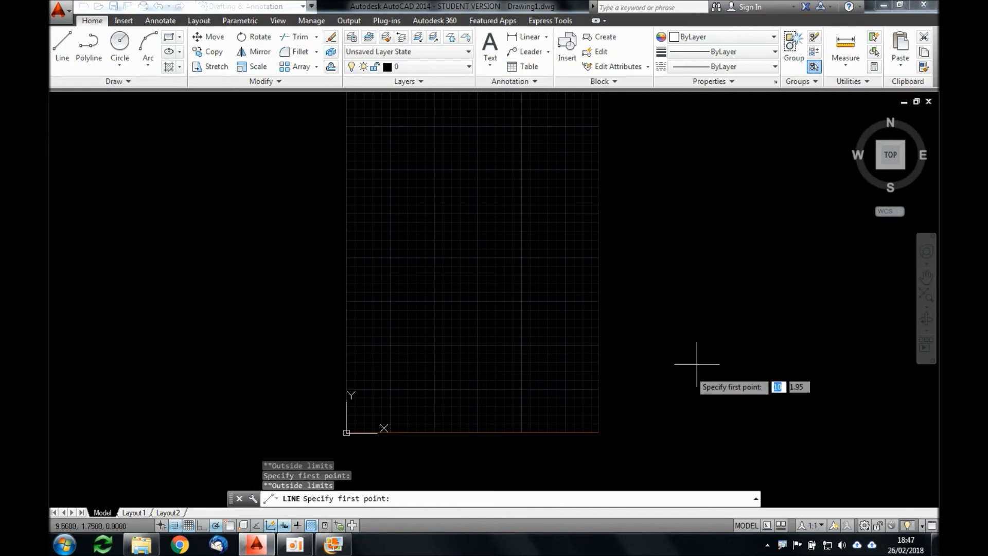
Step: Draw a chain of lines in the lower part of the grid and try to continue it beyond the drawing limits
left_click(520, 299)
left_click(460, 352)
left_click(460, 394)
left_click(541, 394)
left_click(697, 356)
left_click(697, 414)
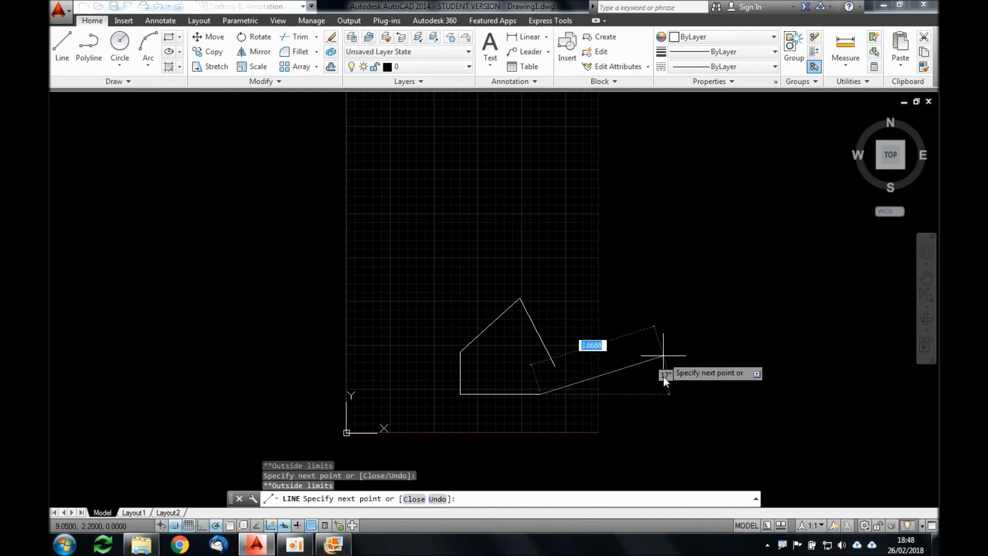
key("Escape")
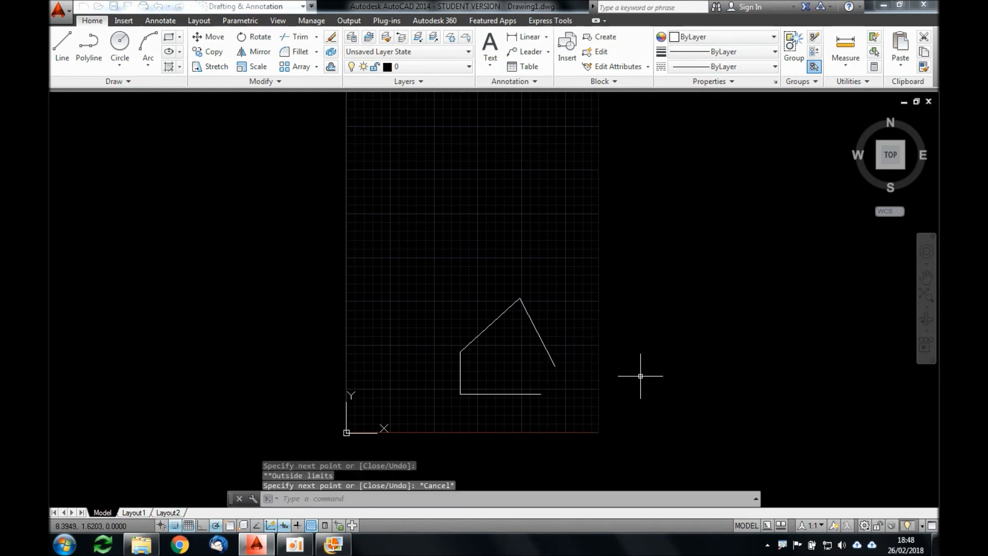
Step: Turn off limits checking for model space with the Limits command
type("limits")
key("Return")
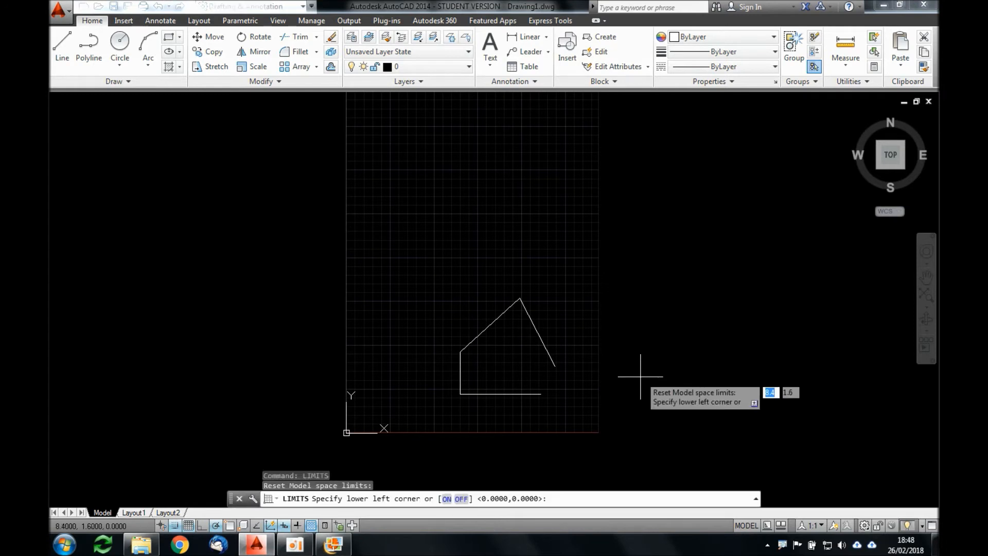
left_click(461, 499)
Step: Draw a freehand chain of six connected line segments outside the drawing limits, beside the grid
type("l")
key("Return")
left_click(632, 338)
left_click(672, 329)
left_click(654, 283)
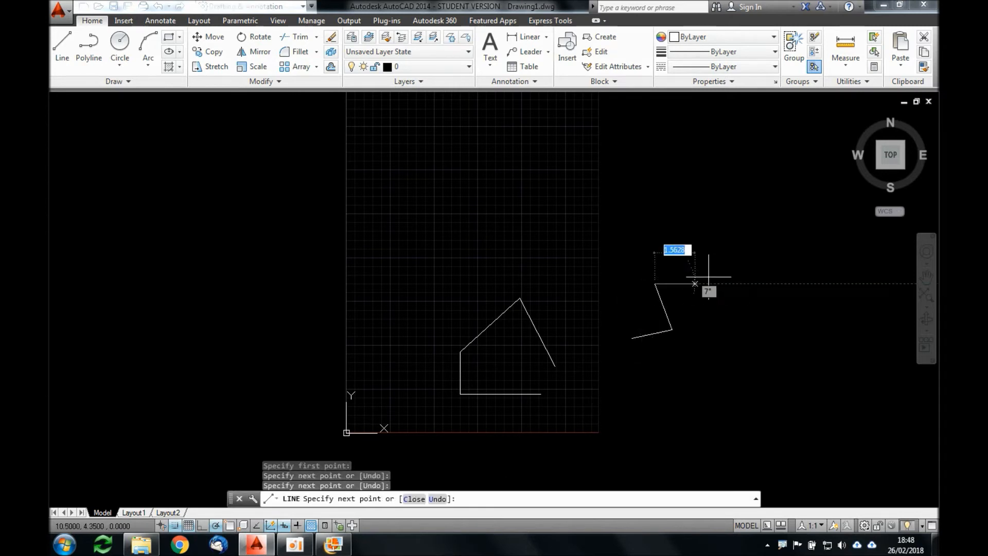
left_click(714, 283)
left_click(698, 370)
left_click(651, 371)
left_click(644, 397)
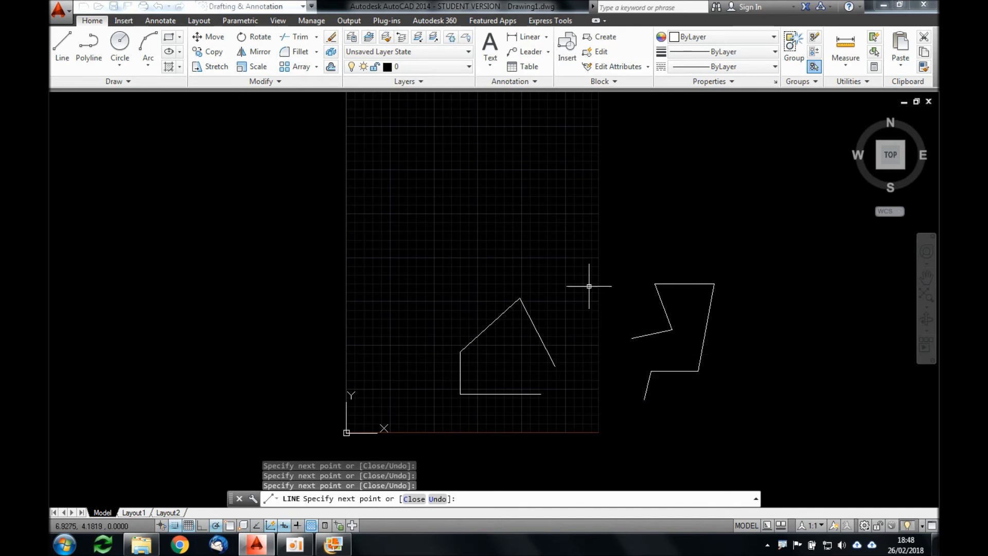
key("Return")
key("Return")
Step: Draw a freehand chain of three connected line segments inside the grid, above the existing test lines
left_click(547, 245)
left_click(493, 226)
left_click(467, 302)
left_click(439, 303)
key("Return")
Step: Delete all the test lines inside and outside the drawing limits
left_click(738, 437)
left_click(415, 179)
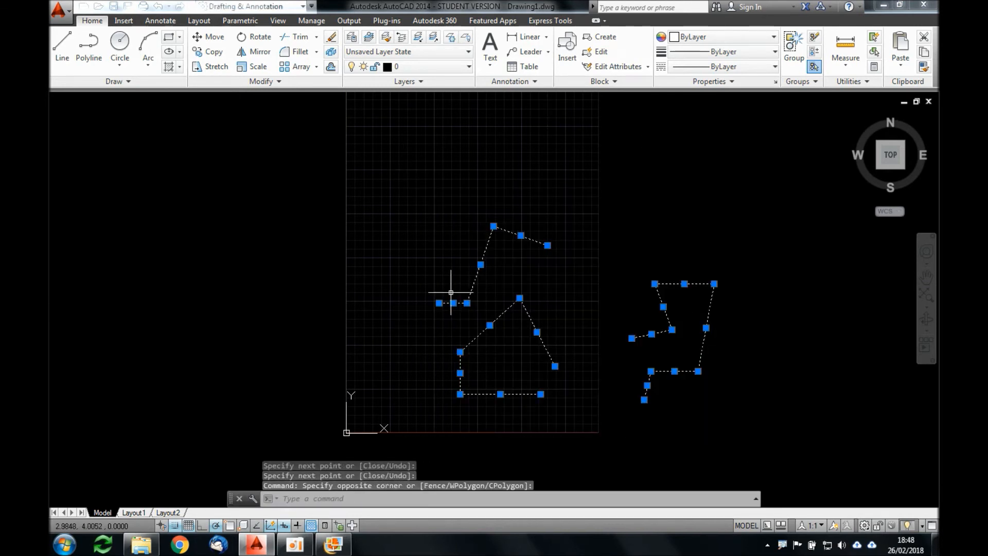
key("Delete")
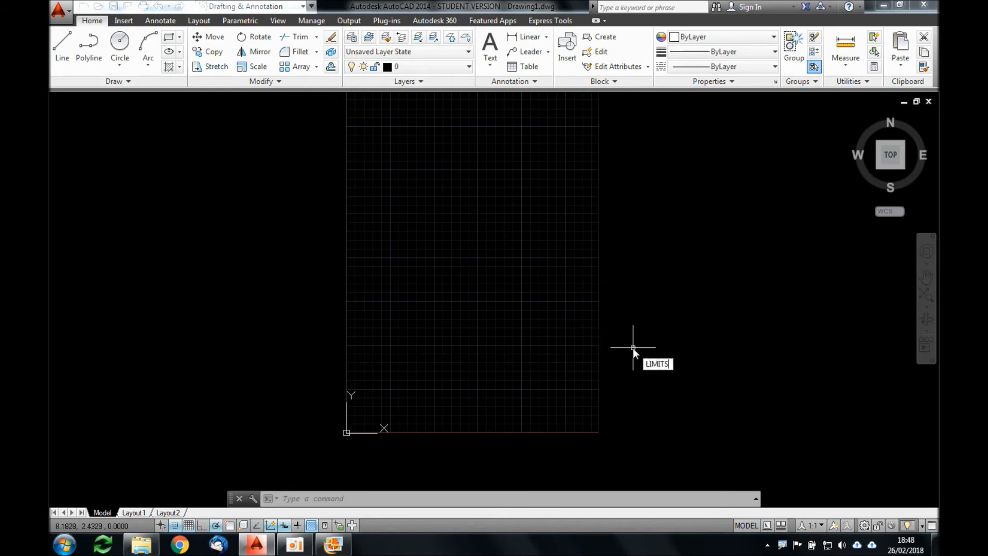
Step: Run the Limits command once more and set limits checking to OFF
key("Return")
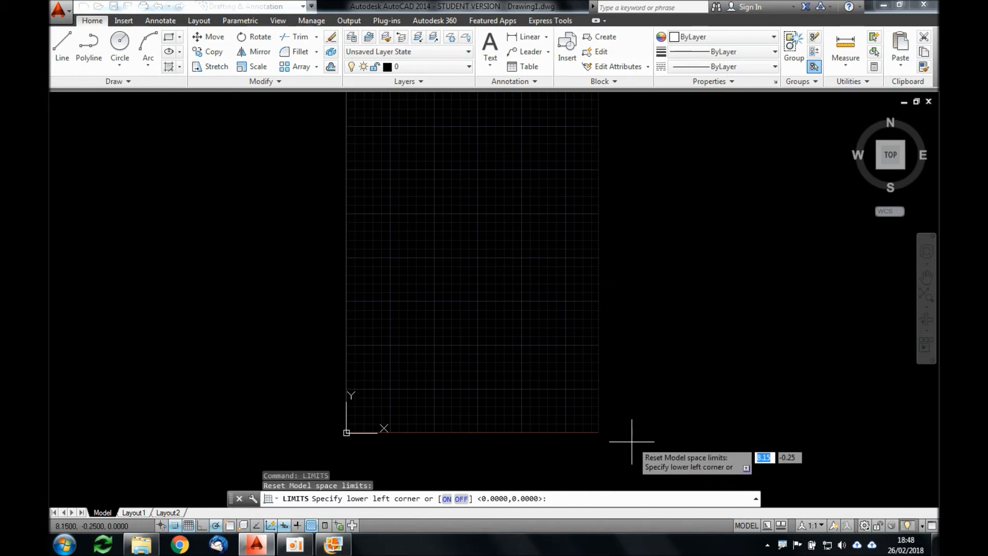
type("OFF")
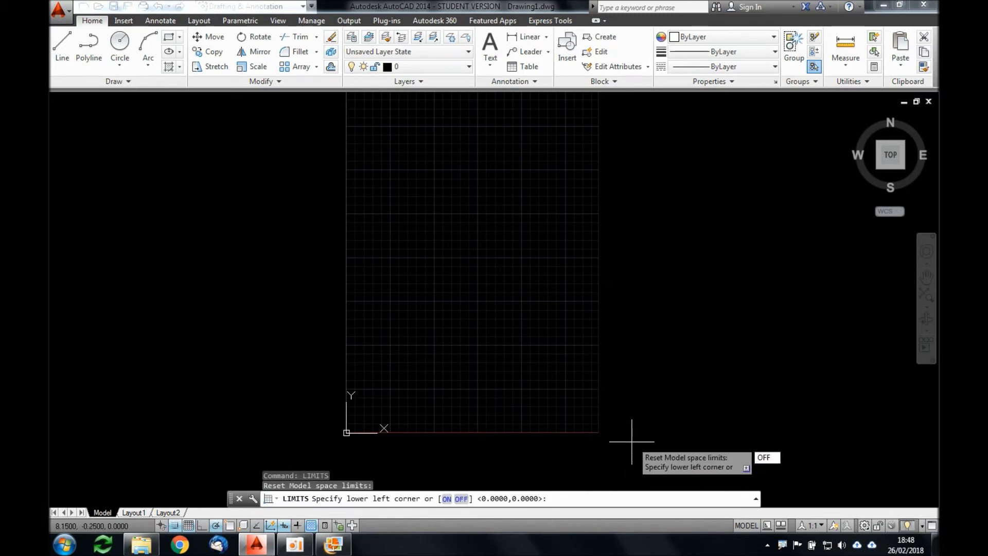
key("Return")
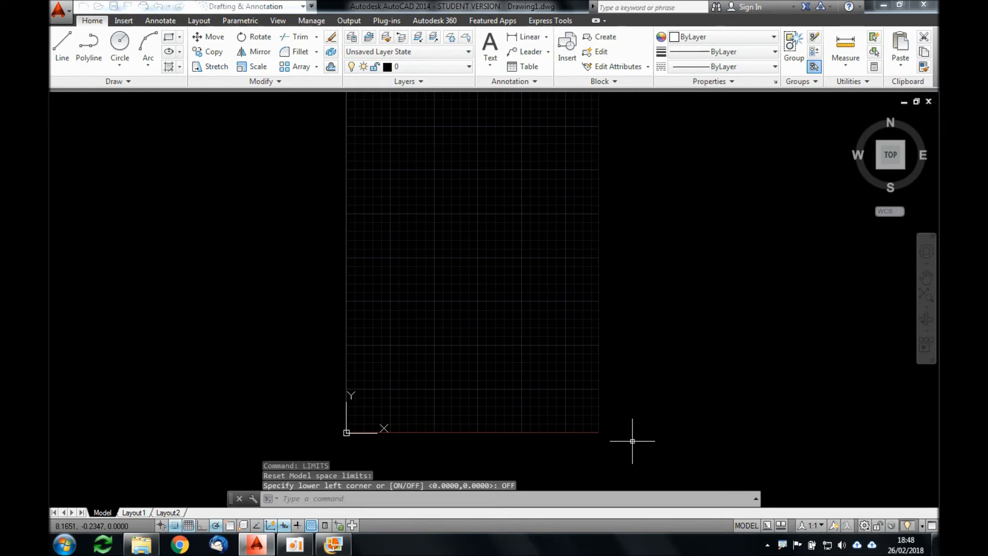
Step: Examine the UCS icon at the grid's origin by framing it with empty selection windows
scroll(473, 248, "down", 4)
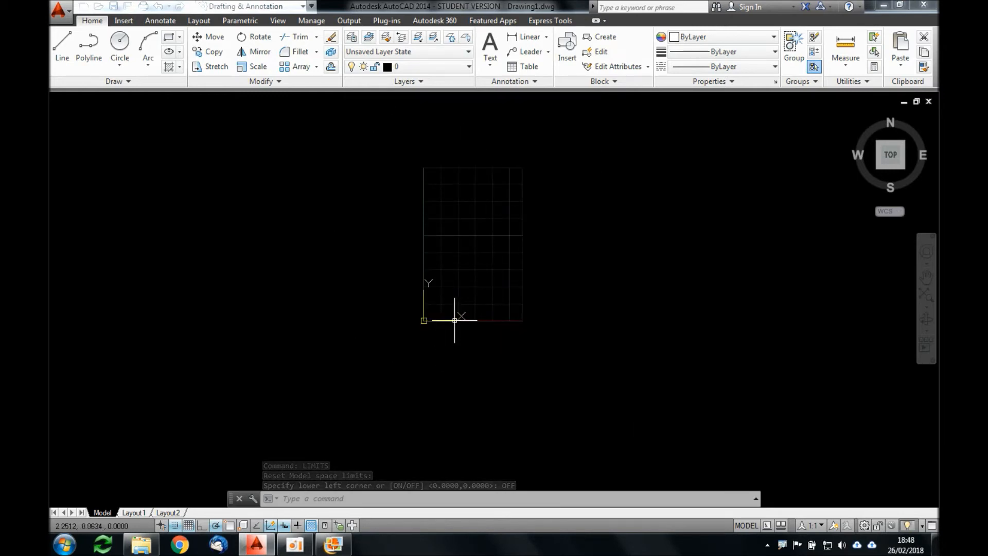
scroll(457, 309, "up", 2)
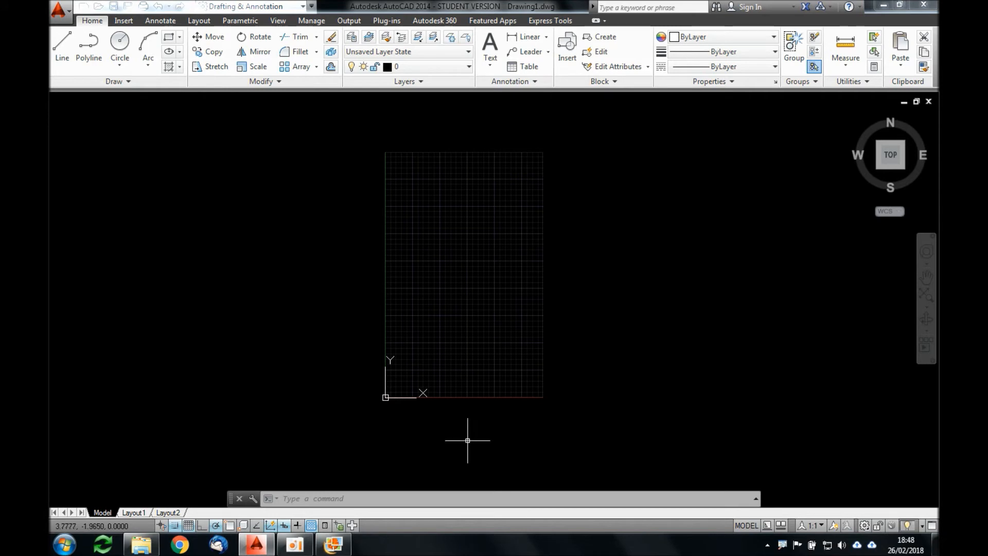
left_click(352, 347)
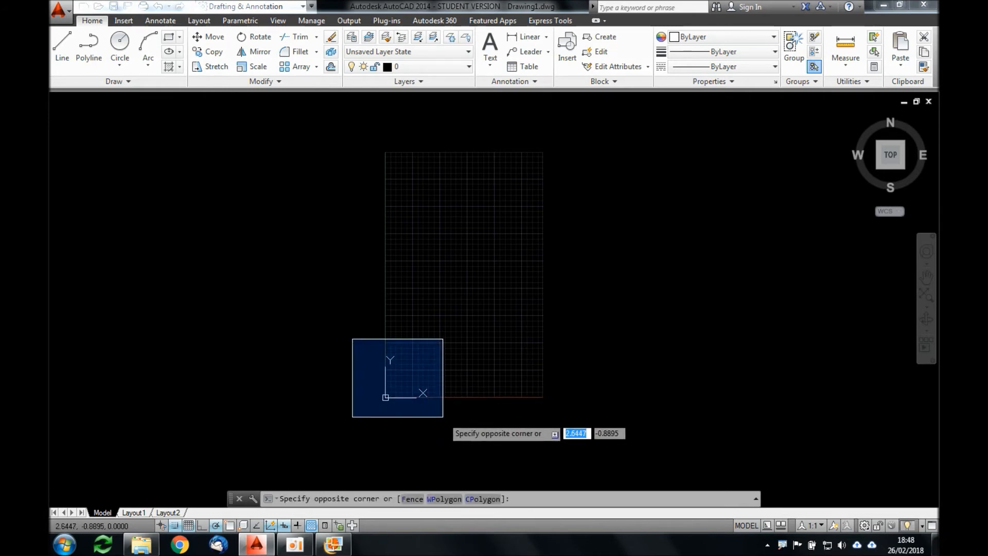
left_click(443, 417)
scroll(373, 406, "up", 4)
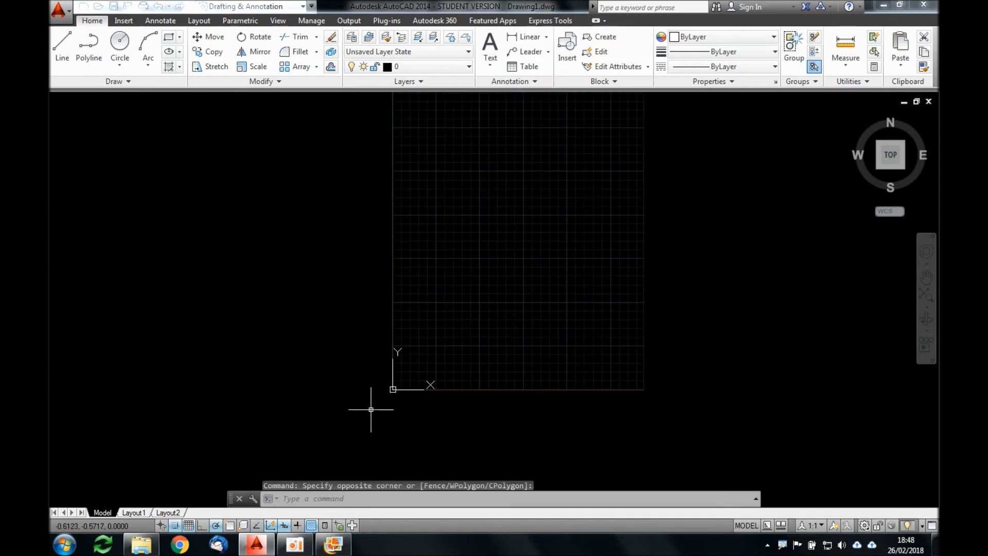
left_click(368, 319)
left_click(466, 406)
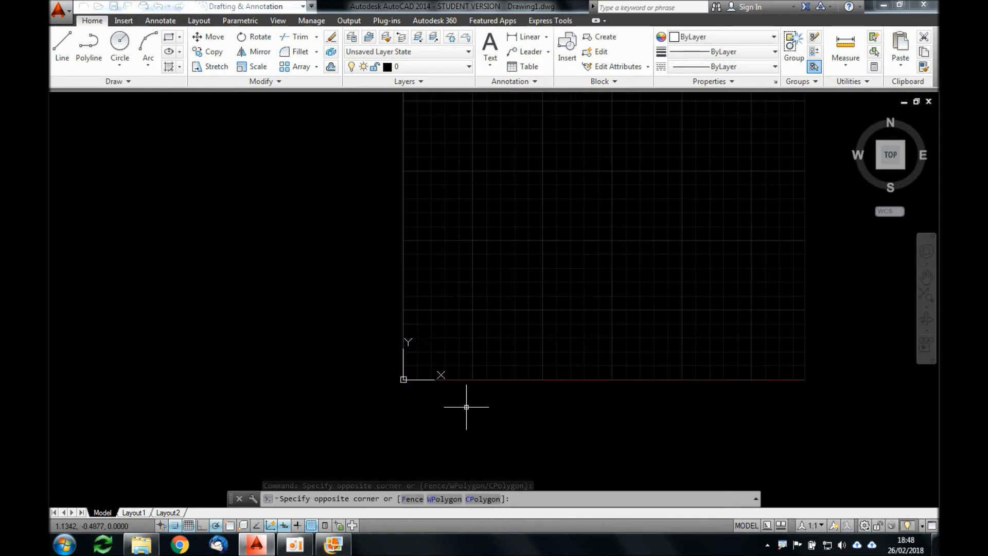
scroll(474, 326, "down", 2)
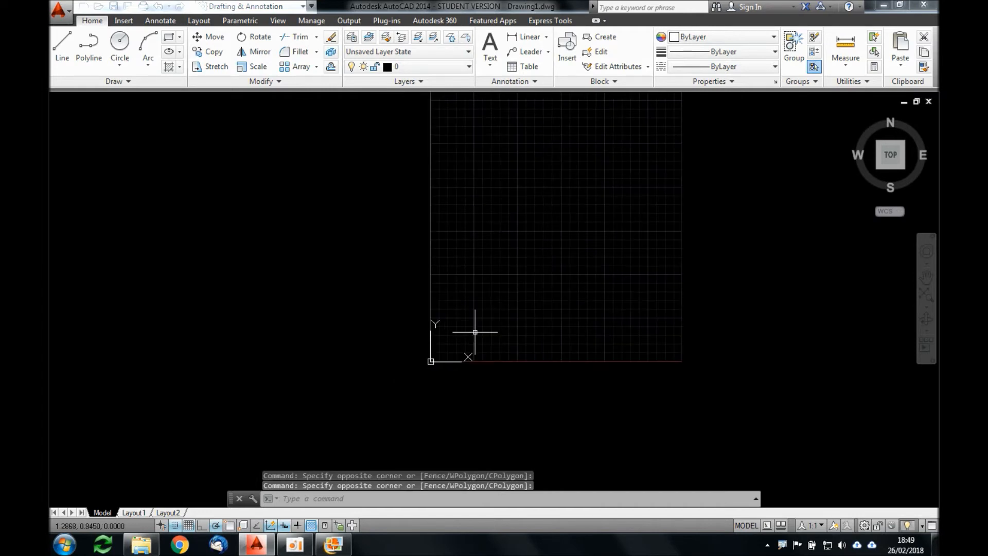
left_click(409, 303)
left_click(504, 407)
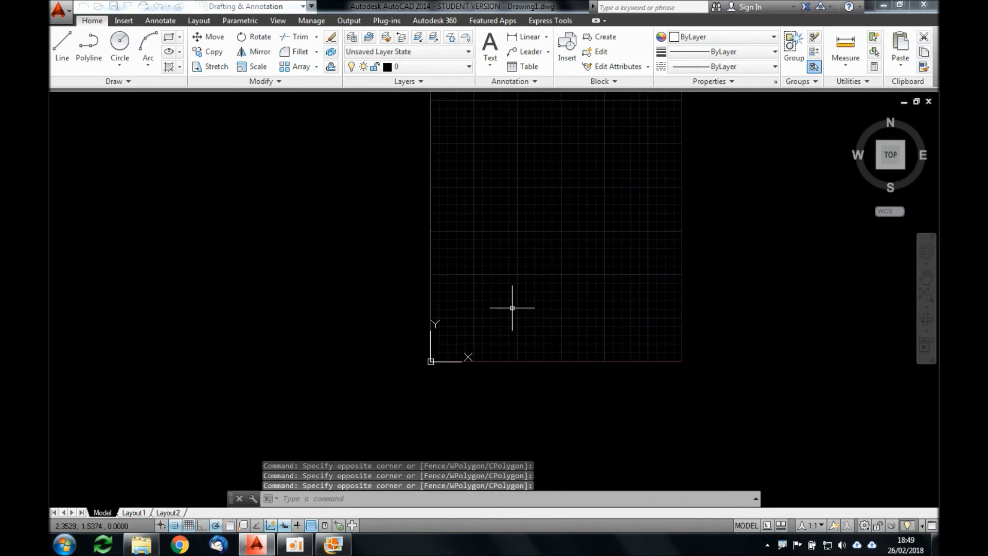
Step: Hide the UCS icon with the UCSICON command's OFF option and check the grid's origin area
type("UCS")
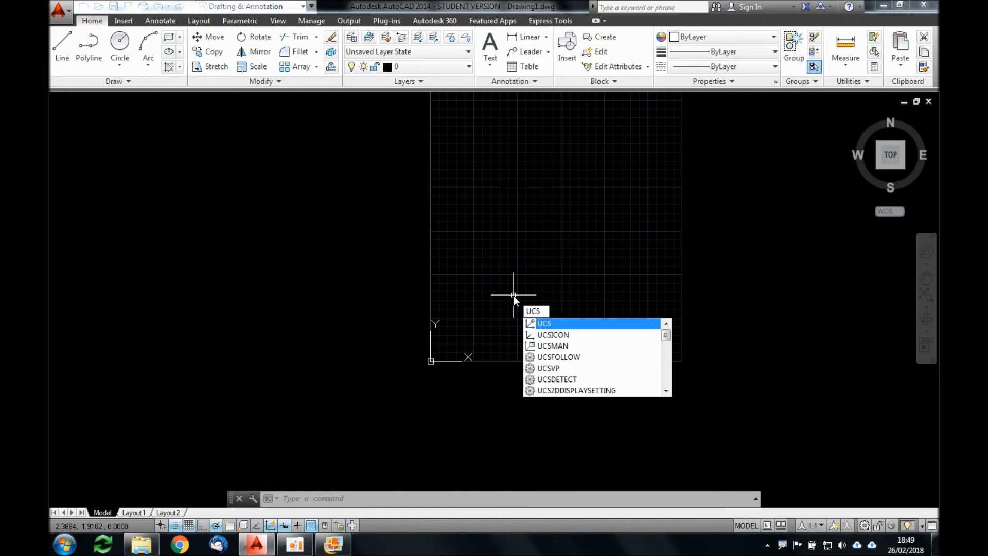
type("IC")
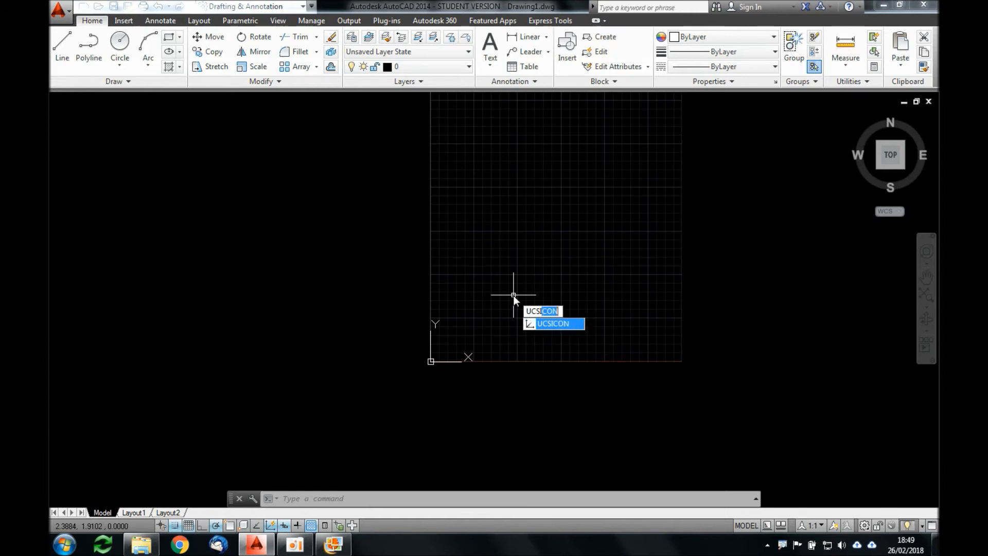
type("ON")
key("Return")
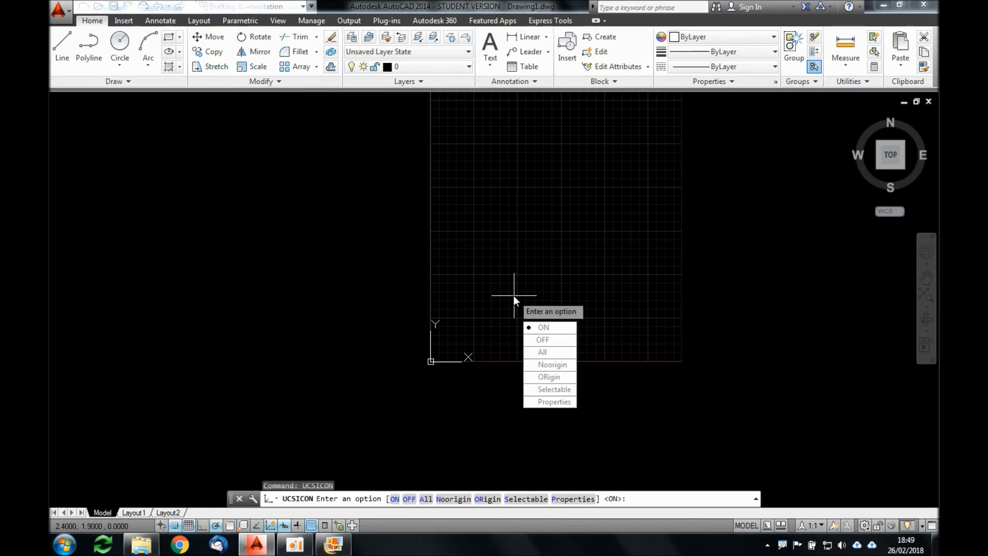
left_click(554, 344)
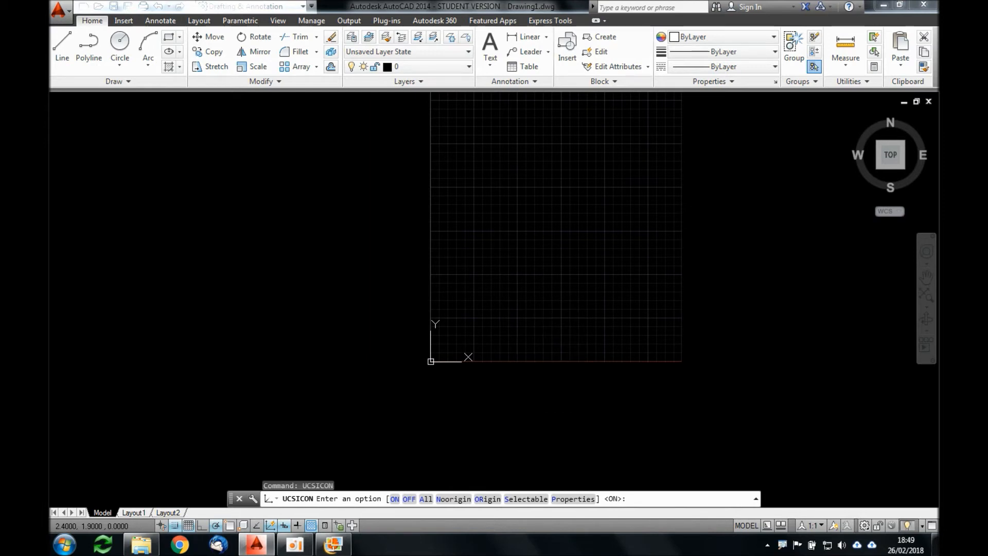
left_click(394, 286)
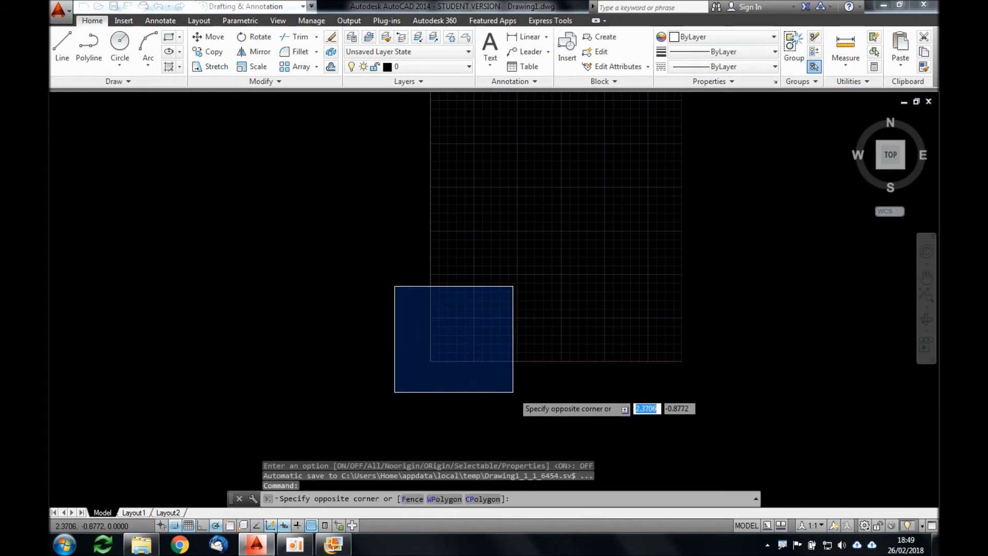
left_click(512, 391)
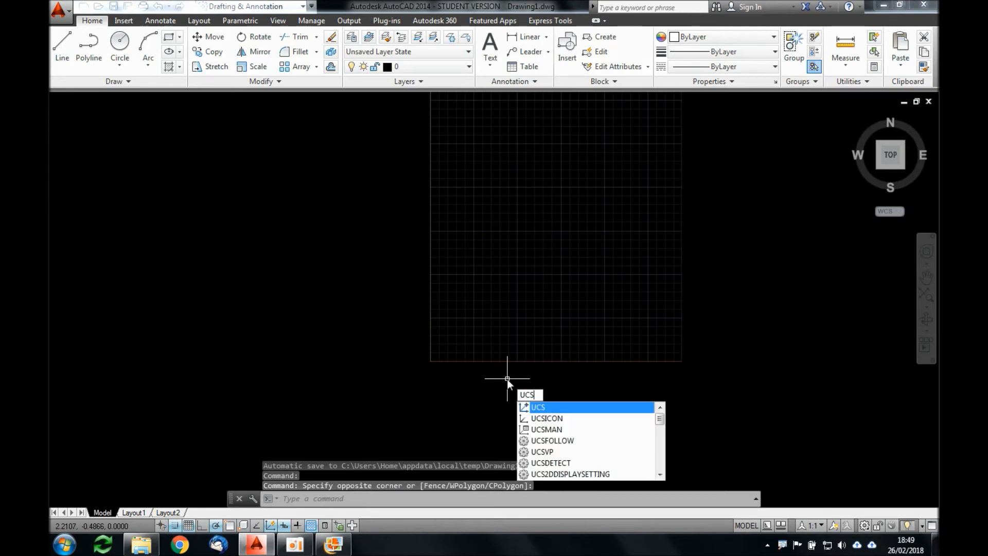
Step: Show the UCS icon again with the UCSICON command's ON option
type("ICON")
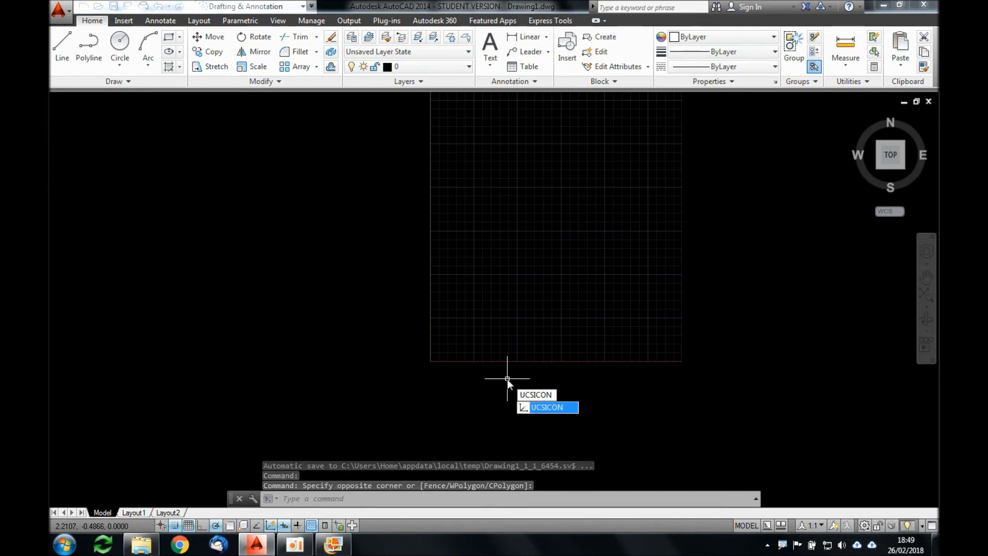
key("Return")
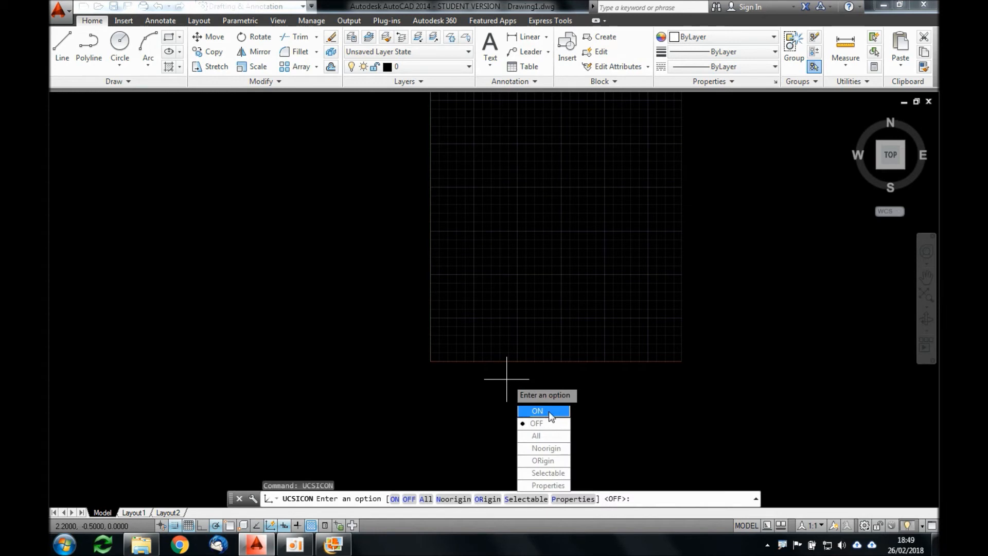
left_click(549, 412)
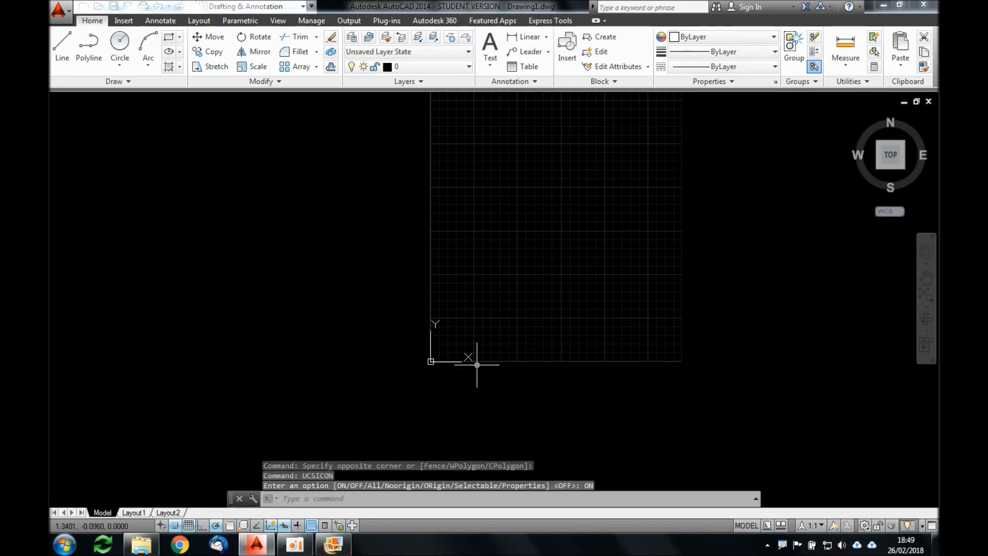
Step: Examine the floor plan's rooms and dimensions in Windows Live Galeria de Fotos and return to the AutoCAD drawing
scroll(494, 296, "down", 5)
scroll(512, 261, "up", 4)
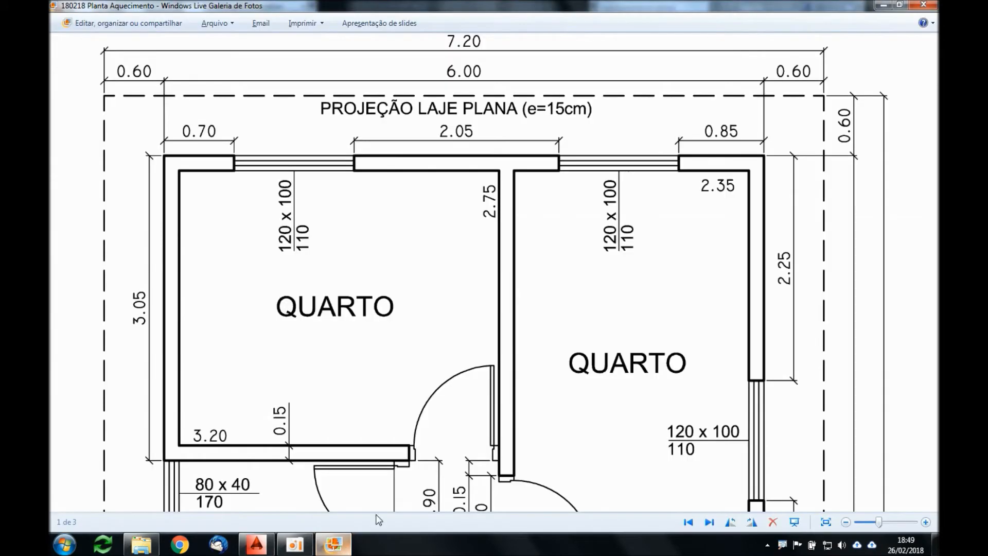
left_click(334, 544)
scroll(466, 303, "down", 3)
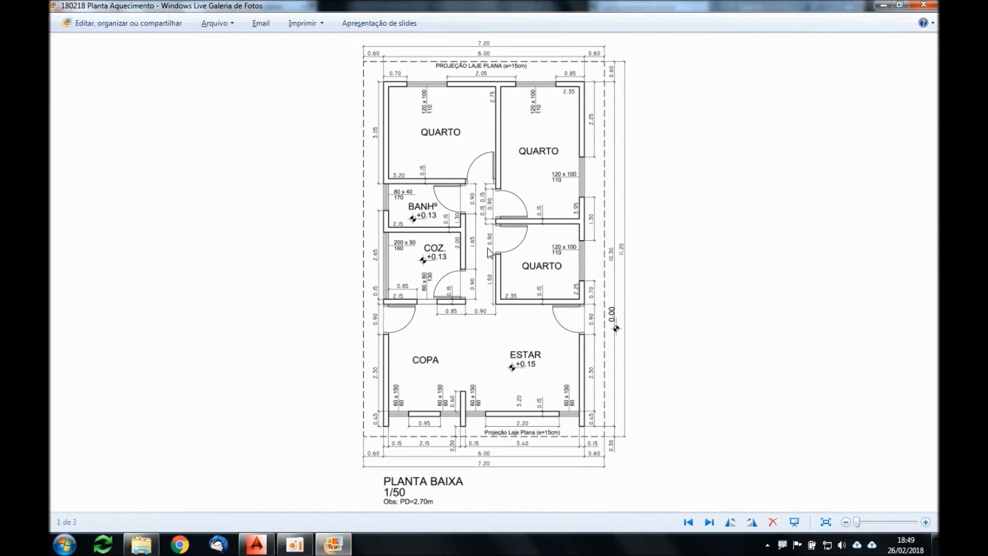
scroll(495, 215, "up", 1)
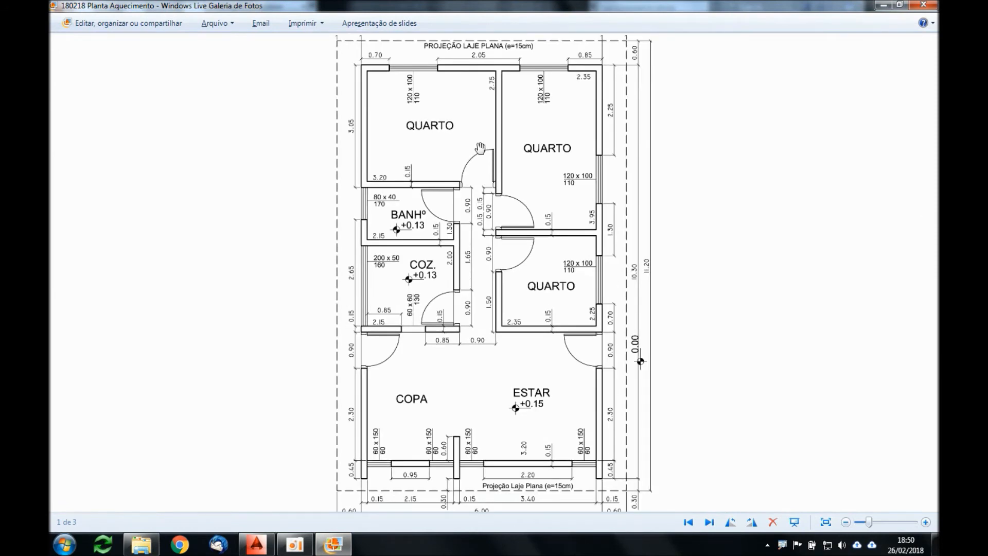
left_click_drag(484, 155, 475, 171)
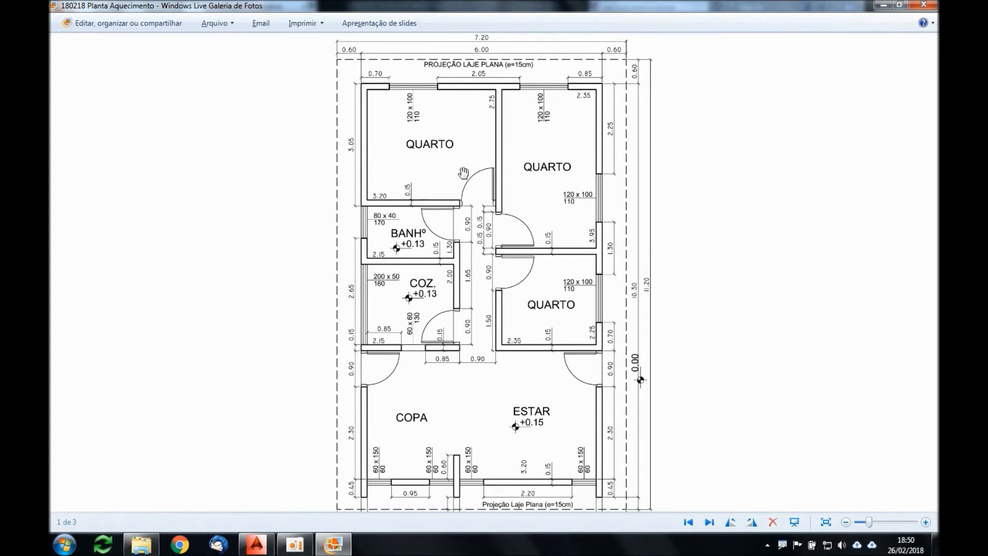
left_click_drag(479, 295, 479, 256)
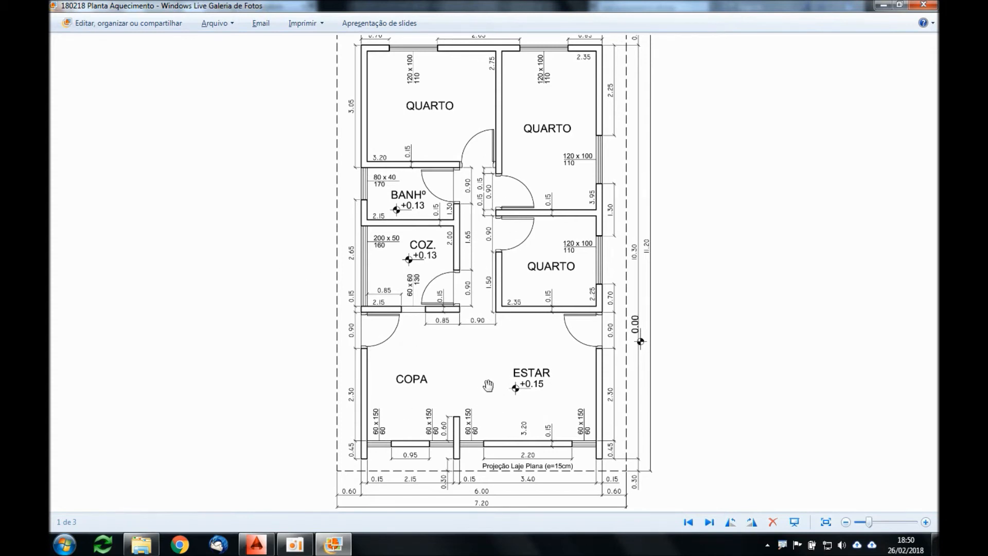
key("alt+Tab")
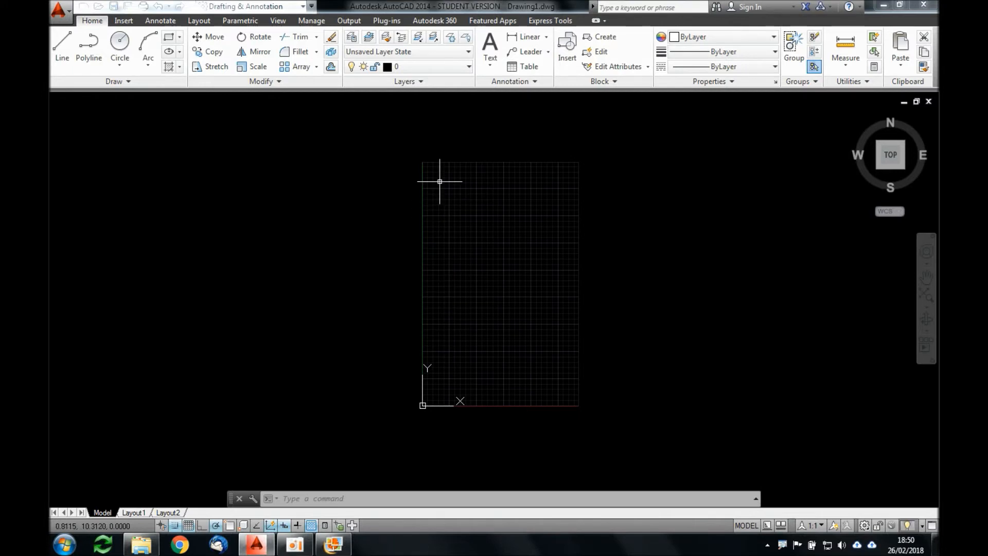
Step: Draw a 7.2 by 11.2 rectangle over the grid limits, from the upper-left grid corner to the lower-right one with snap on
scroll(419, 166, "up", 2)
key("F9")
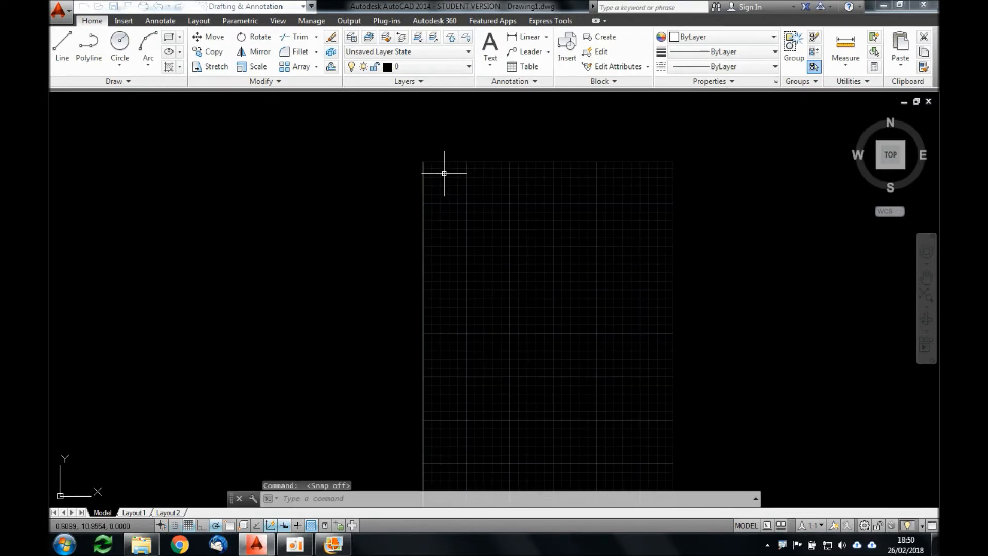
key("F9")
type("REC")
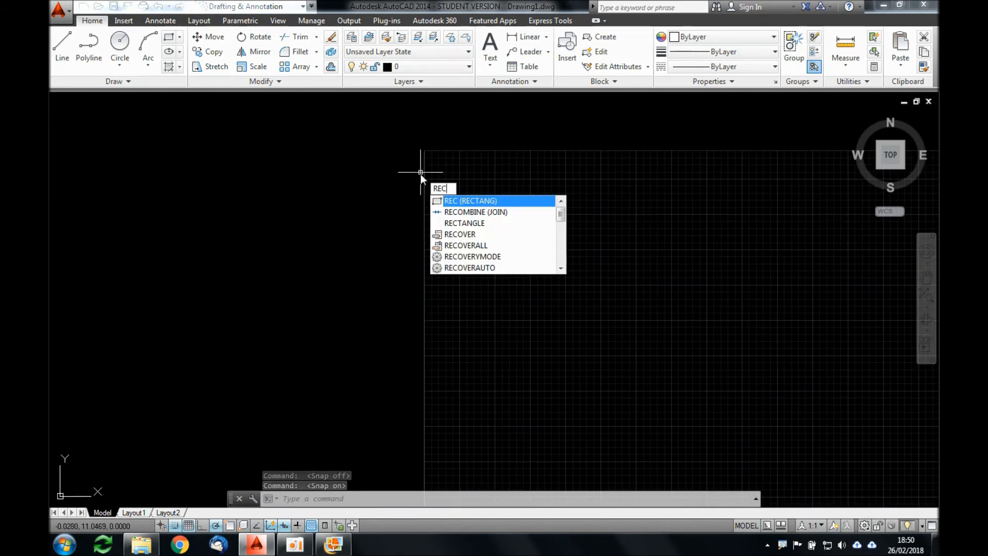
key("Return")
scroll(419, 151, "up", 3)
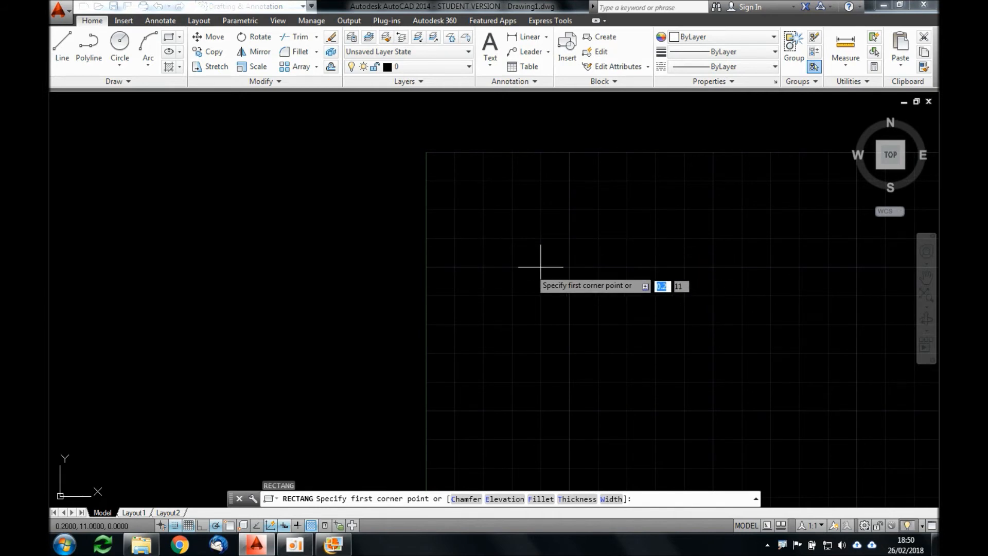
left_click(427, 153)
scroll(427, 153, "down", 3)
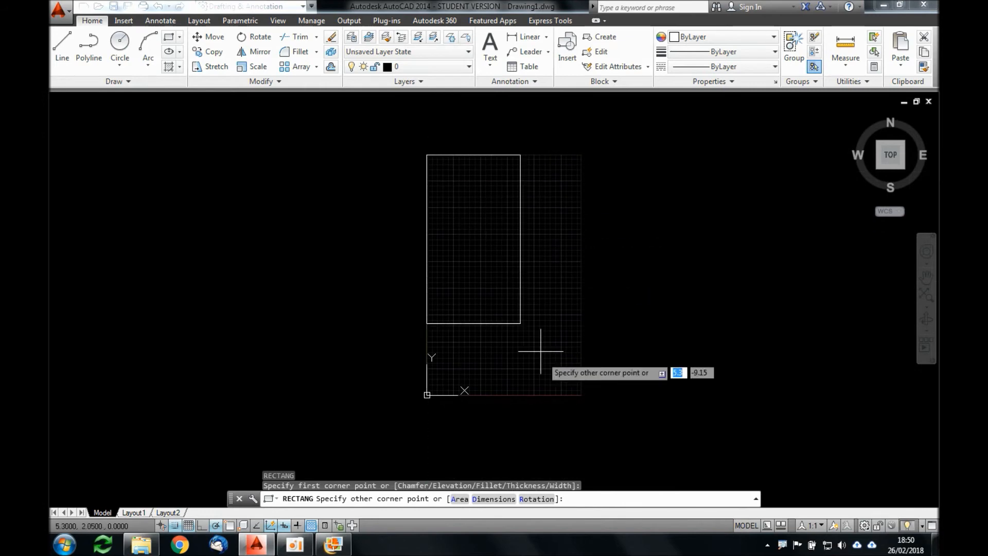
scroll(582, 400, "up", 5)
scroll(587, 399, "up", 2)
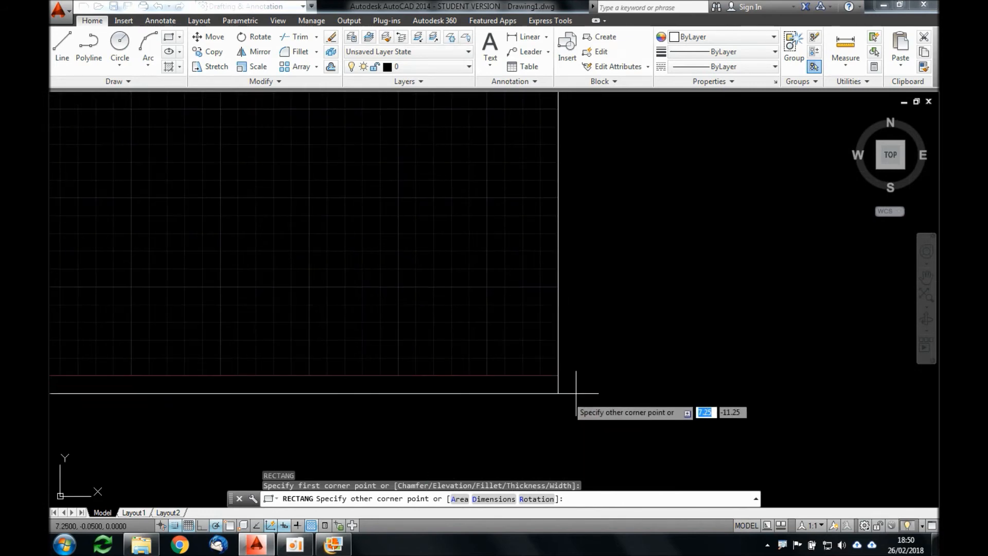
left_click(558, 376)
scroll(467, 301, "down", 6)
middle_click_drag(448, 249, 478, 261)
scroll(492, 277, "up", 2)
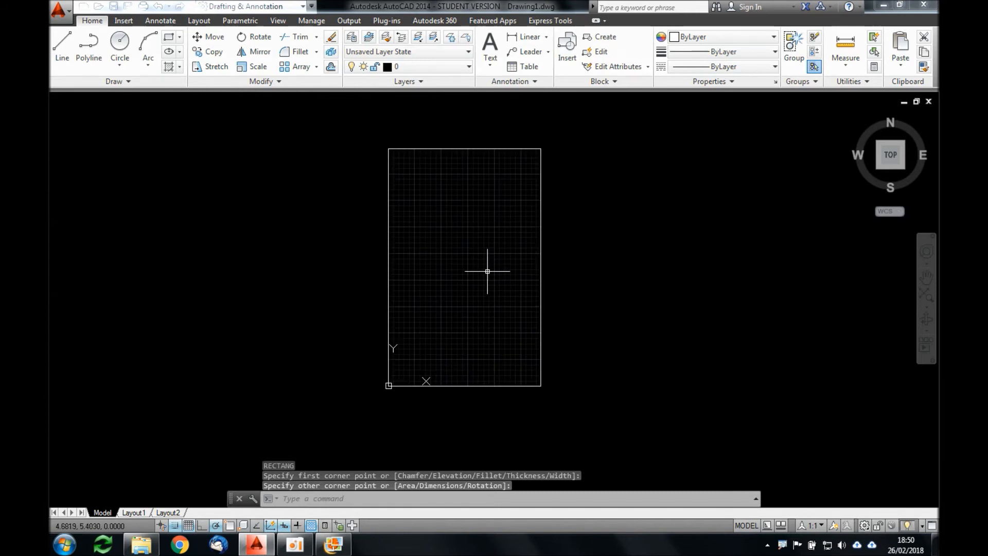
Step: Offset the outer rectangle 0.6 inward
type("o")
key("Return")
type("0.6")
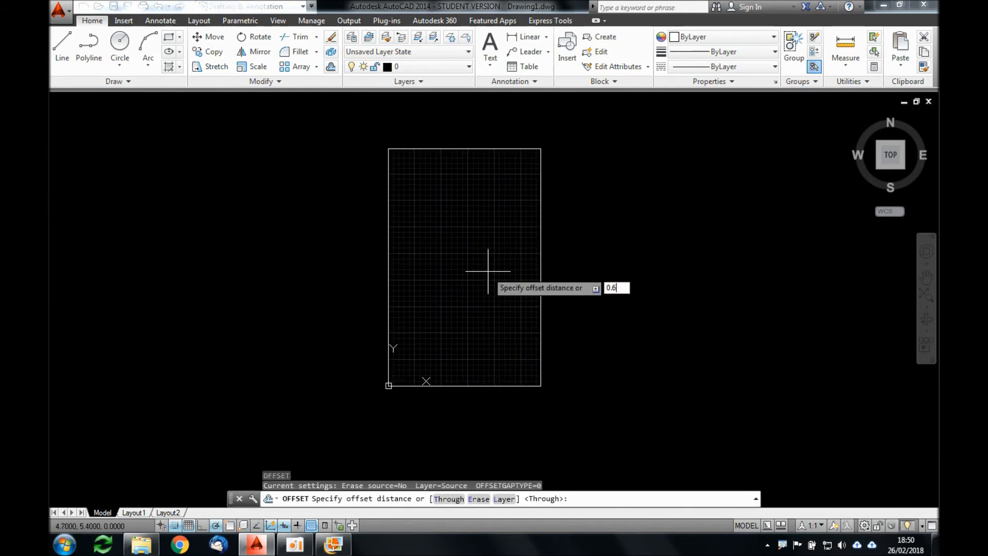
key("Return")
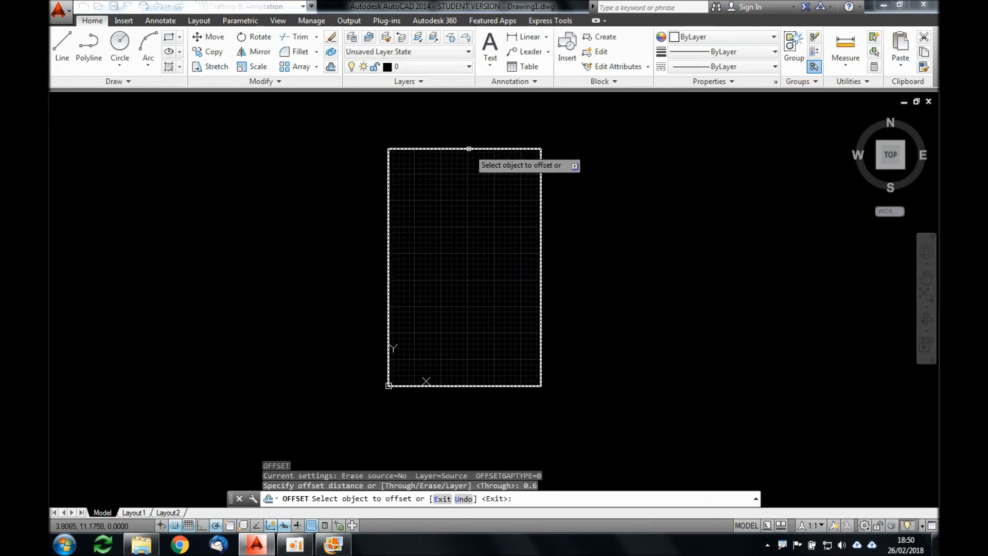
left_click(466, 150)
left_click(470, 225)
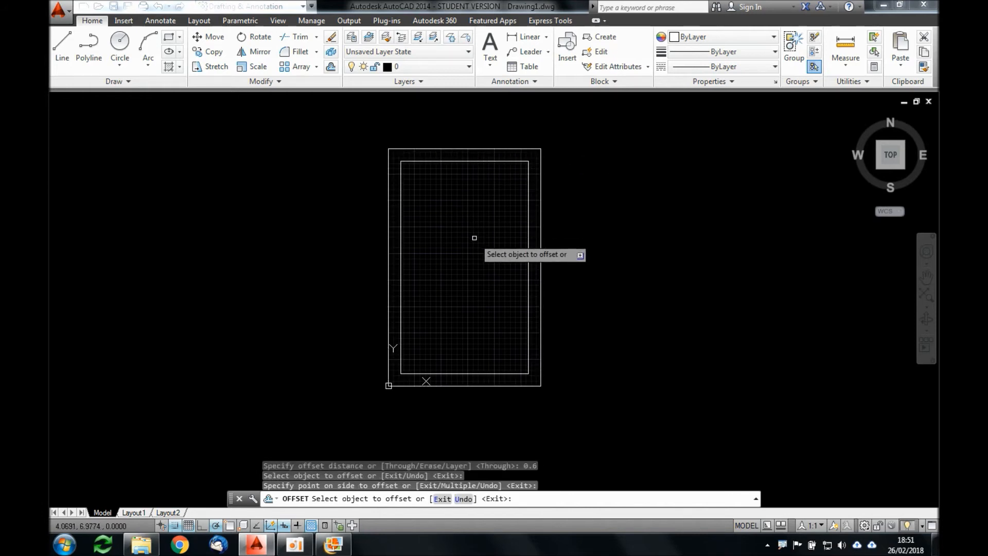
key("Return")
Step: Offset the inner rectangle 0.15 inward to form the outer wall thickness
key("Return")
type(".15")
key("Return")
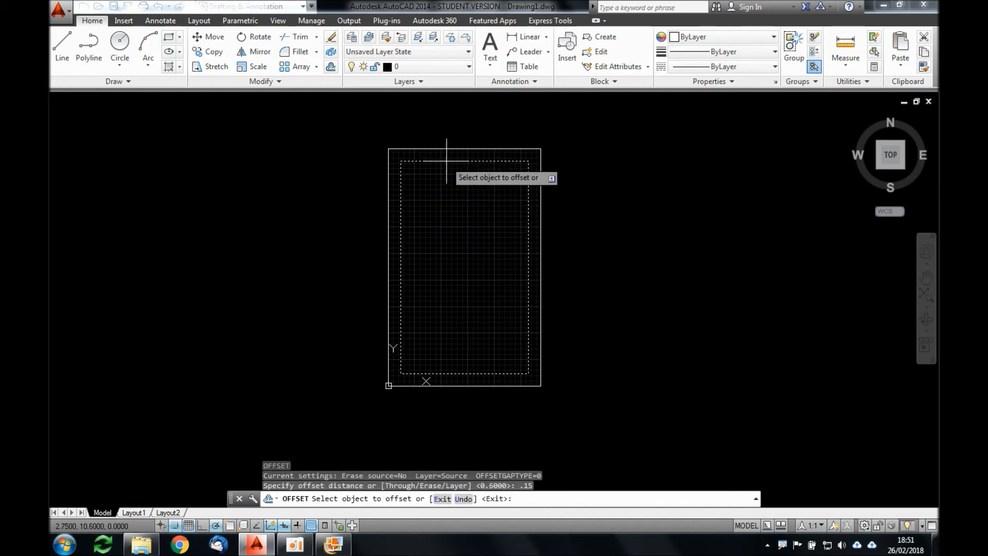
left_click(446, 162)
left_click(450, 224)
key("Return")
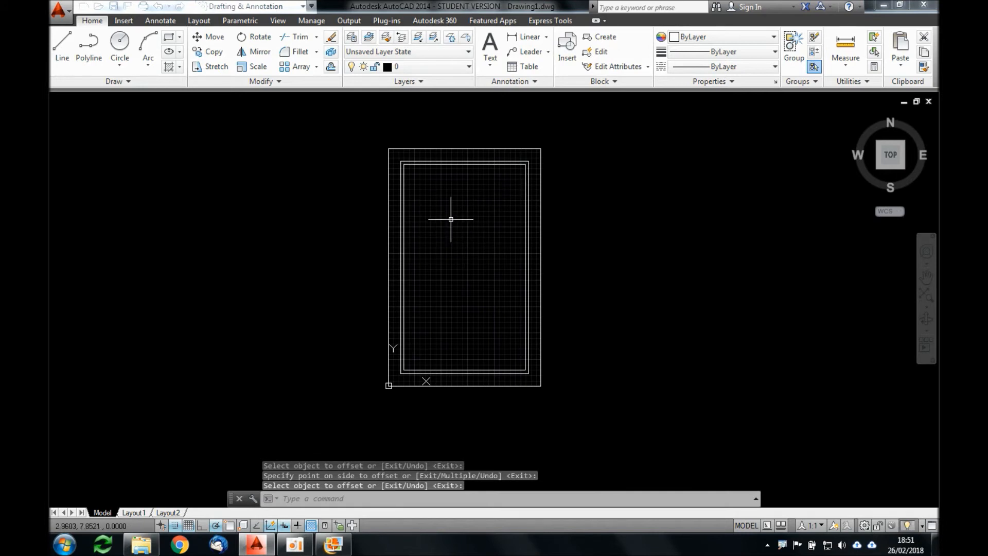
Step: Check how the three rectangles select as whole objects and clear the selection
left_click(557, 211)
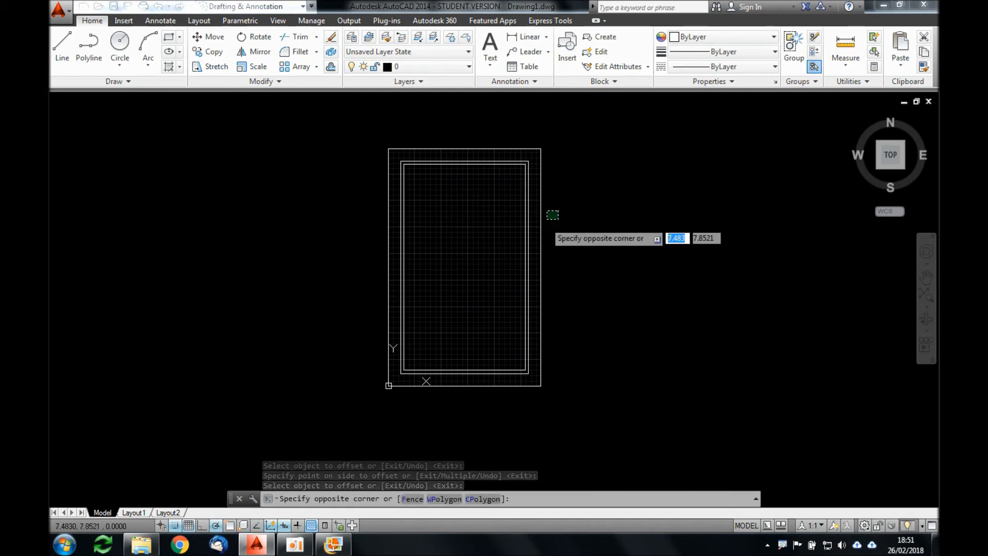
left_click(501, 230)
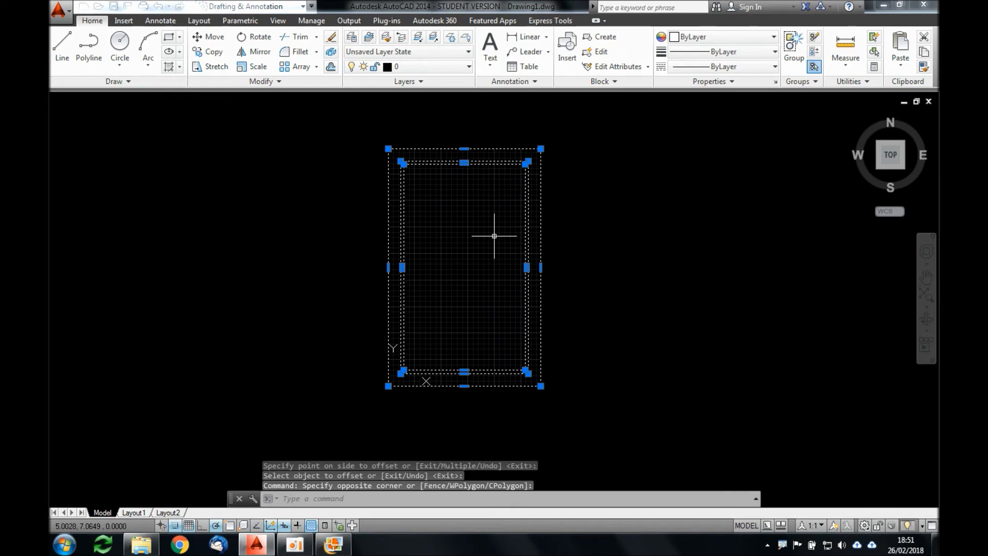
key("Escape")
key("Escape")
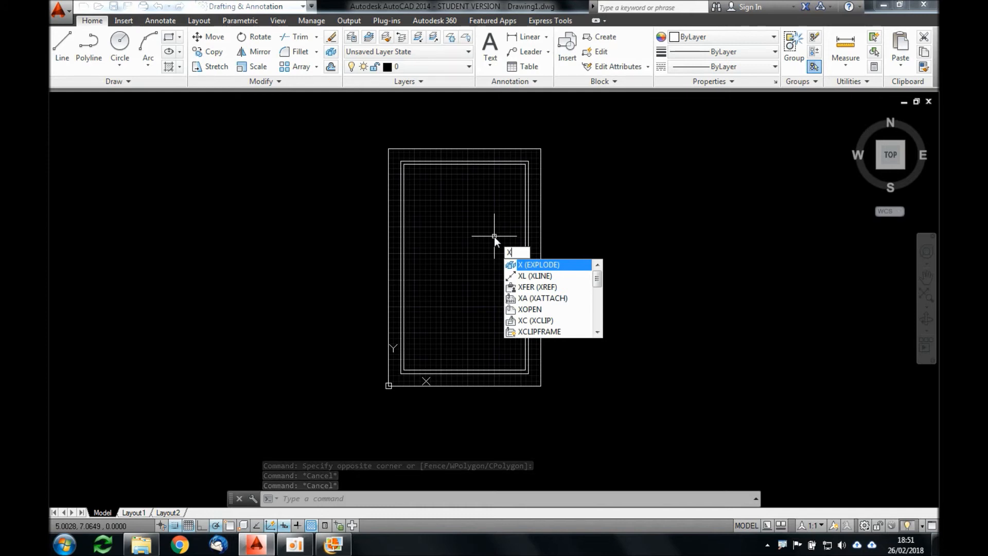
Step: Explode all three rectangles into separate lines
key("Return")
left_click(553, 224)
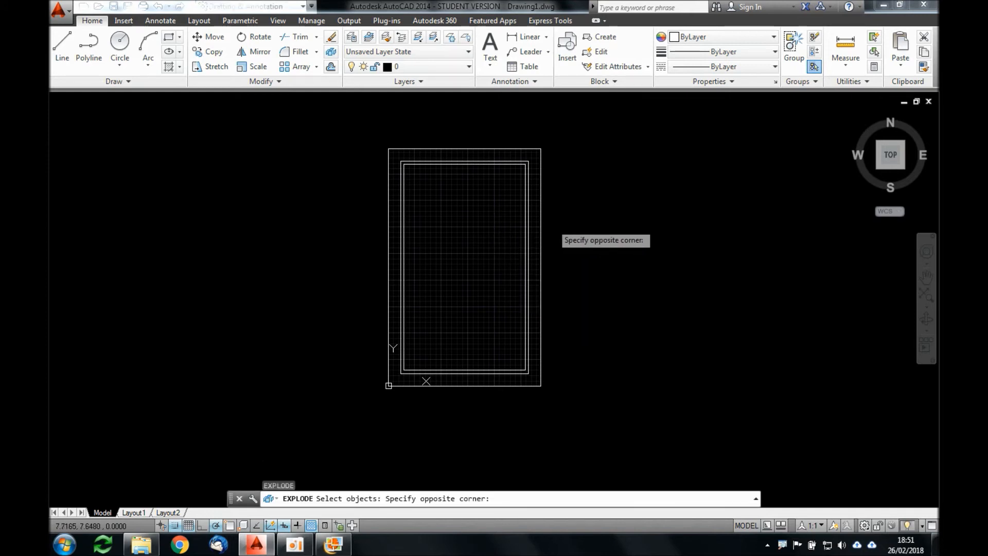
left_click(494, 253)
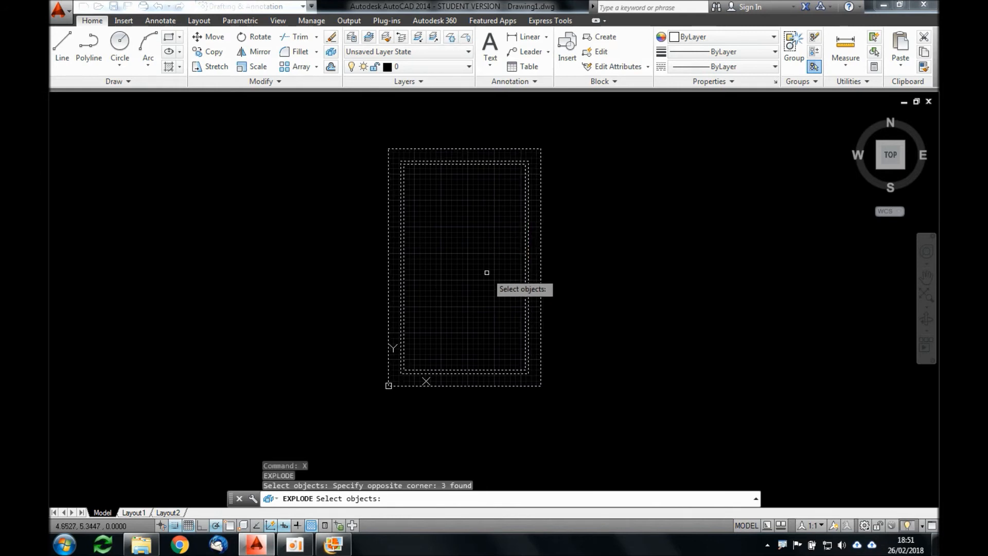
key("Return")
Step: Check that the rectangles' sides select individually with crossing windows on several sides, and clear the selection
left_click(557, 240)
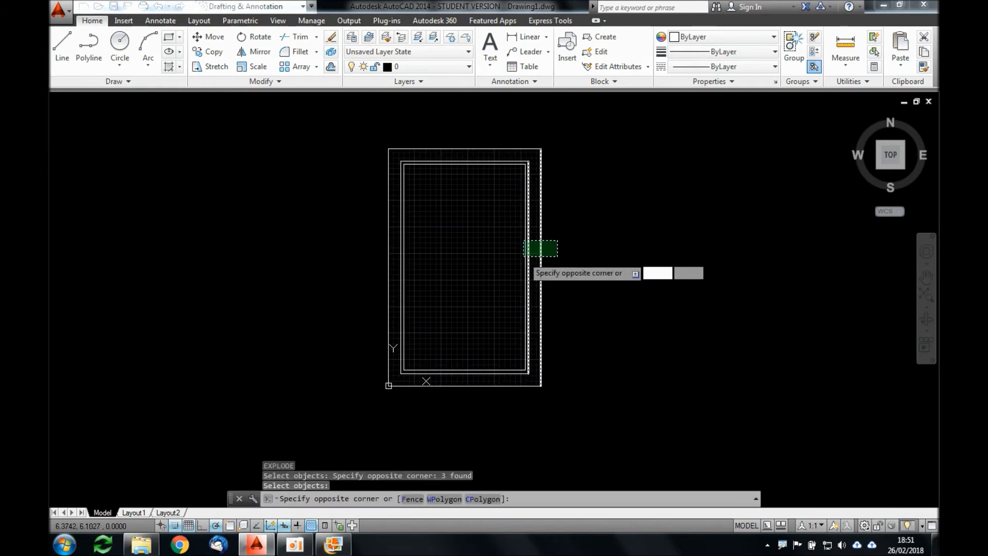
left_click(524, 256)
key("Escape")
key("Escape")
left_click(487, 133)
left_click(483, 193)
left_click(429, 217)
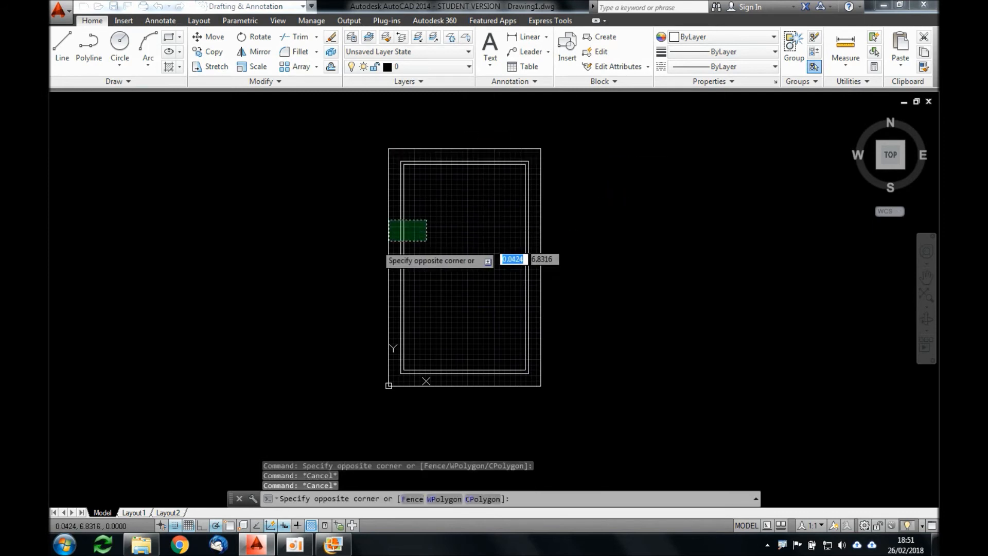
left_click(386, 244)
key("Escape")
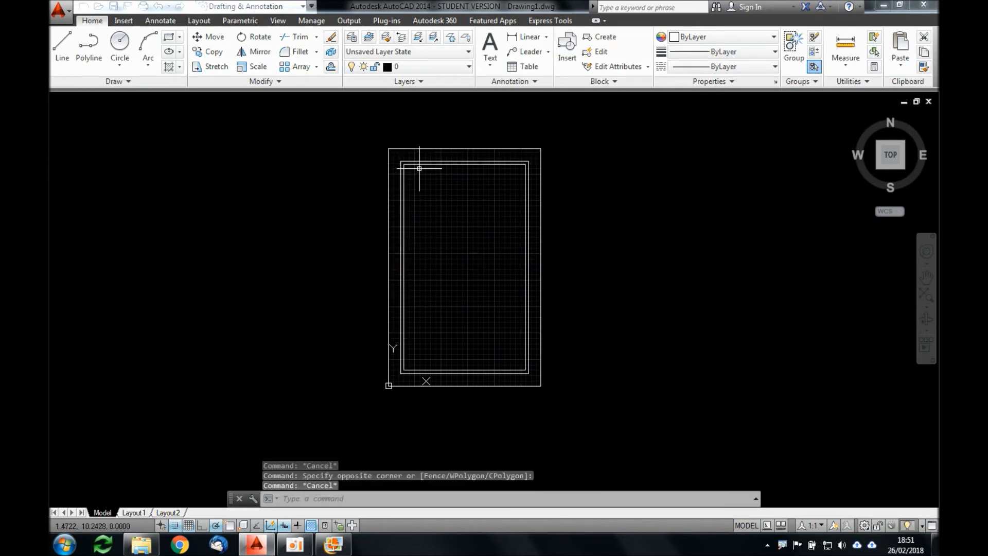
Step: Examine the upper bedrooms' wall layout and dimensions in the floor plan image in Windows Live Galeria de Fotos
scroll(413, 166, "up", 3)
scroll(426, 173, "up", 2)
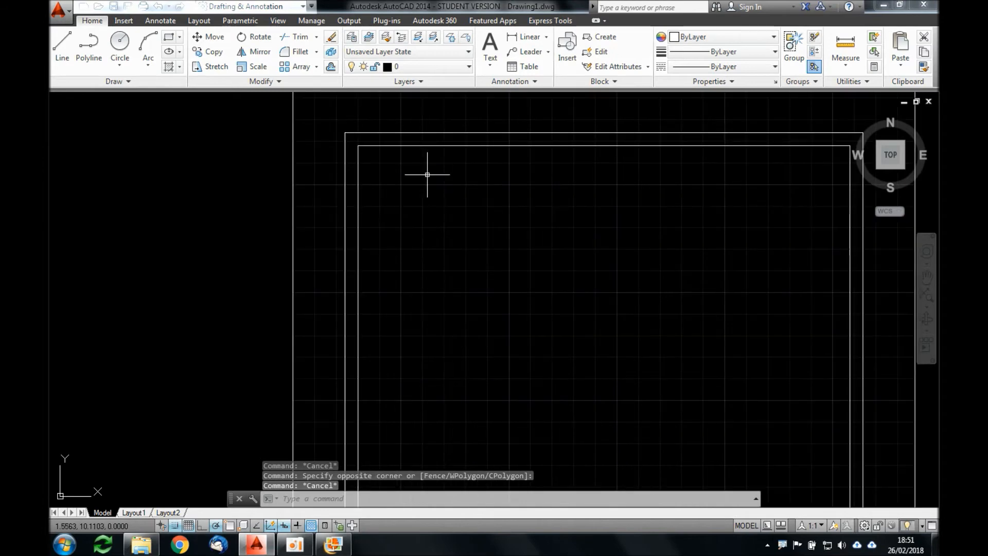
key("alt+Tab")
scroll(460, 75, "up", 1)
left_click_drag(464, 88, 476, 215)
scroll(429, 154, "up", 2)
scroll(437, 166, "up", 1)
scroll(370, 217, "up", 2)
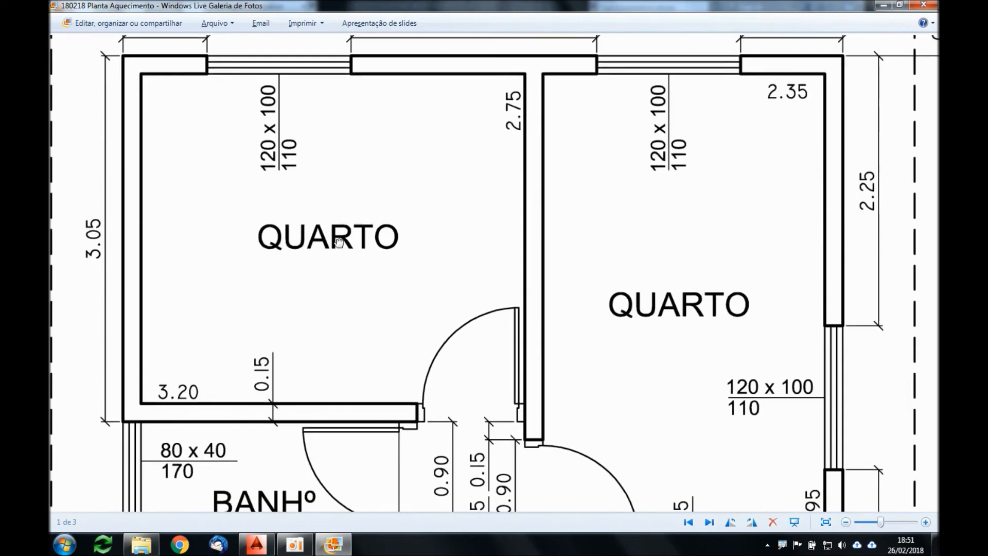
left_click_drag(319, 242, 320, 229)
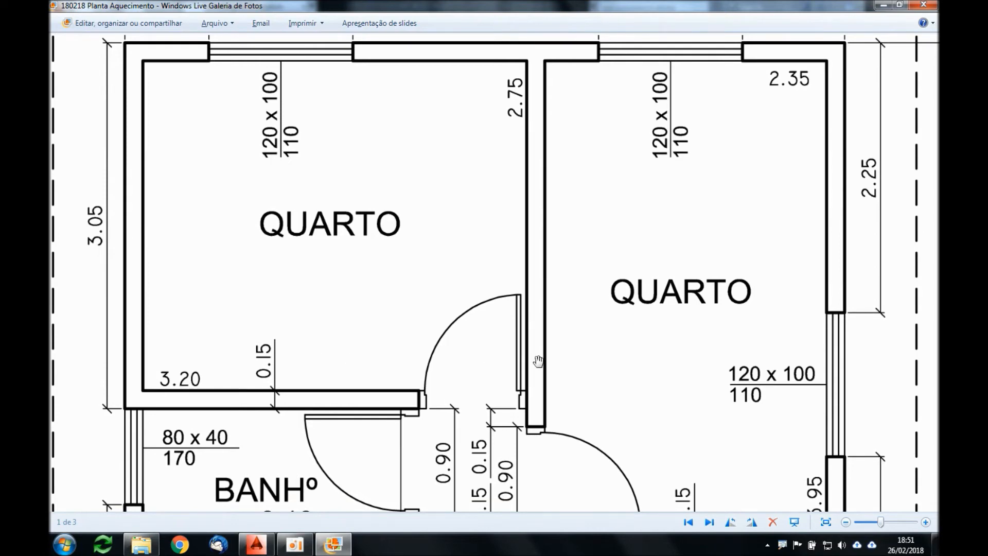
scroll(542, 370, "down", 3)
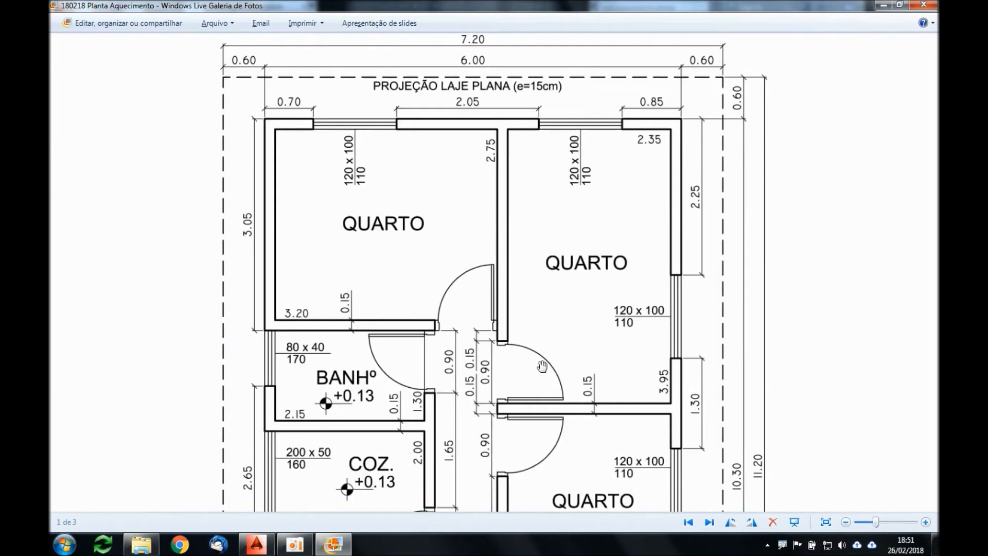
Step: Switch back to AutoCAD and offset the left wall's inner line 3.2 to the right
key("alt+Tab")
type("o")
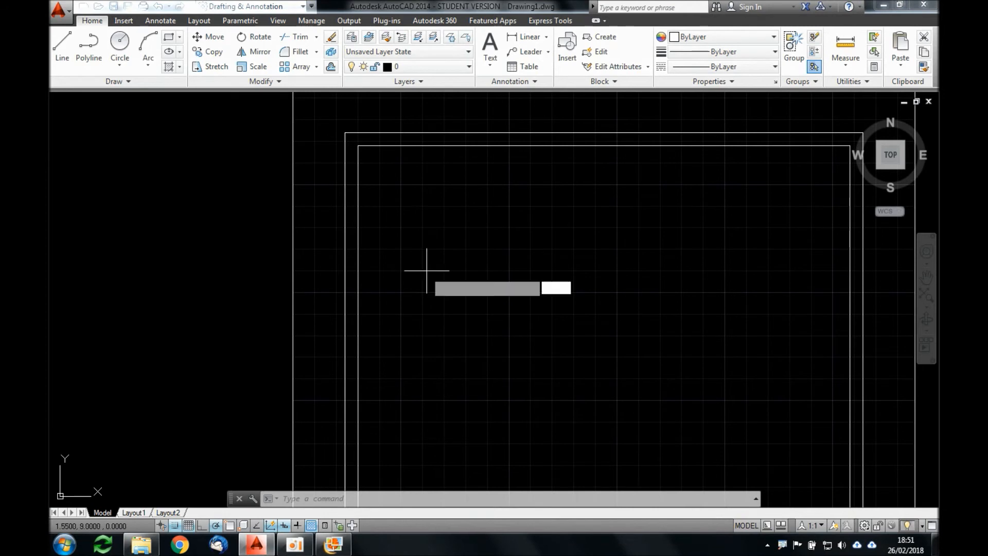
key("Return")
type("3.2")
key("Return")
left_click(358, 265)
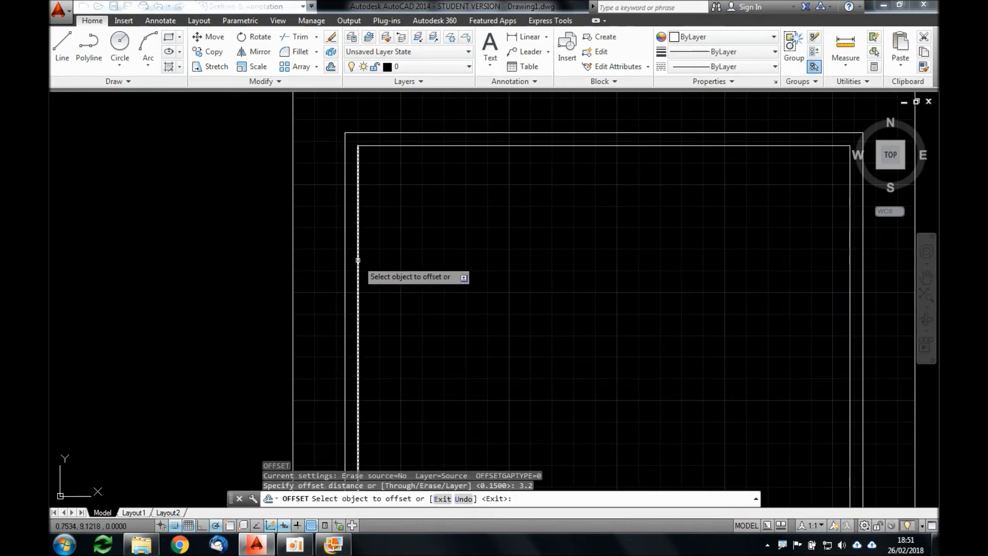
left_click(466, 266)
key("Return")
key("Return")
Step: Offset the new vertical partition line 0.15 to the right to give the wall its thickness
type(".15")
key("Return")
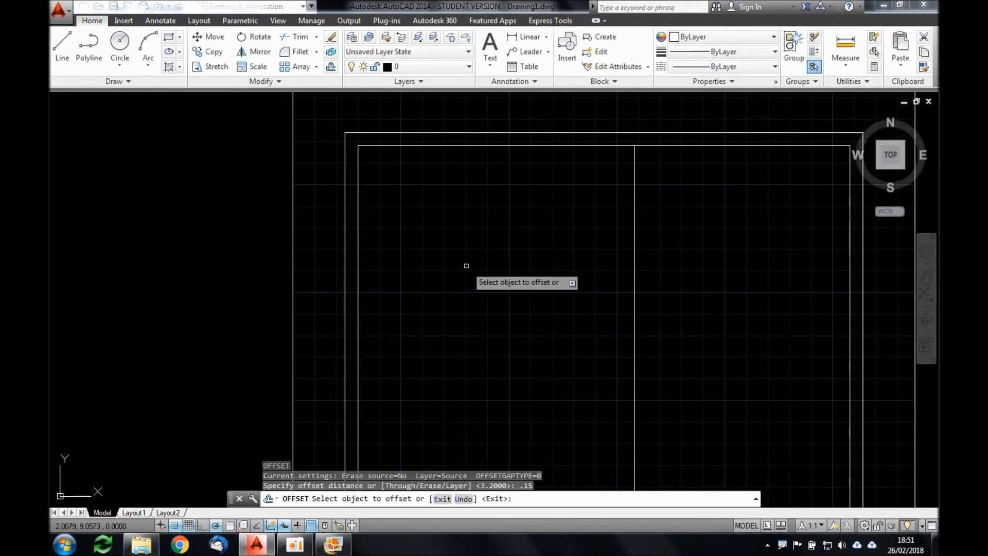
left_click(633, 284)
left_click(643, 286)
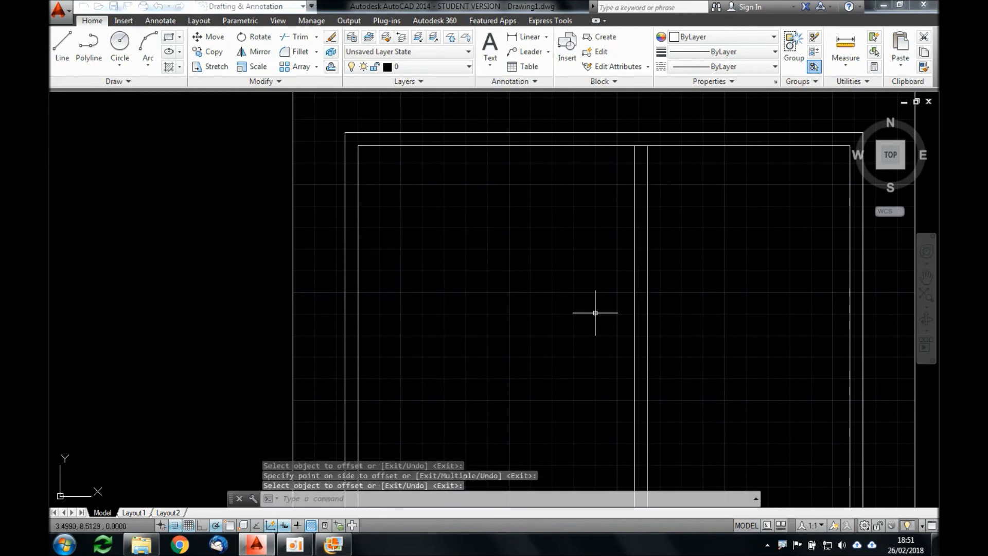
Step: Check the bedroom depth in the floor plan image and offset the top wall's inner line 2.75 downward
key("alt+Tab")
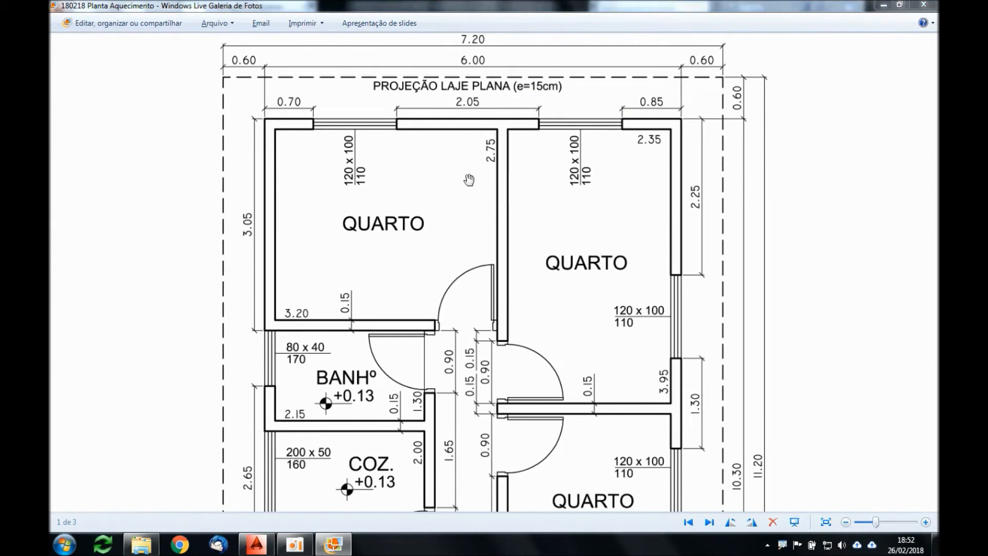
key("alt+Tab")
key("Return")
type("2.75")
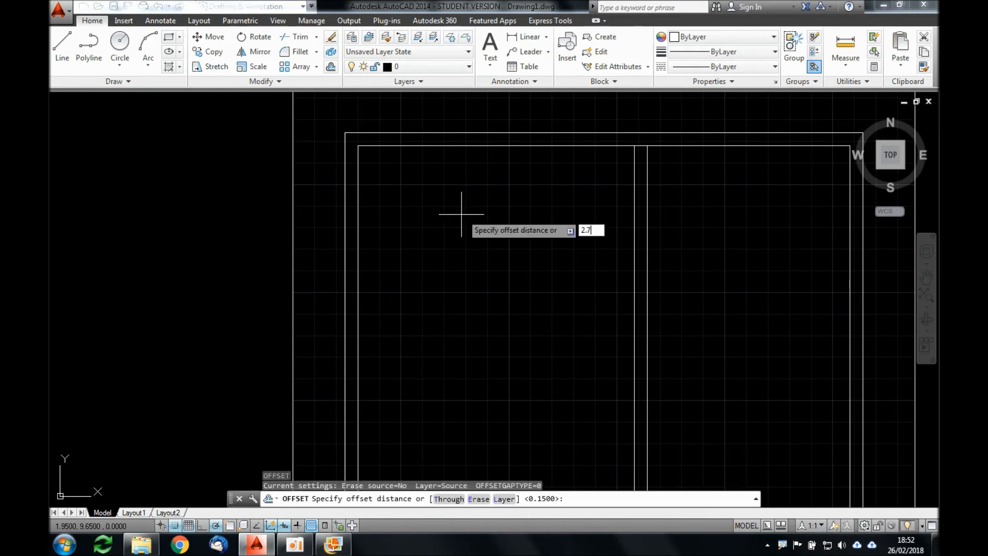
key("Return")
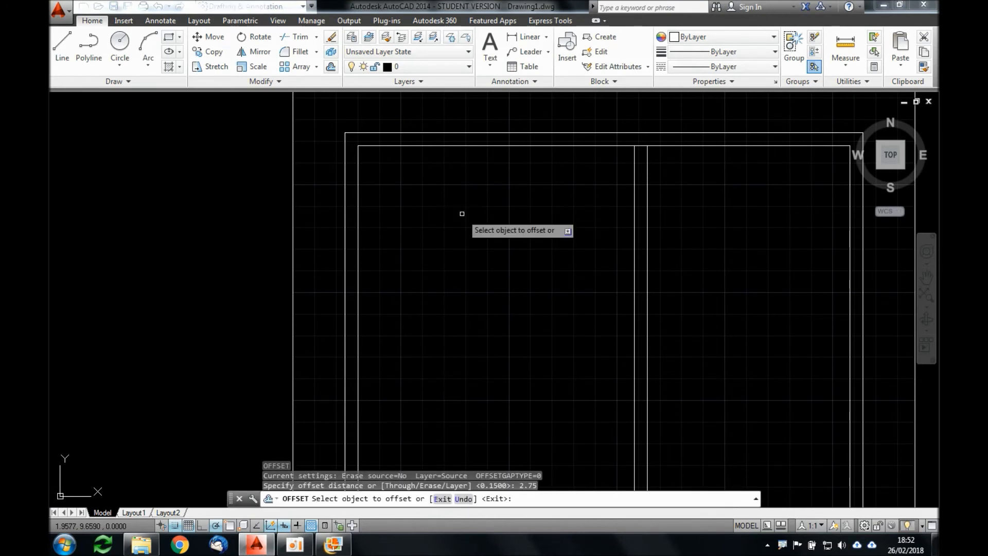
left_click(487, 145)
left_click(479, 275)
key("Return")
key("Return")
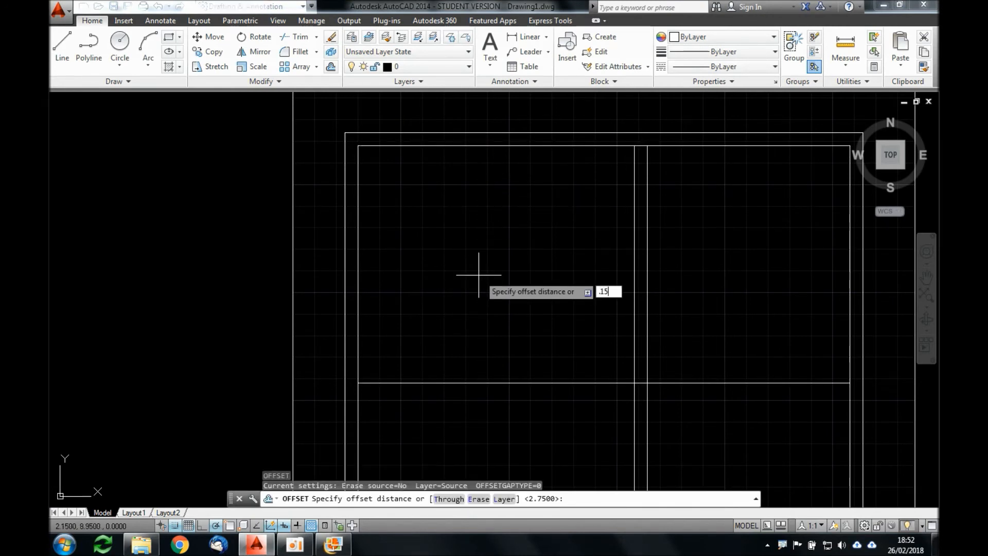
Step: Offset the new horizontal partition line 0.15 downward
type(".15")
key("Return")
left_click(530, 386)
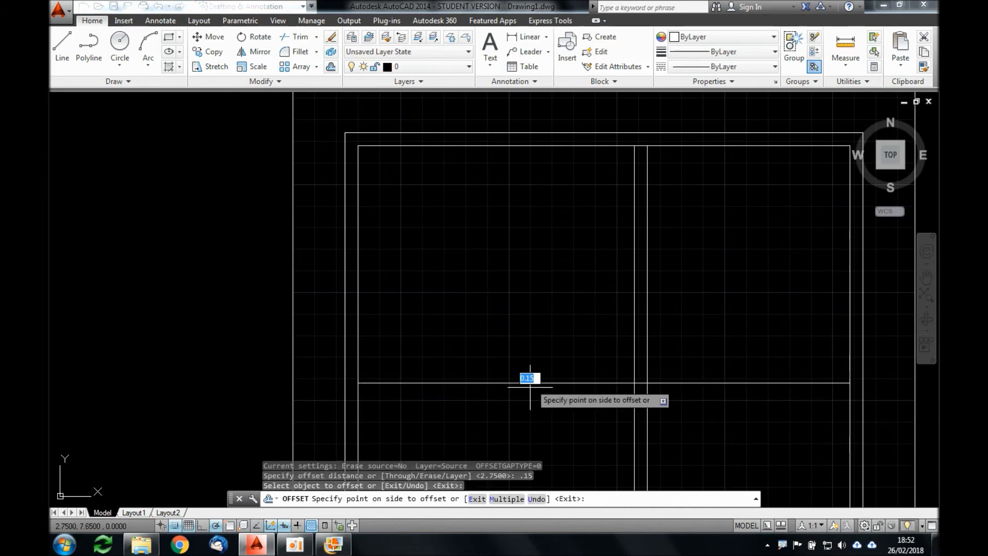
left_click(551, 419)
Step: Check the floor plan image and trim the two horizontal partition lines to the right of the vertical partition
key("alt+Tab")
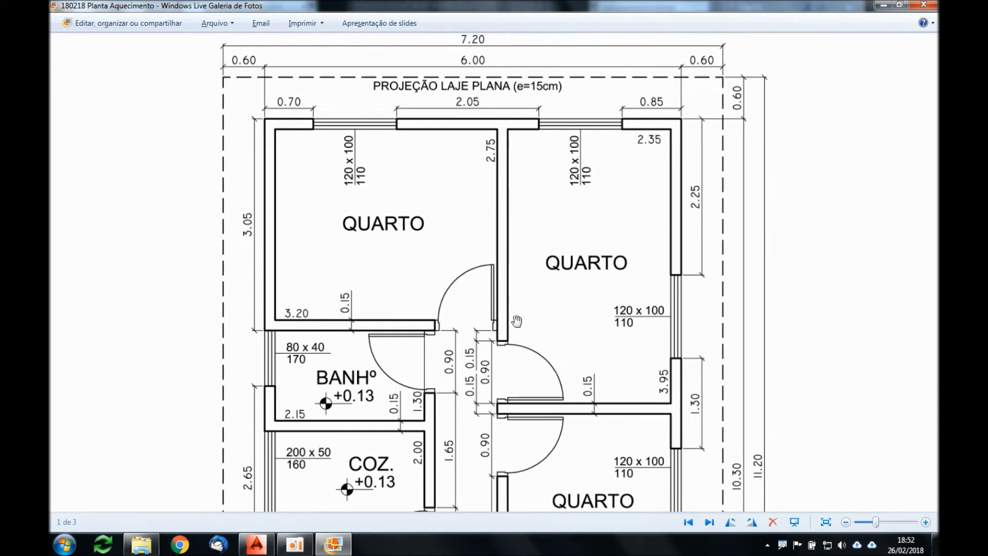
key("alt+Tab")
middle_click_drag(668, 375, 578, 322)
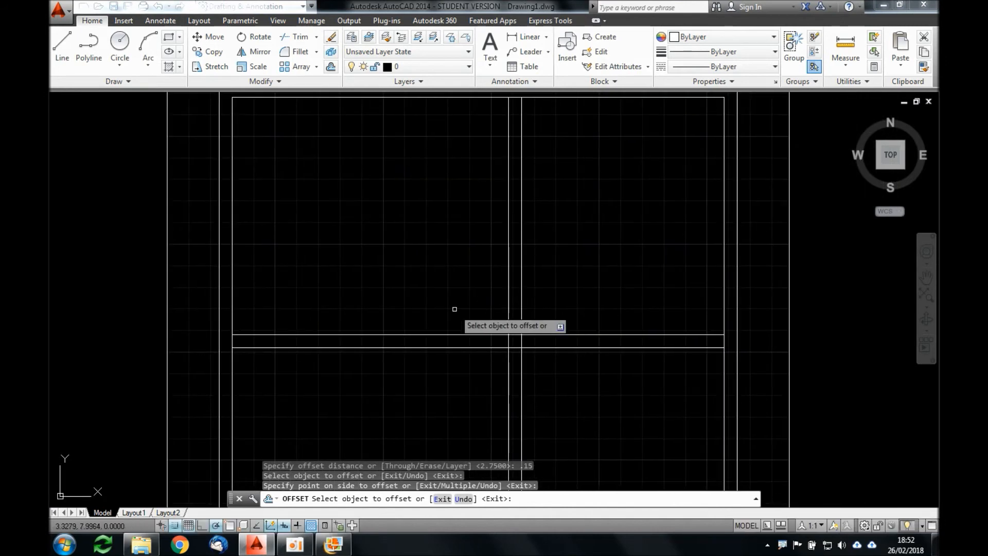
key("Return")
scroll(445, 302, "down", 2)
type("TR")
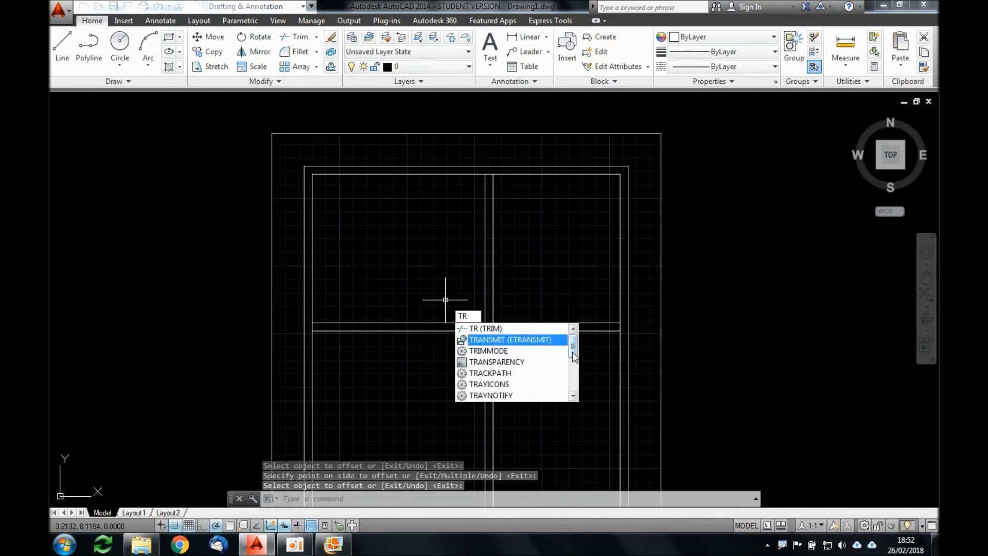
key("Return")
key("Return")
left_click(578, 338)
left_click(560, 304)
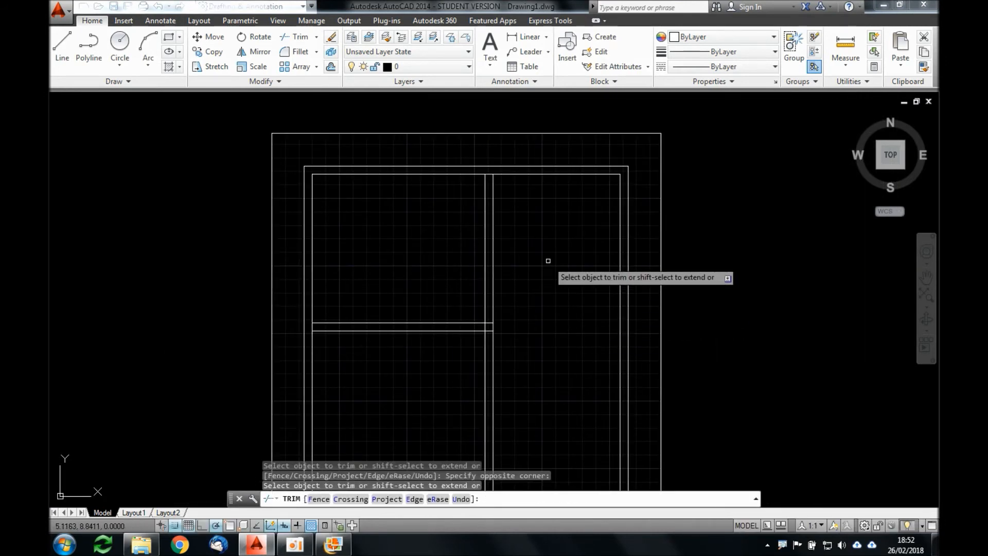
key("Return")
Step: Check the right bedroom's depth in the floor plan image and offset the top wall's inner line 3.95 downward
key("alt+Tab")
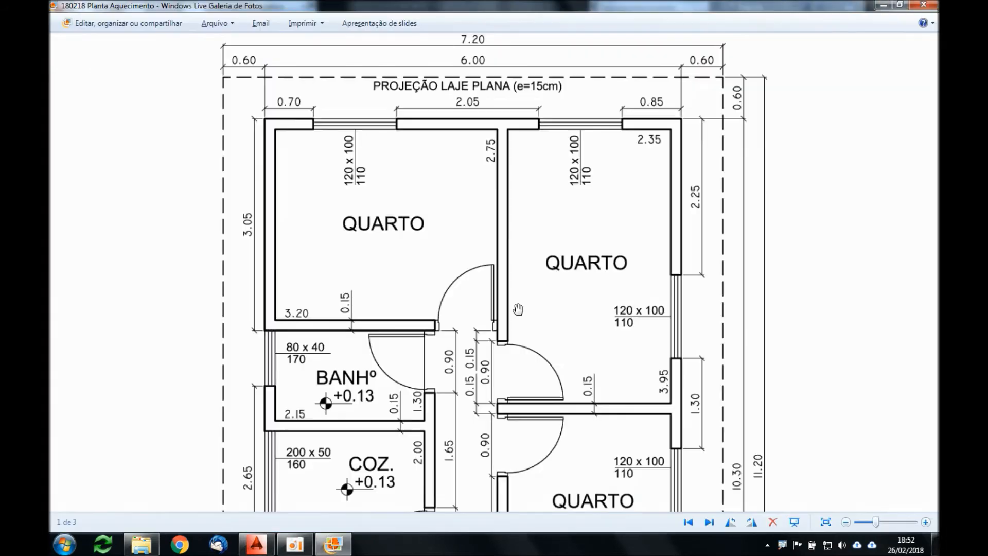
left_click_drag(503, 323, 501, 170)
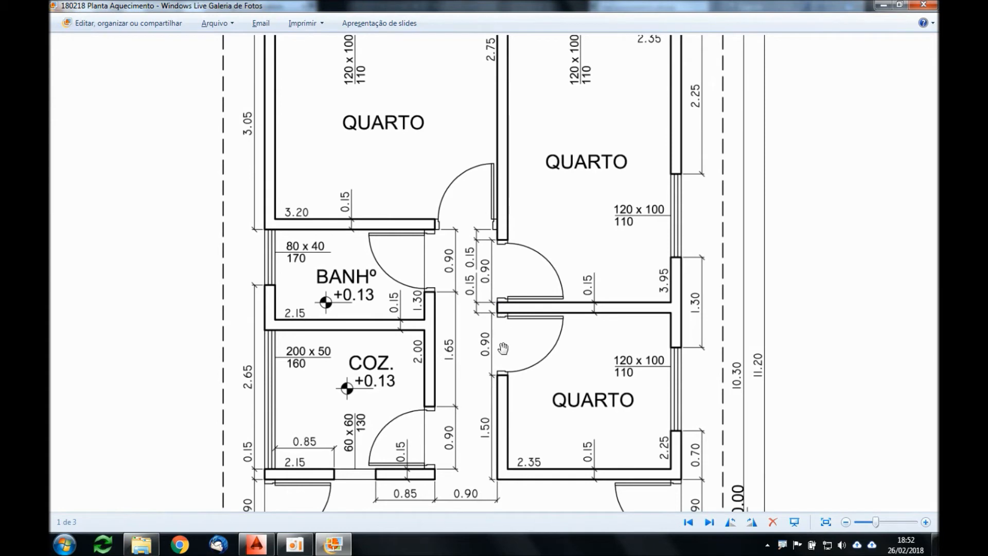
key("alt+Tab")
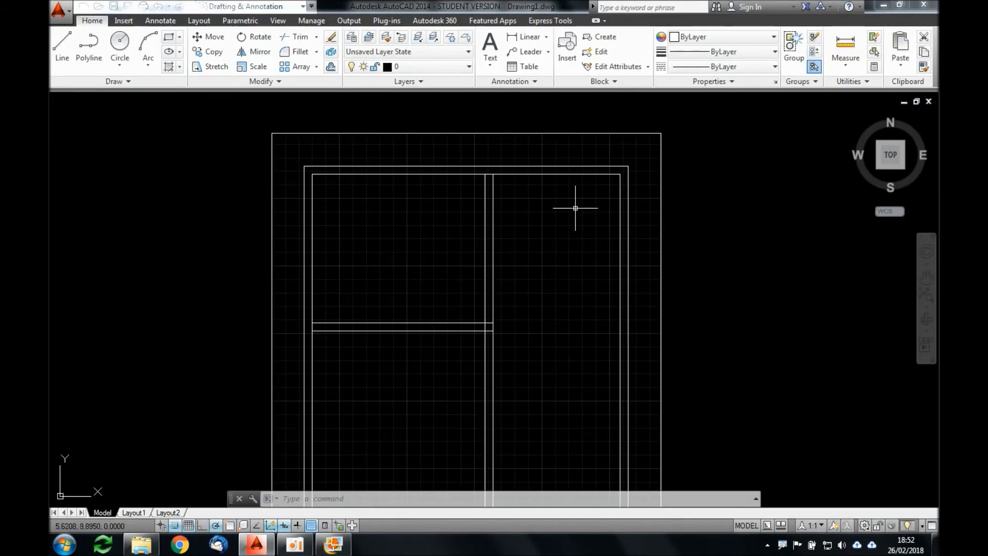
key("alt+Tab")
scroll(588, 134, "up", 1)
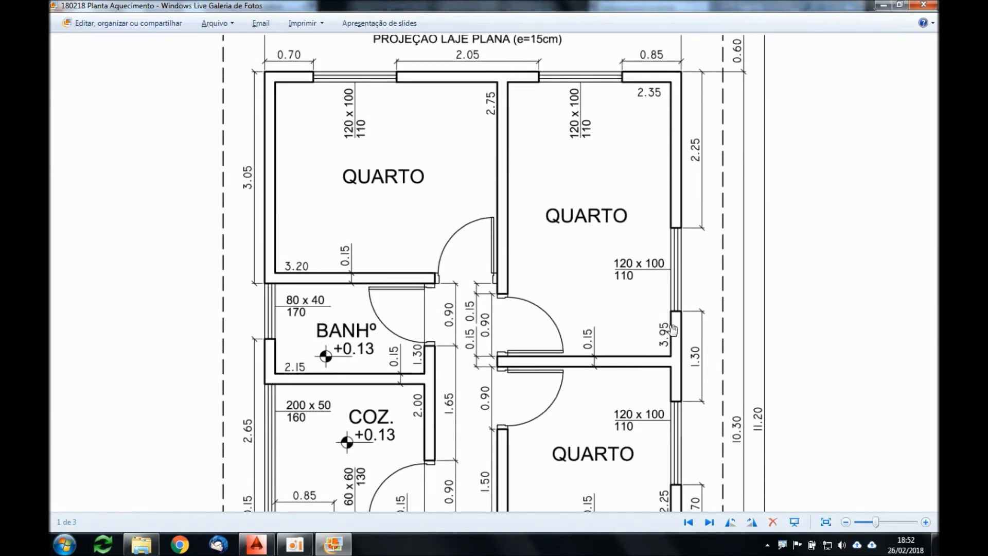
key("alt+Tab")
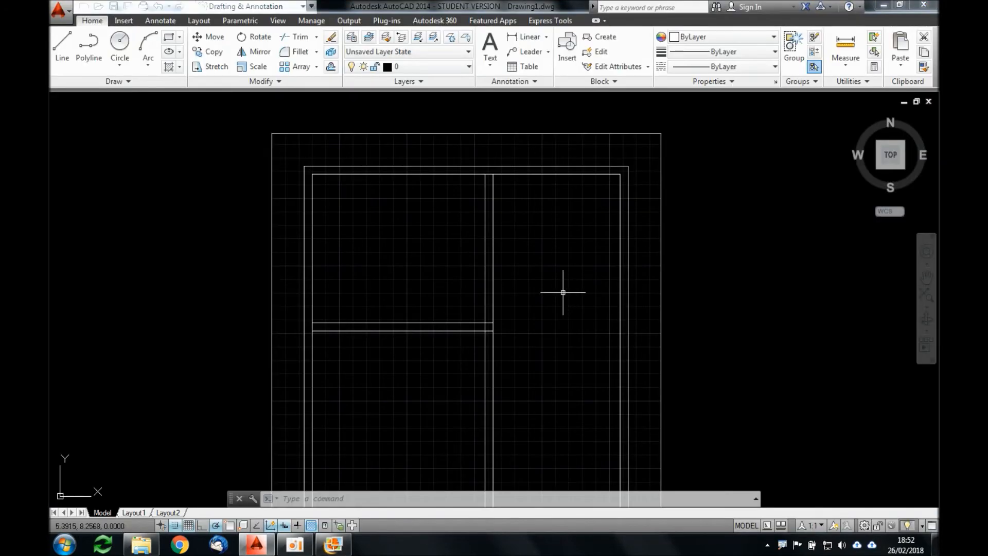
type("o")
key("Return")
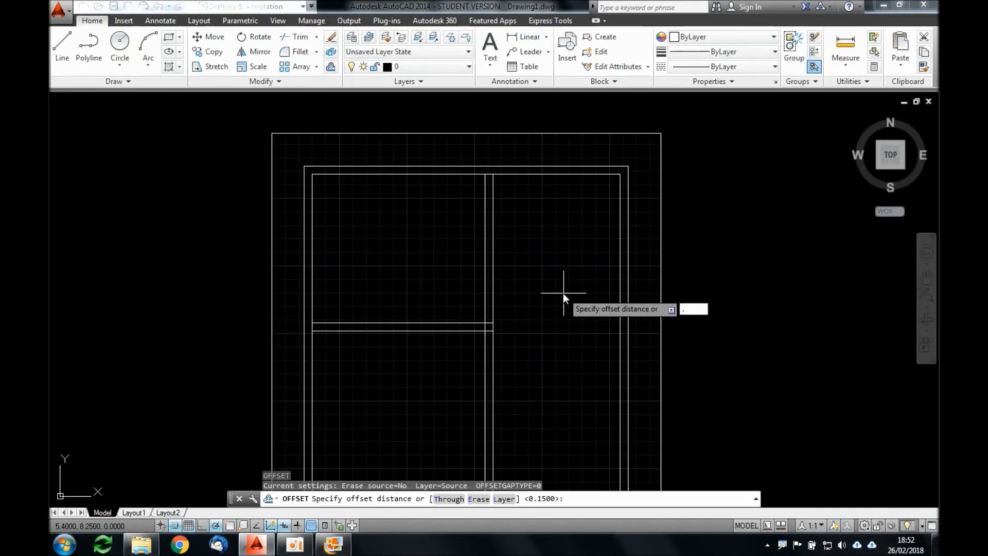
type("3.95")
key("Return")
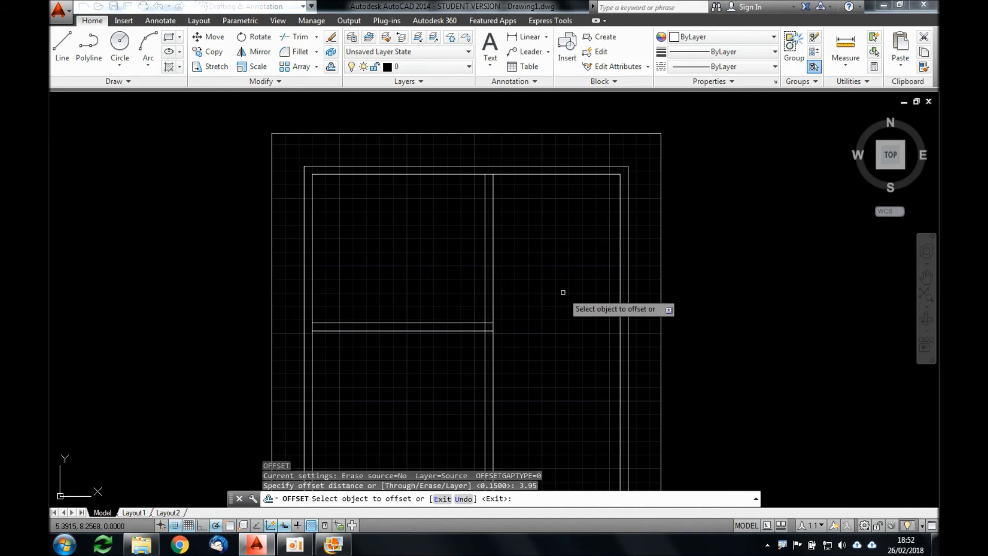
left_click(554, 175)
left_click(553, 293)
key("Return")
key("Return")
Step: Offset the right bedroom's new bottom wall line 0.15 downward to give the wall its thickness
type(".15")
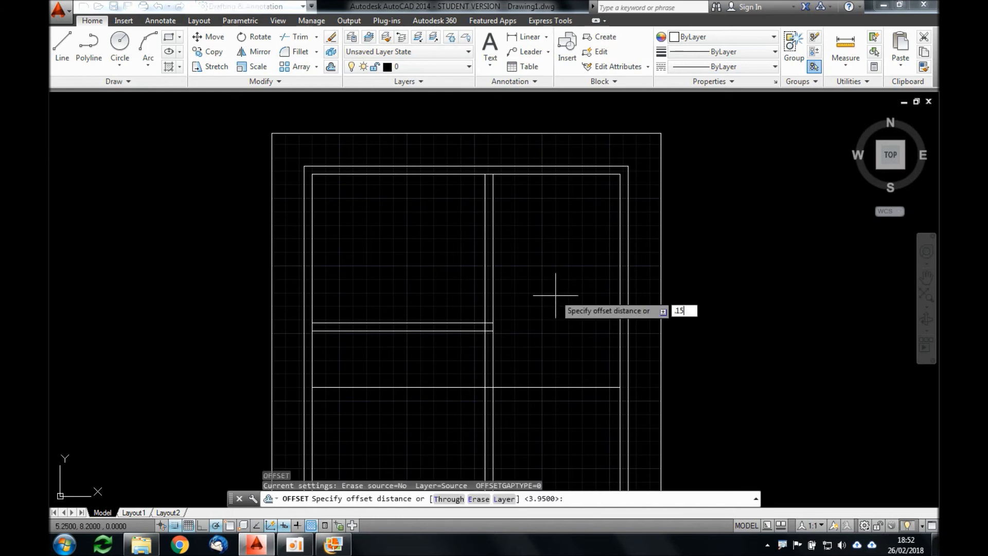
key("Return")
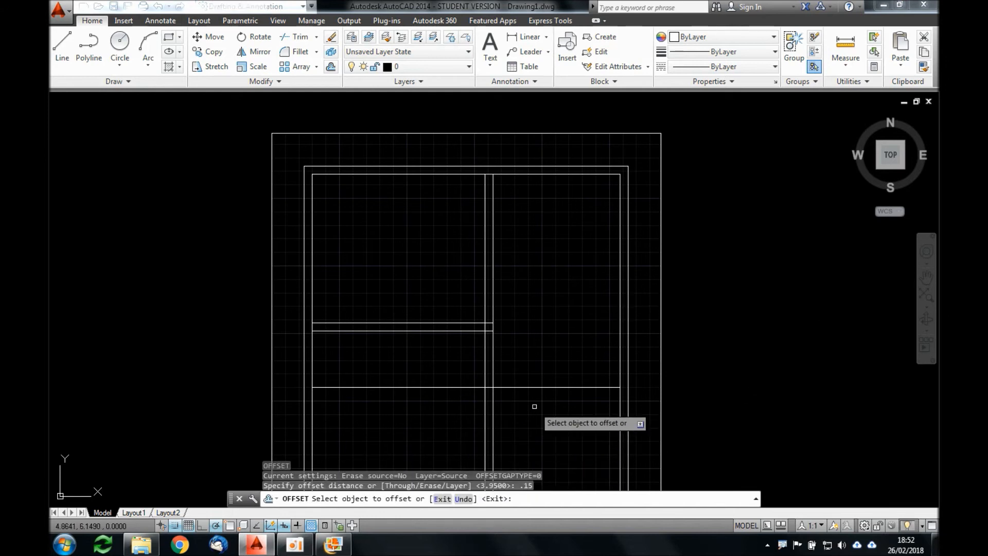
left_click(536, 387)
left_click(533, 422)
key("Return")
Step: Trim the right bedroom's two bottom wall lines to the left of the vertical partition
type("TR")
key("Return")
key("Return")
left_click(471, 364)
left_click(432, 397)
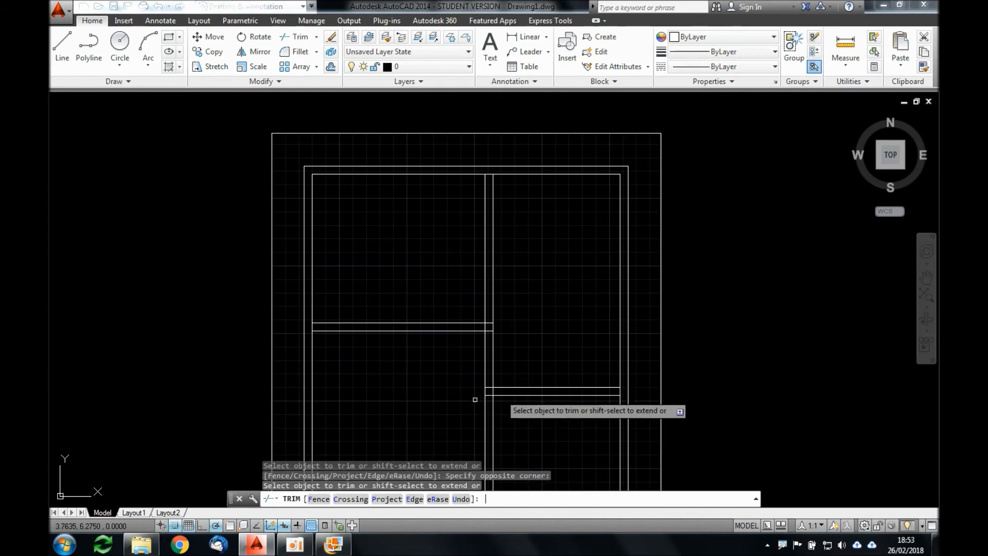
Step: Check the second right bedroom's depth in the floor plan image and offset the lower line of the wall above it 2.25 downward
middle_click_drag(574, 415, 558, 364)
scroll(551, 384, "down", 4)
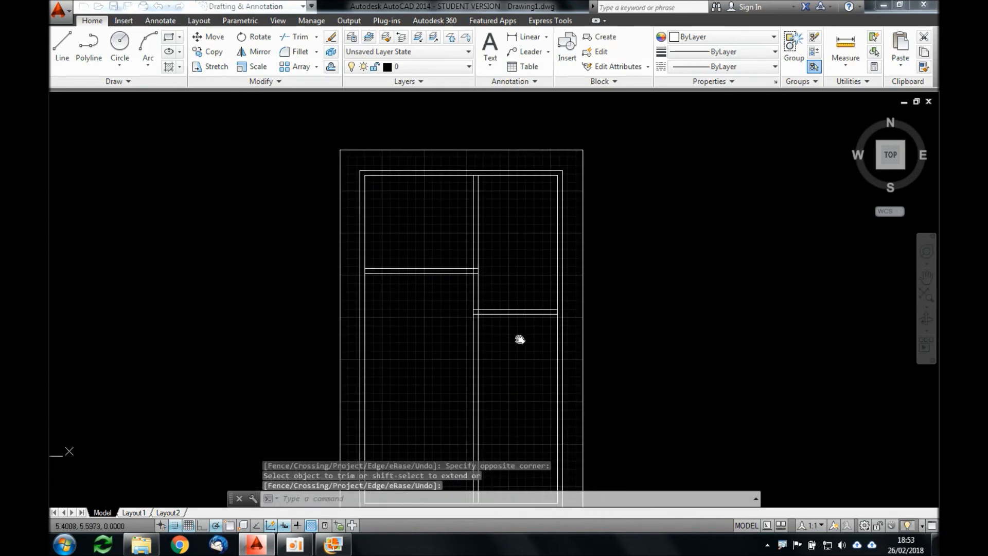
key("alt+Tab")
left_click_drag(566, 380, 576, 152)
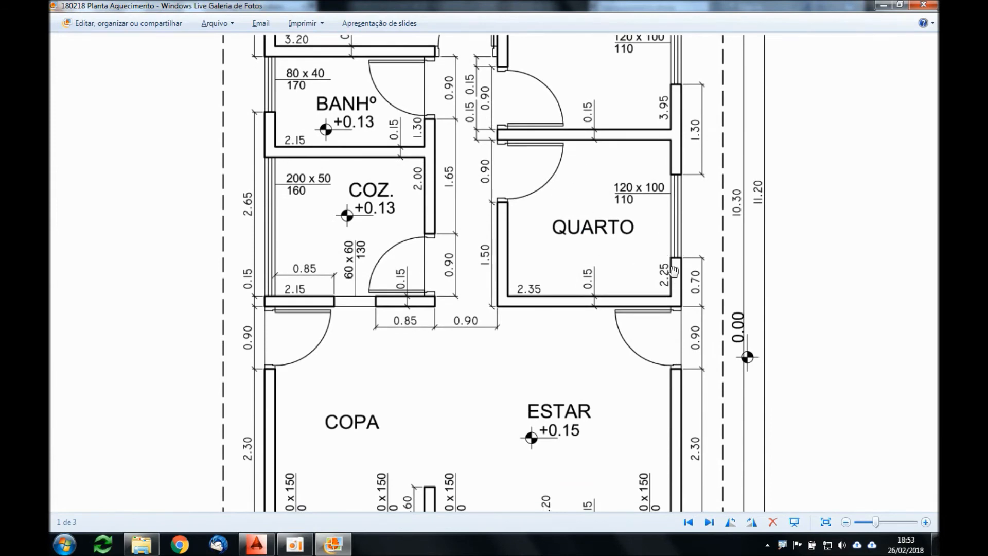
key("alt+Tab")
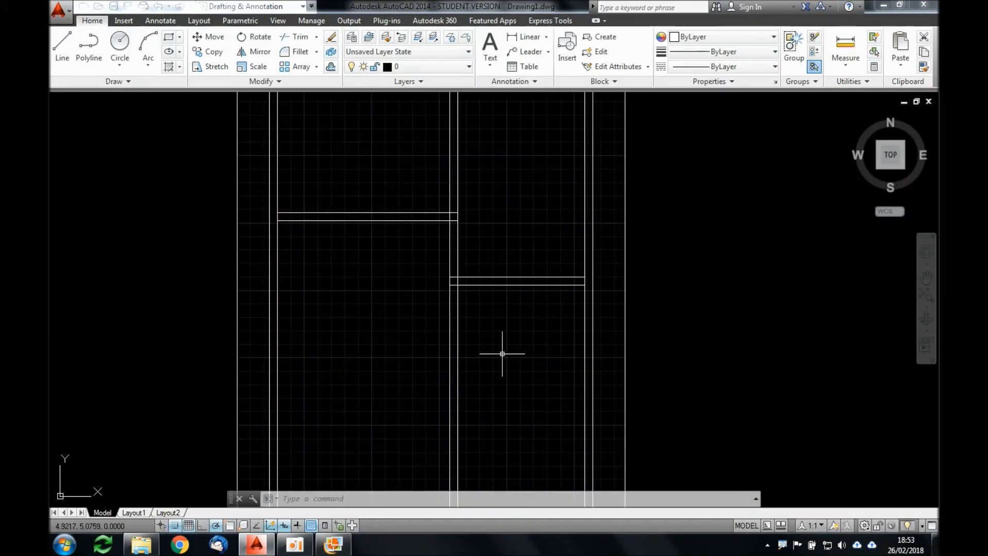
type("o")
key("Return")
type("2.25")
key("Return")
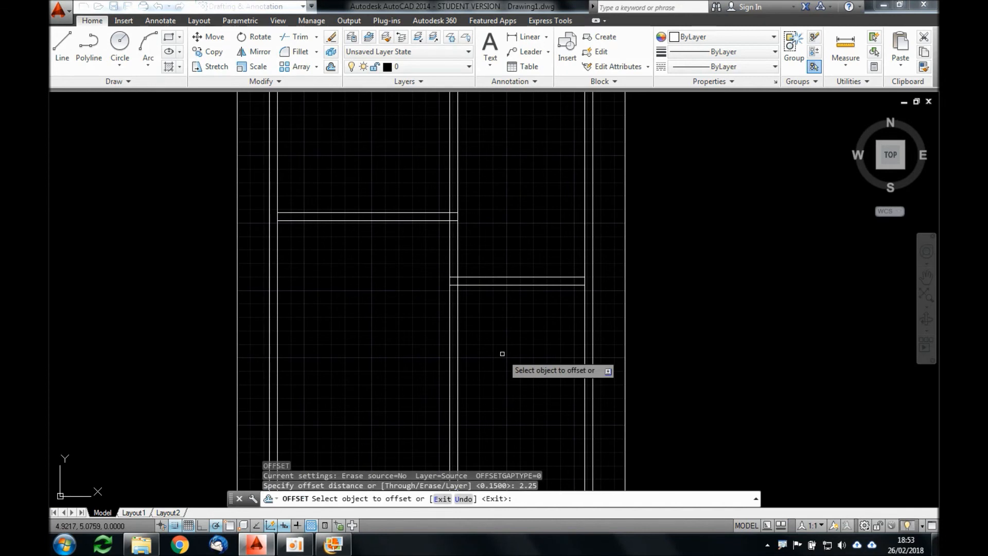
left_click(497, 285)
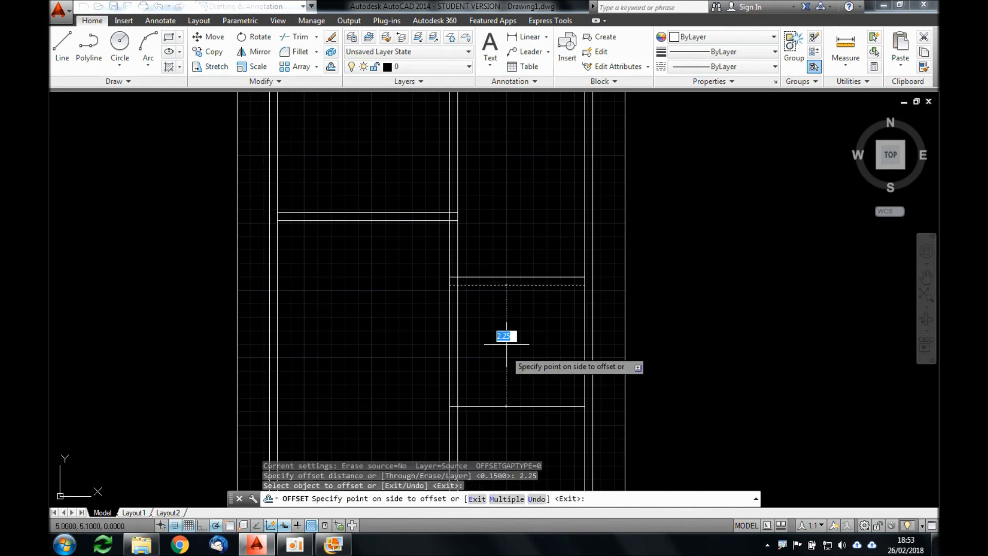
left_click(513, 360)
key("Return")
key("Return")
Step: Offset the second right bedroom's bottom wall line 0.15 downward
type(".15")
key("Return")
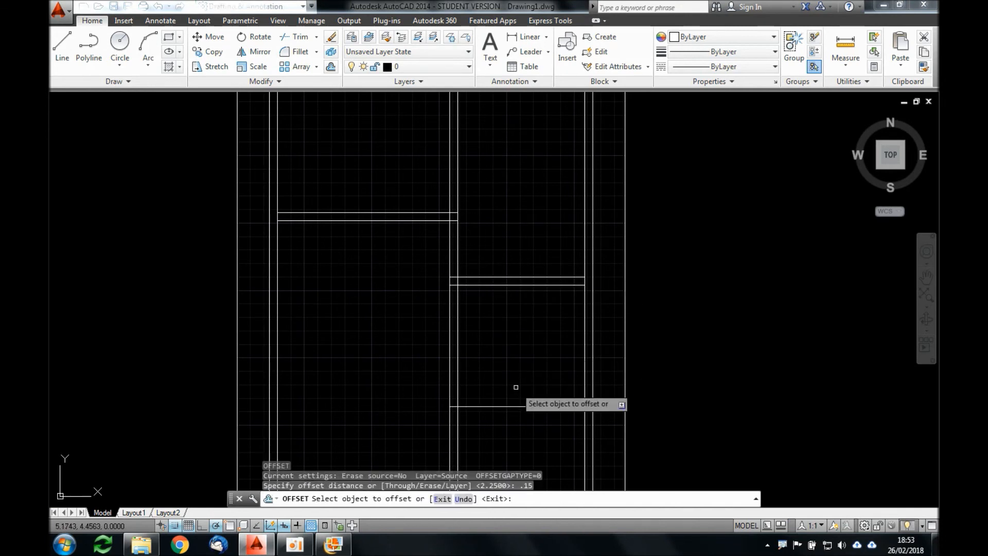
left_click(522, 406)
left_click(524, 426)
scroll(518, 380, "down", 2)
middle_click_drag(518, 369, 523, 316)
key("Escape")
Step: Trim the vertical partition's two lines below the second right bedroom's bottom wall
type("tr")
key("Return")
key("Return")
left_click_drag(506, 353, 453, 394)
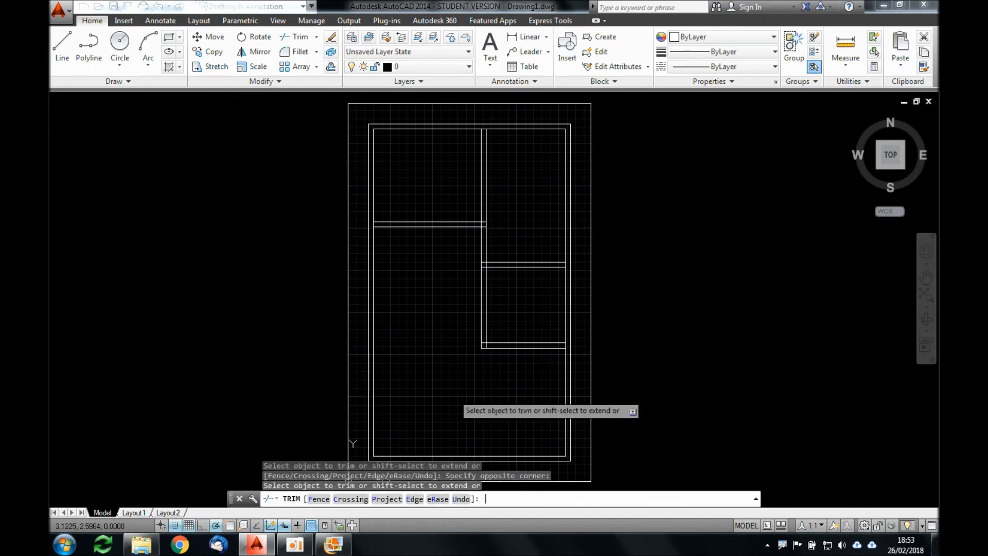
key("Return")
Step: Extend the second right bedroom's two bottom wall lines to the house's left wall and return to the floor plan image
scroll(406, 348, "up", 2)
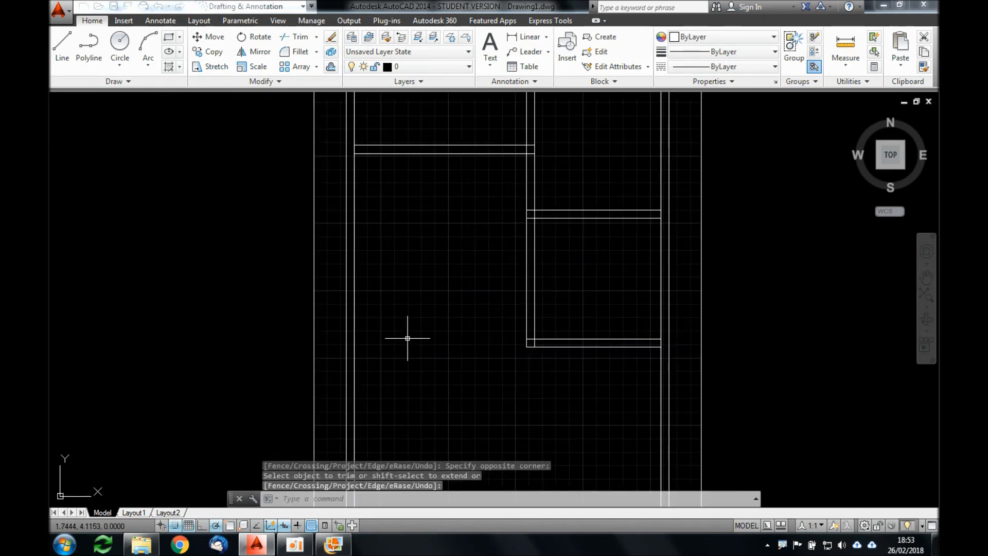
type("EX")
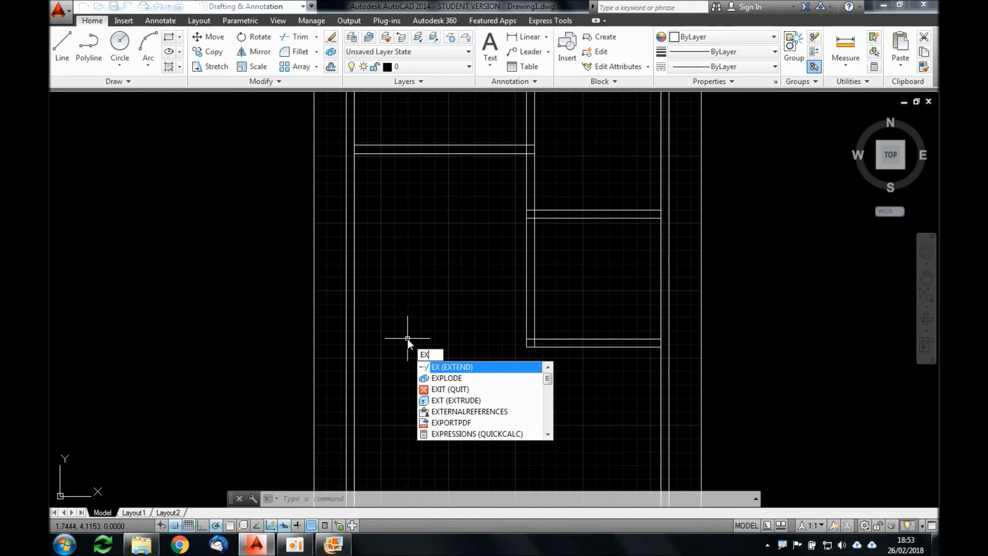
key("Return")
key("Return")
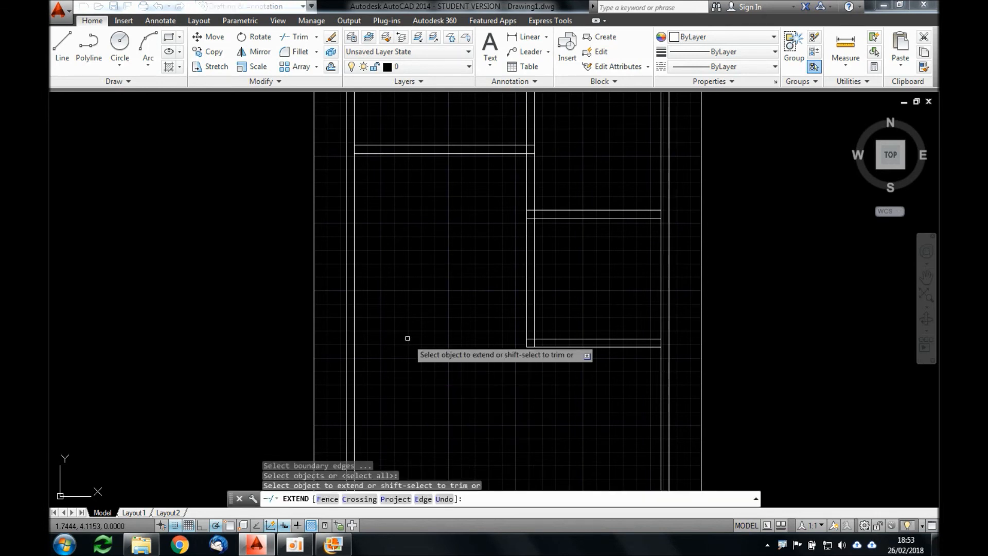
left_click(552, 325)
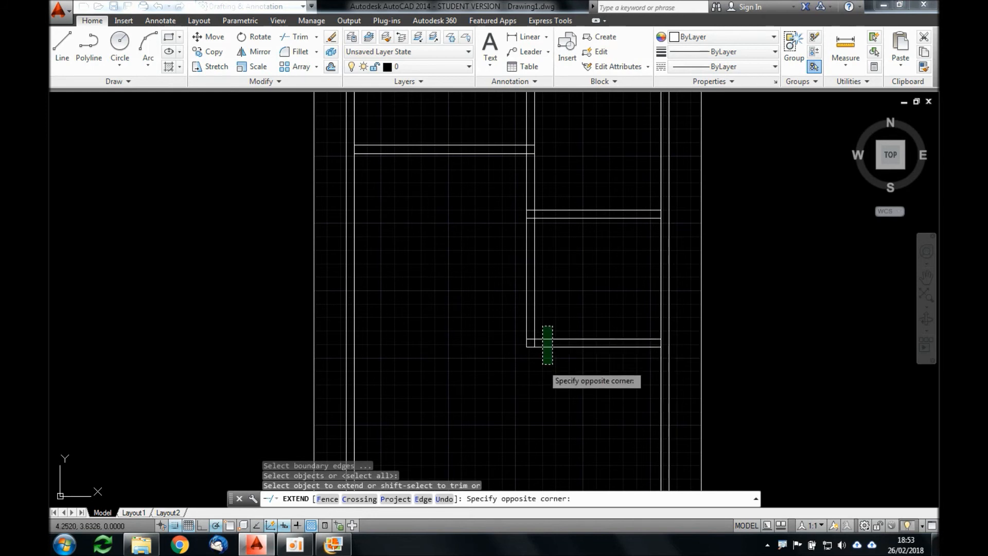
left_click(542, 364)
key("Return")
key("alt+Tab")
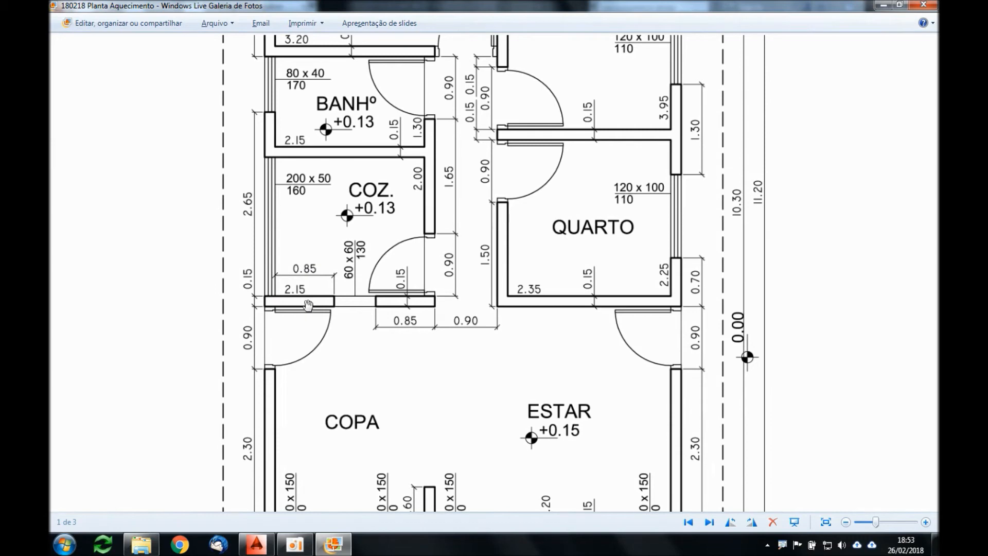
Step: Offset the house's left wall inner line 2.15 to the right to start the bathroom and kitchen's right wall
key("alt+Tab")
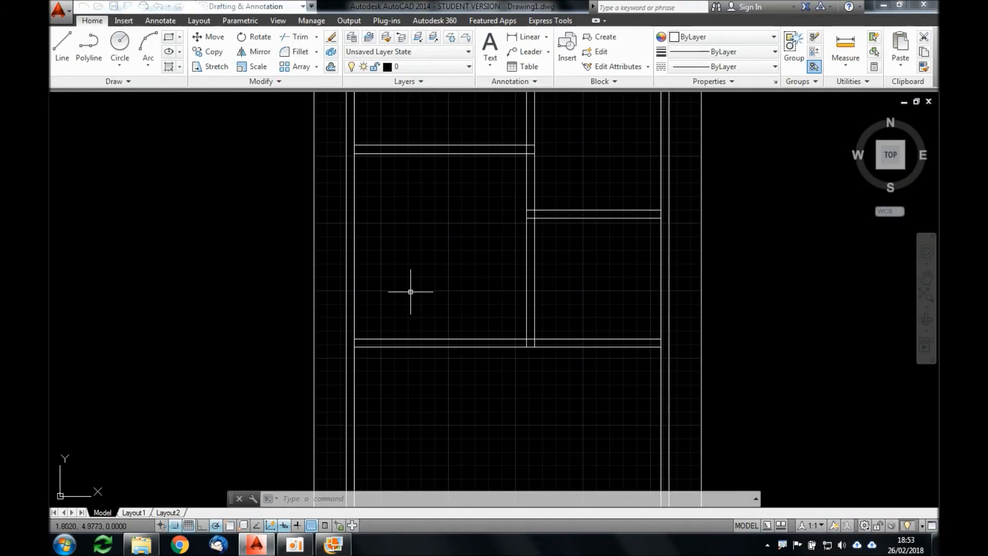
type("o")
key("Return")
type("2.15")
key("Return")
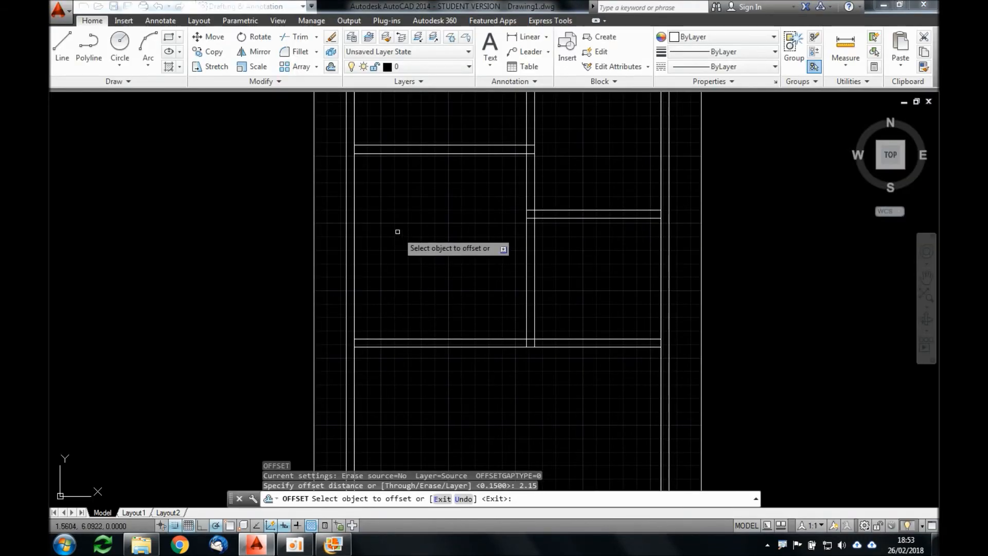
left_click(354, 267)
left_click(441, 280)
key("Return")
key("Return")
Step: Offset the new vertical line 0.15 to the right to form the wall's thickness
type(".15")
key("Return")
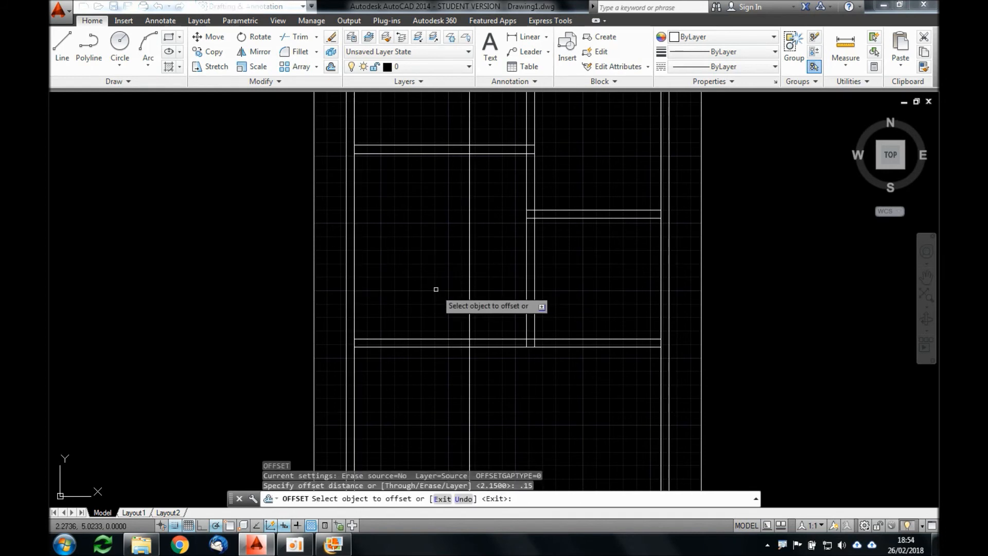
left_click(469, 282)
left_click(488, 282)
key("Return")
Step: Trim the new vertical wall's lines above the upper horizontal wall and below the kitchen's bottom wall
type("tr")
key("Return")
key("Return")
left_click(491, 125)
left_click(443, 113)
left_click(504, 363)
left_click(435, 398)
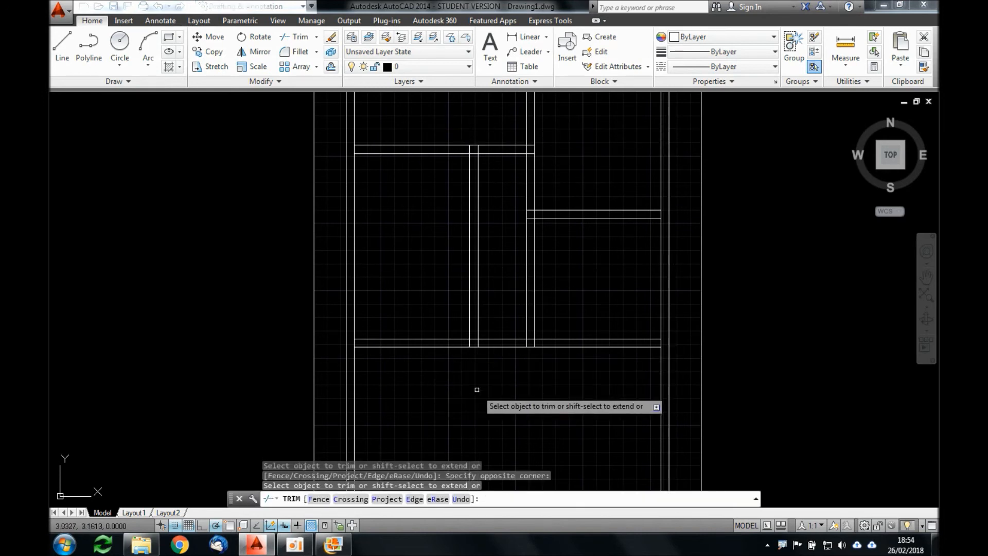
Step: Trim the bottom wall's two lines across the corridor between the kitchen and the second right bedroom
left_click(512, 365)
left_click(501, 316)
key("Return")
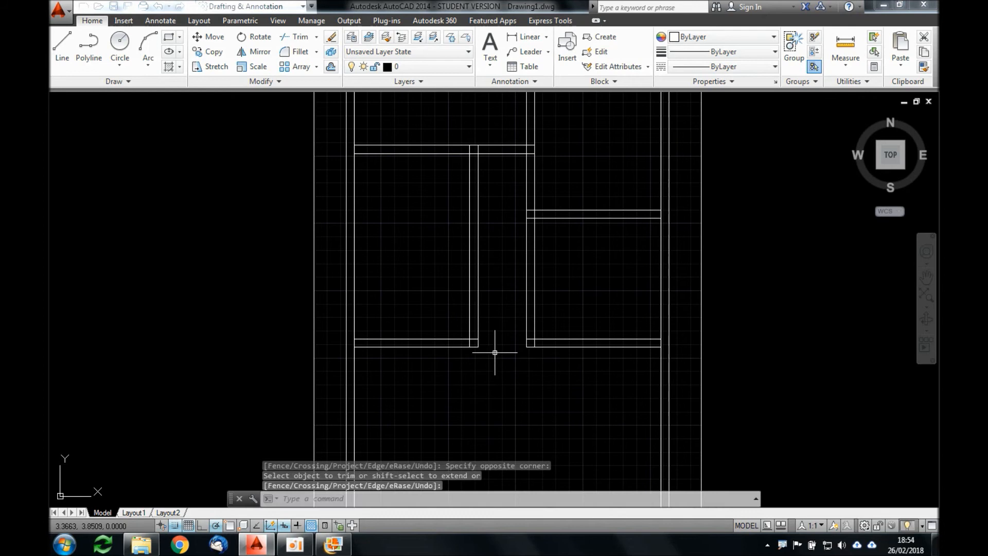
Step: Trim the house's left wall inner line between the two lines of the kitchen's bottom wall
scroll(495, 352, "down", 2)
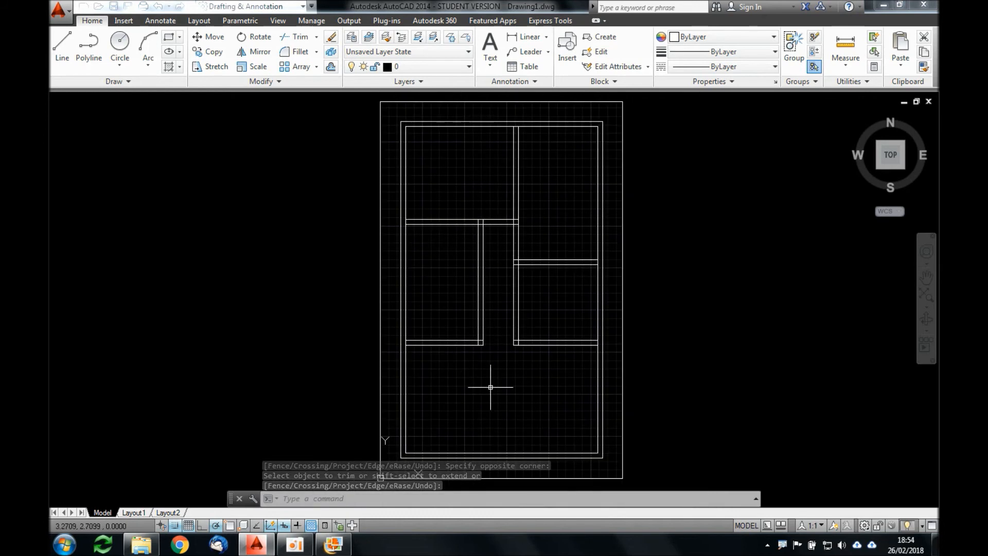
scroll(443, 356, "up", 2)
scroll(384, 331, "up", 3)
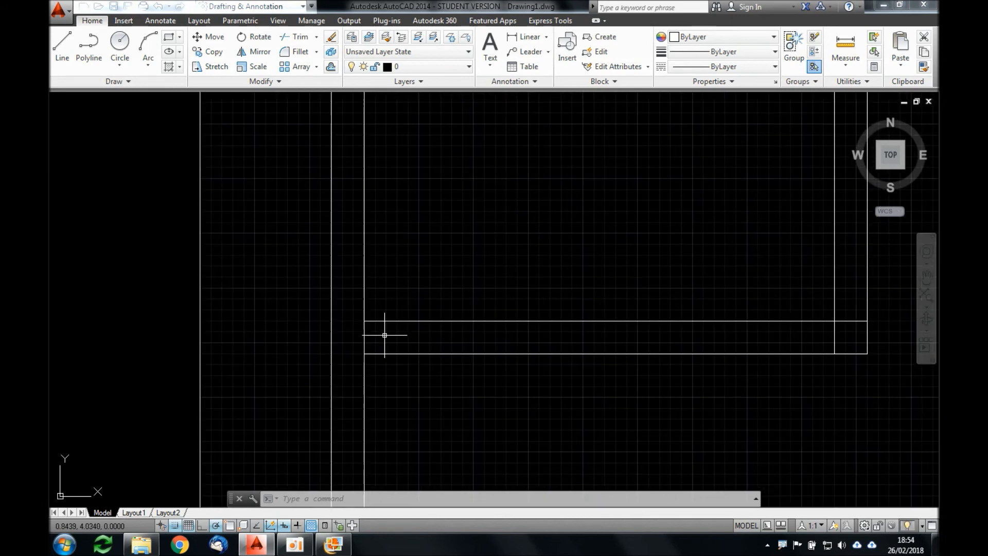
left_click(376, 333)
left_click(356, 343)
key("Return")
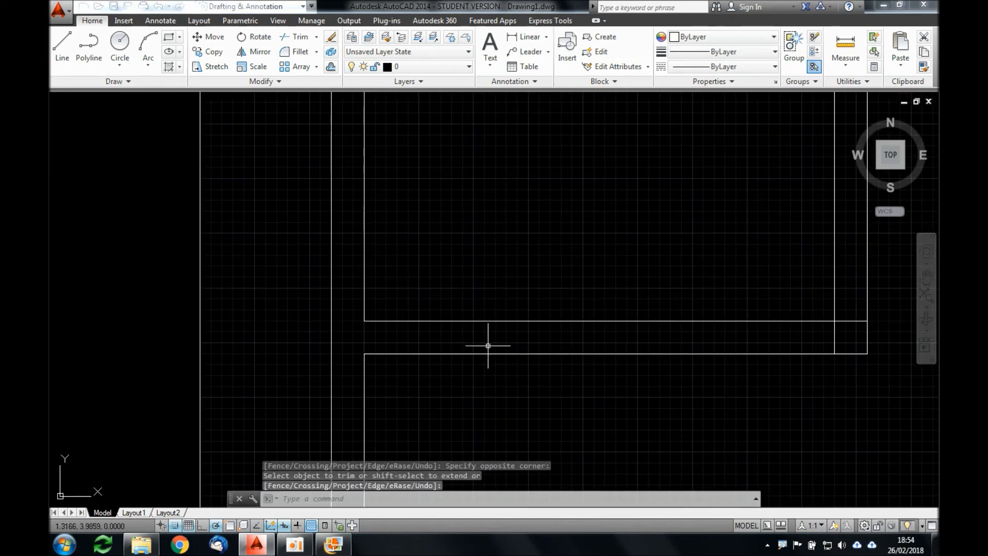
Step: Fillet the inner lines with radius 0 at the kitchen's lower right corner and the second right bedroom's lower left corner
scroll(488, 345, "down", 2)
middle_click_drag(534, 327, 376, 325)
type("FILLET")
key("Return")
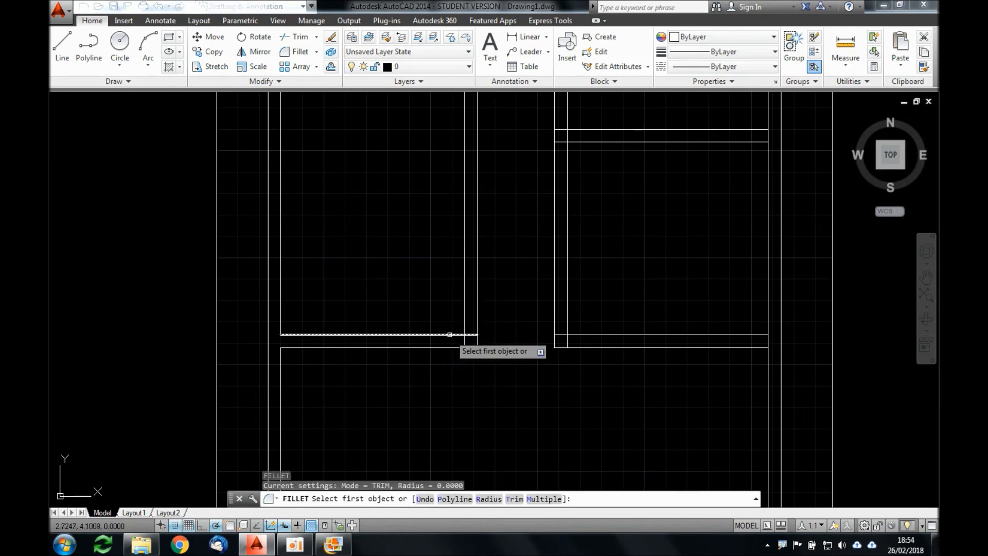
left_click(449, 334)
left_click(464, 320)
key("Return")
left_click(567, 320)
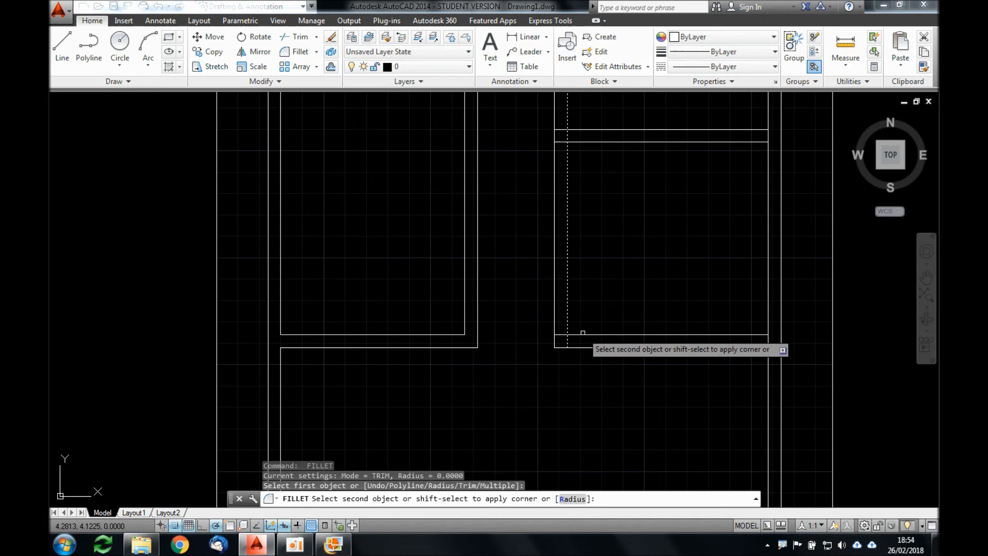
left_click(583, 334)
Step: Check the bathroom and kitchen door openings in the floor plan image and offset the lower line of the wall above the bathroom 0.9 downward
scroll(578, 335, "down", 4)
middle_click_drag(580, 258, 500, 294)
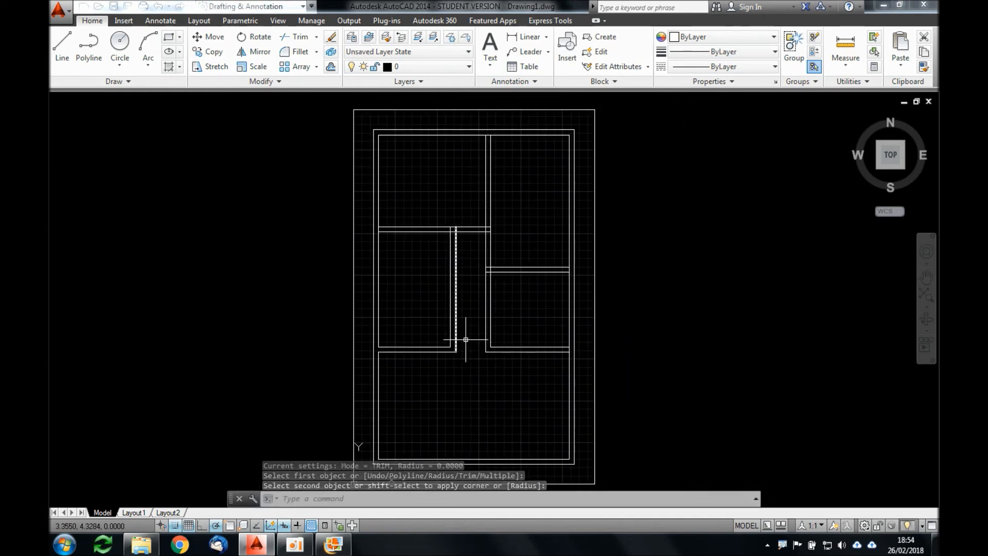
middle_click_drag(470, 329, 477, 305)
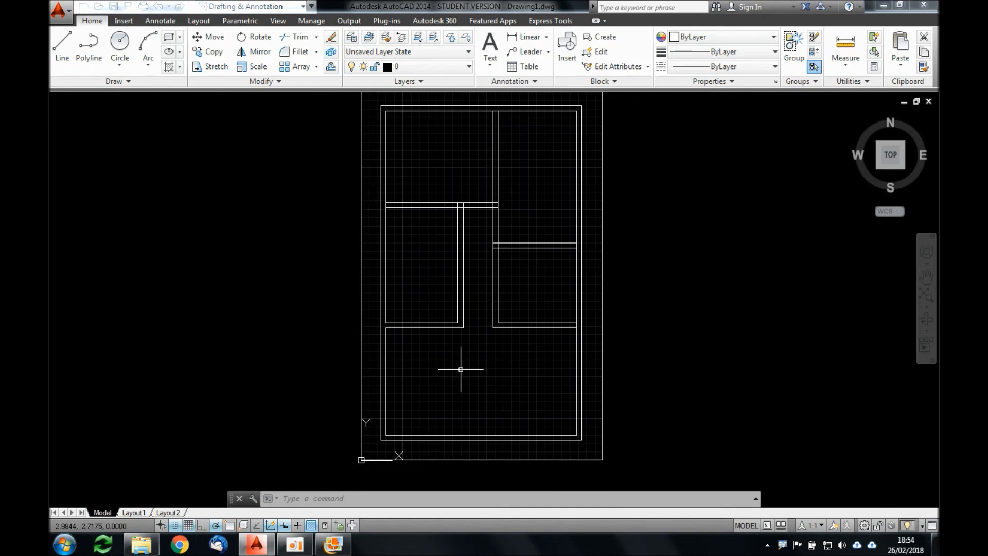
key("alt+Tab")
left_click_drag(430, 237, 449, 270)
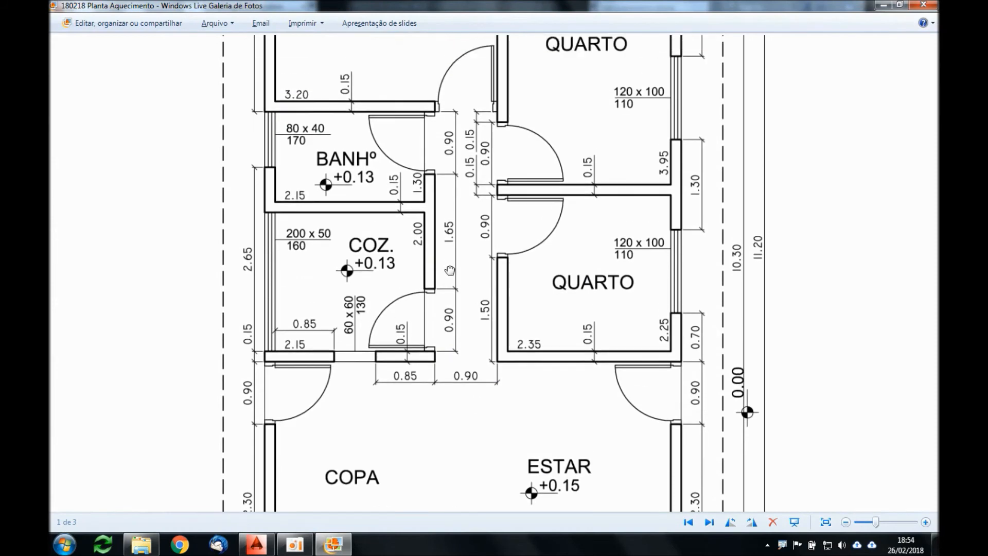
scroll(432, 147, "up", 1)
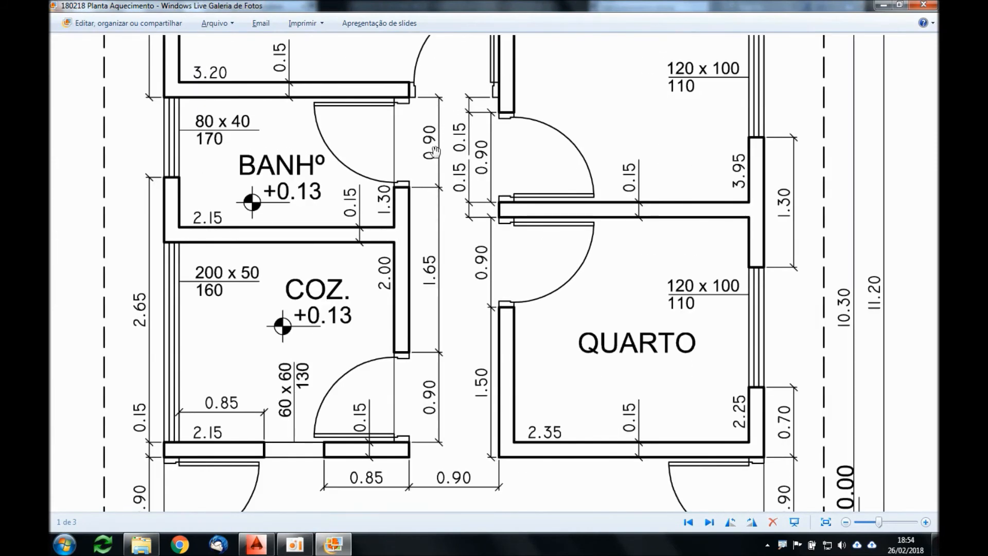
key("alt+Tab")
scroll(443, 220, "up", 3)
type("o")
key("Return")
type(".9")
key("Return")
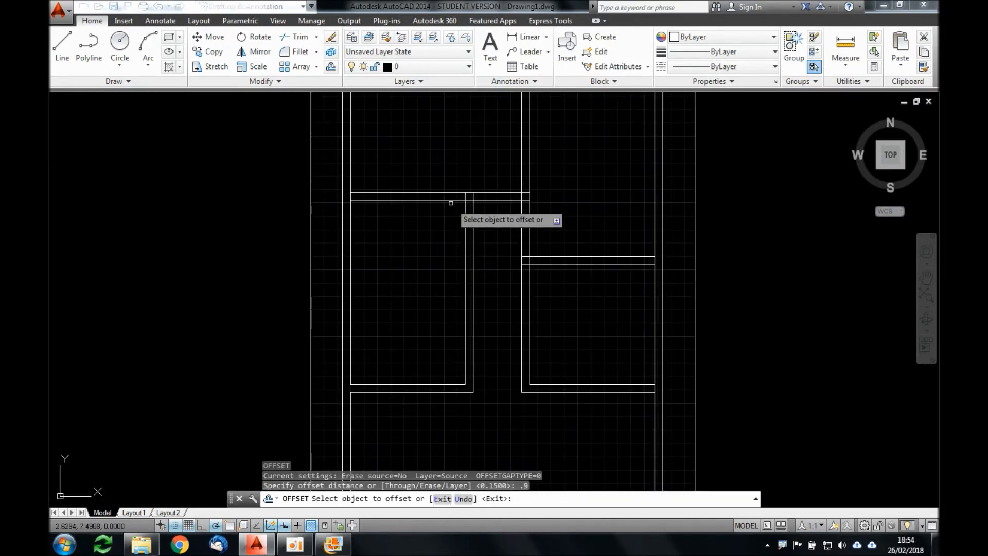
left_click(448, 200)
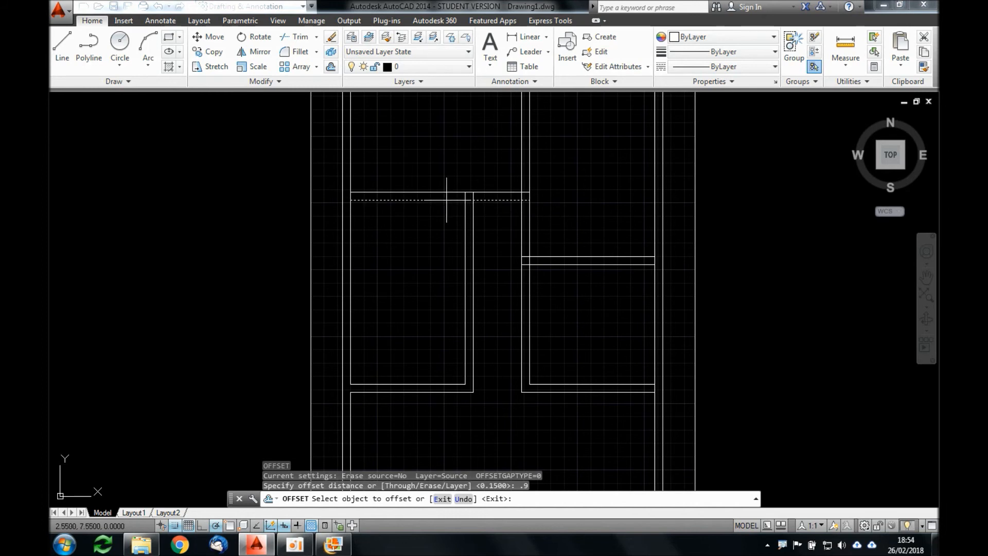
left_click(444, 236)
Step: Offset the upper line of the kitchen's bottom wall 0.9 upward to mark the kitchen door opening
left_click(444, 383)
left_click(453, 352)
key("Return")
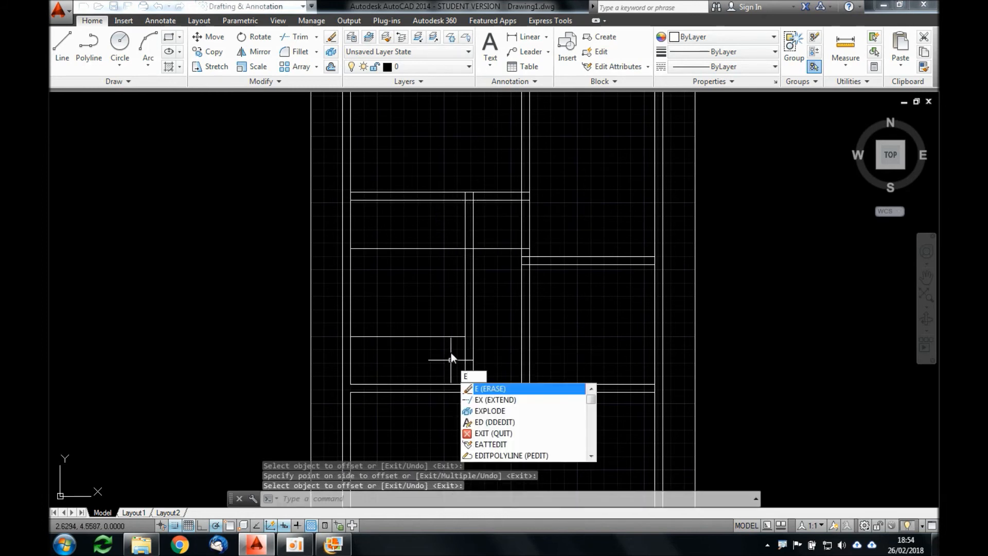
Step: Extend the kitchen door guide line and the bottom wall's upper line to the vertical wall's corridor-side face
type("x")
key("Return")
key("Return")
left_click(453, 344)
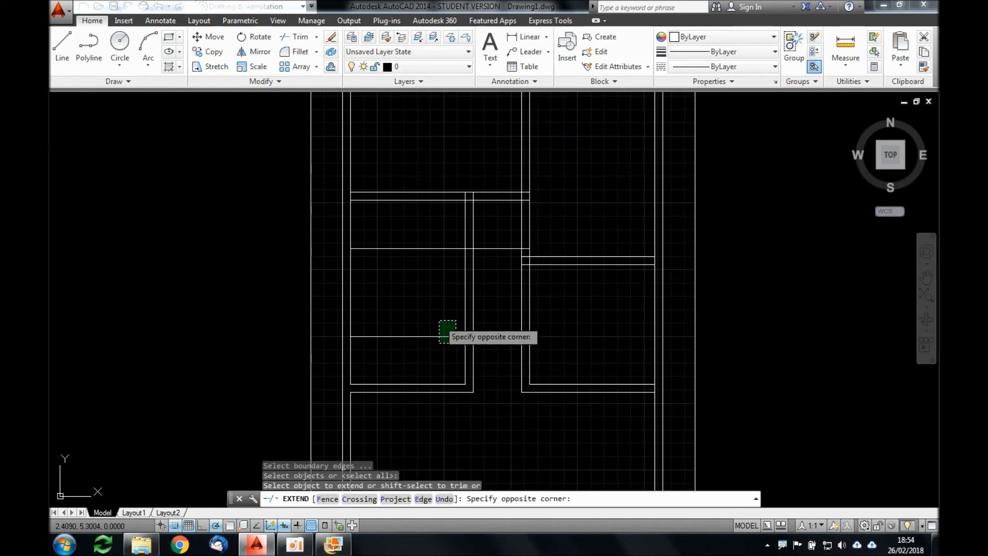
left_click(441, 321)
left_click(457, 383)
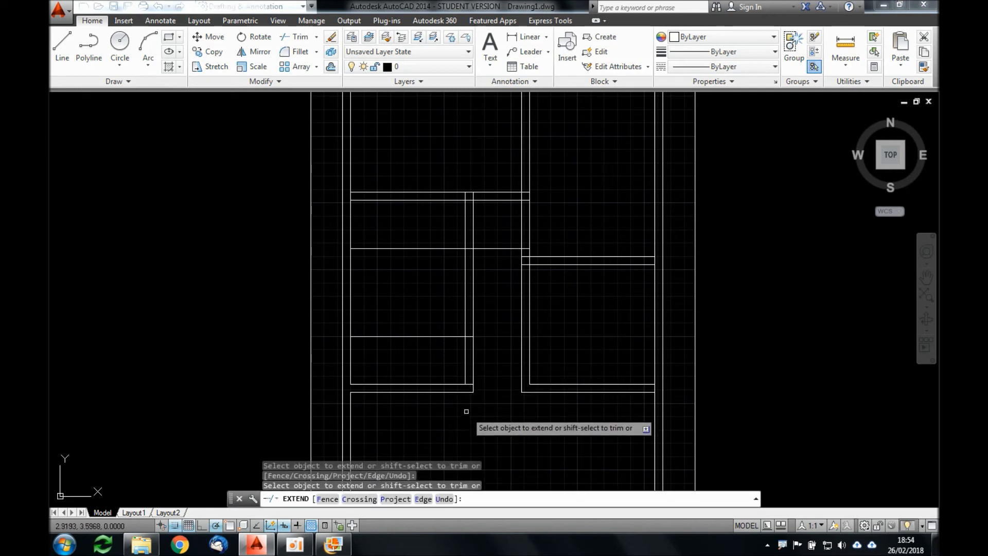
key("Return")
key("Return")
key("Return")
Step: Trim the vertical wall at the kitchen door opening and remove both door guide lines inside the rooms
left_click(484, 351)
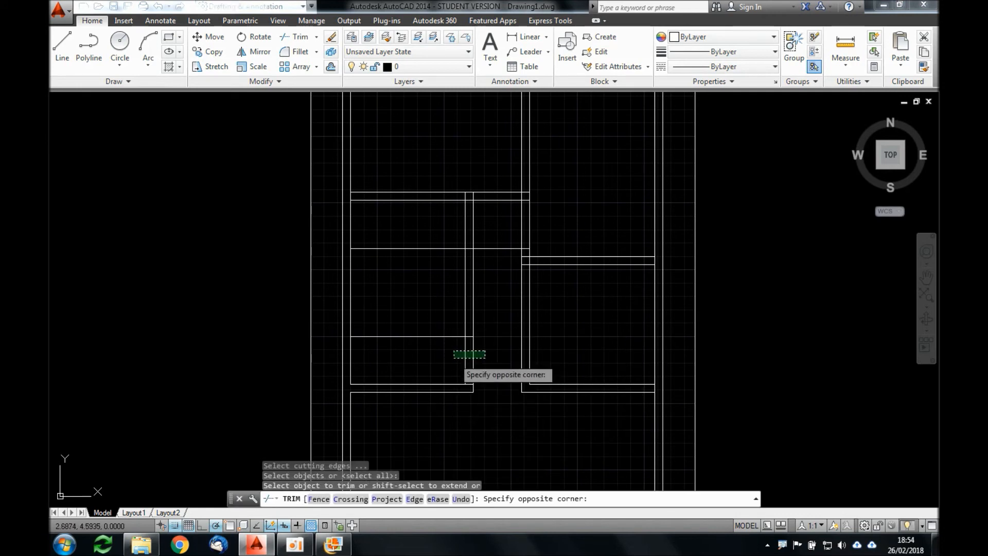
left_click(457, 356)
left_click(439, 350)
left_click(434, 307)
left_click(447, 234)
left_click(435, 268)
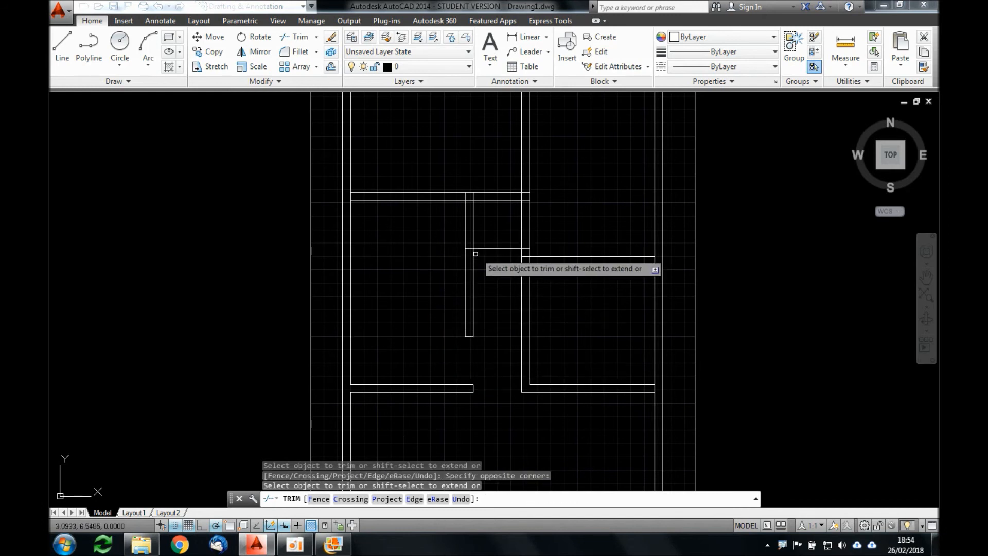
Step: Trim the vertical wall at the bathroom door opening and remove the guide line across the corridor
left_click(487, 211)
left_click(431, 234)
left_click(499, 263)
left_click(487, 230)
key("Return")
Step: Erase the leftover guide segment inside the central partition and the short line inside the wall above the bathroom
left_click(504, 237)
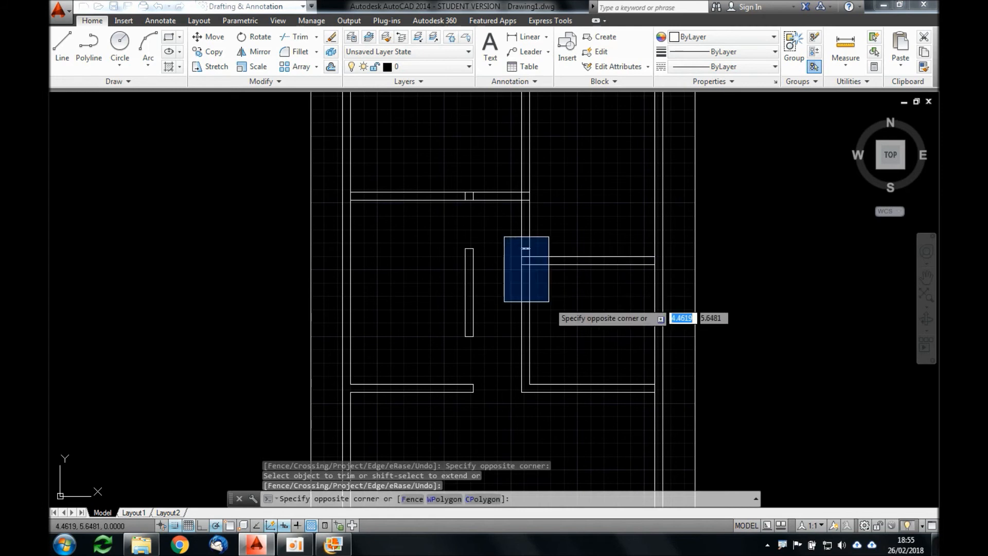
left_click(549, 301)
key("Delete")
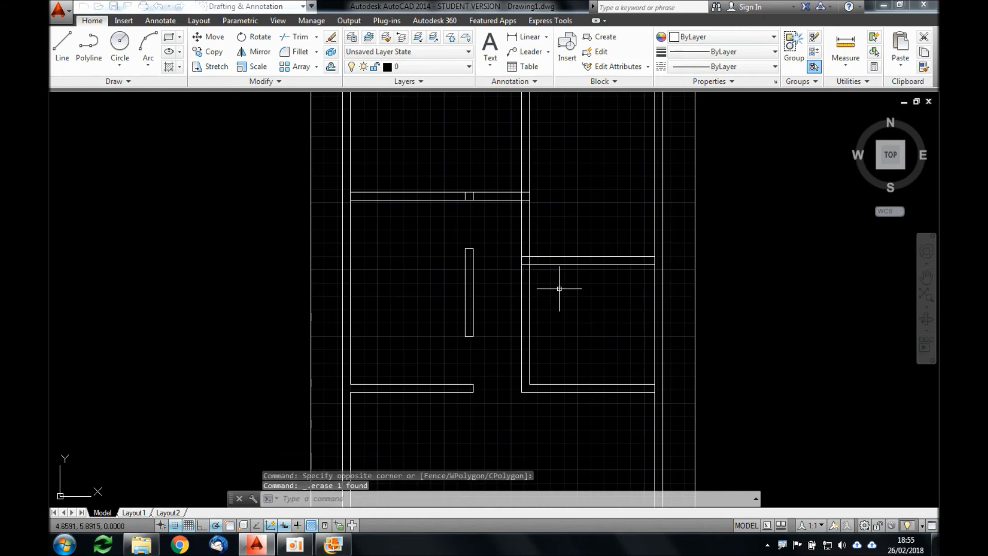
left_click(434, 155)
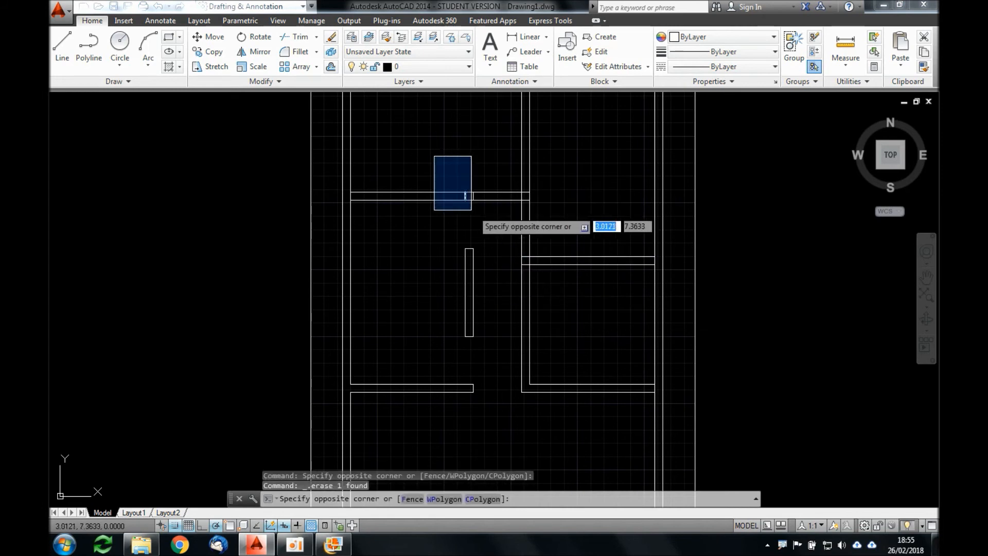
left_click(473, 212)
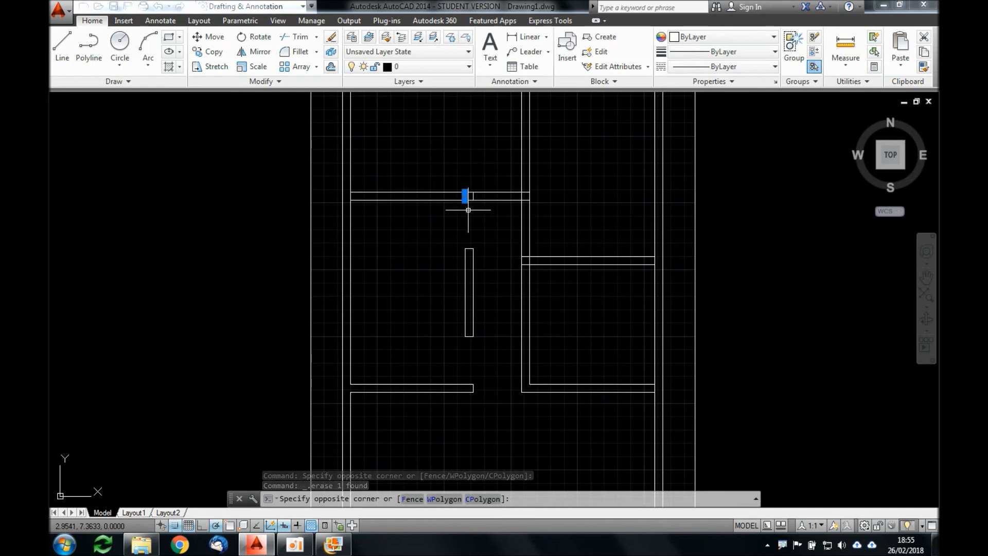
key("Delete")
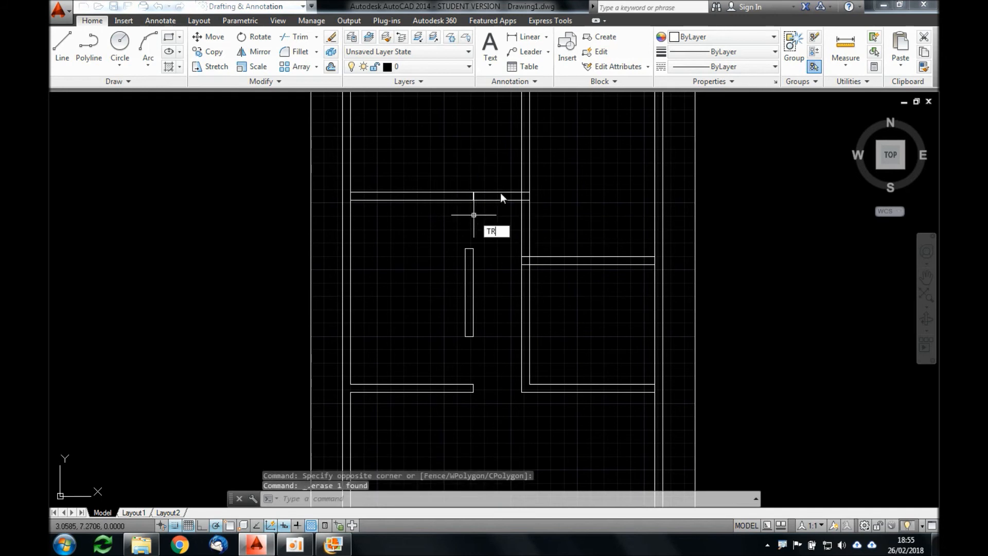
Step: Trim the horizontal wall's lines across the corridor and the central partition's lines between that wall and the bedroom dividing wall
key("Return")
key("Return")
left_click(504, 184)
left_click(496, 218)
left_click(540, 228)
left_click(505, 239)
key("Return")
Step: Check the right bedroom door in the floor plan image and offset the bedroom dividing wall's upper line 0.9 upward
key("alt+Tab")
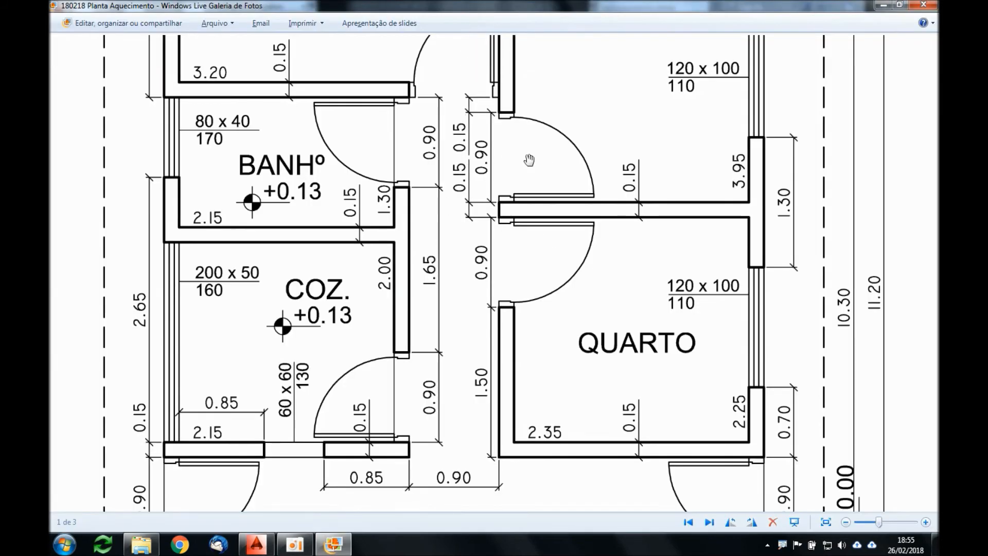
scroll(506, 171, "down", 3)
key("alt+Tab")
scroll(530, 242, "up", 2)
type("o")
key("Return")
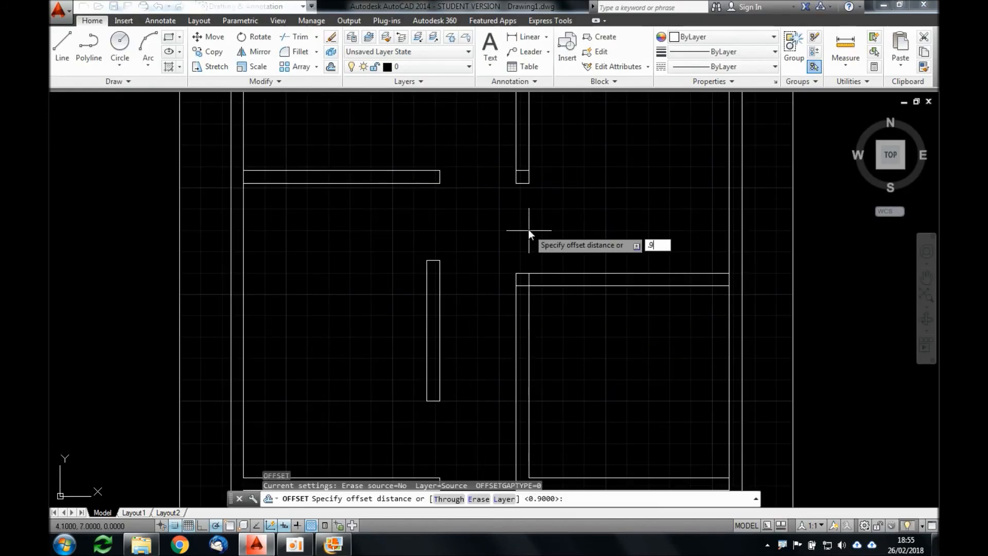
key("Return")
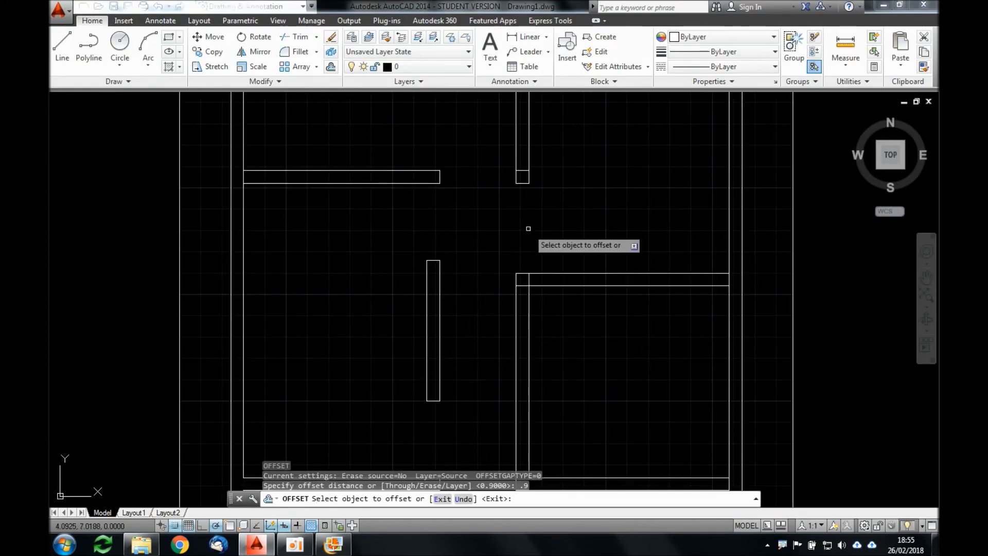
left_click(546, 275)
left_click(554, 211)
Step: Extend the upper central partition's two lines down to the bedroom door guide line
type("ex")
key("Return")
Step: Trim the bedroom door guide line to the right of the central partition
key("Return")
left_click(538, 143)
left_click(497, 161)
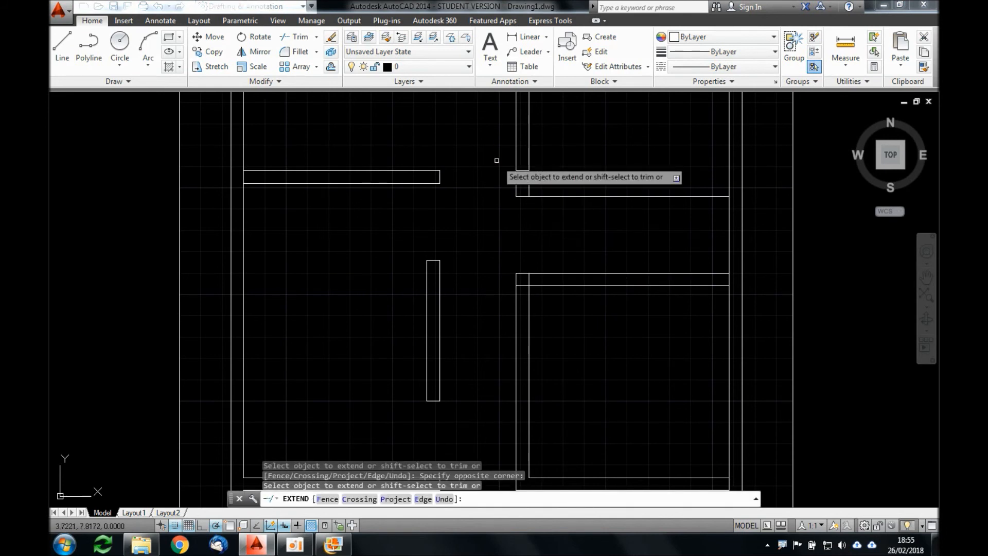
Step: Erase the two leftover short lines inside the lower end of the upper central partition
key("Return")
key("Return")
key("Return")
left_click(588, 172)
left_click(550, 200)
key("Return")
type("e")
key("Return")
left_click(497, 154)
left_click(545, 195)
Step: Fillet the inner lines at the second right bedroom's upper left corner with radius 0
scroll(545, 193, "down", 4)
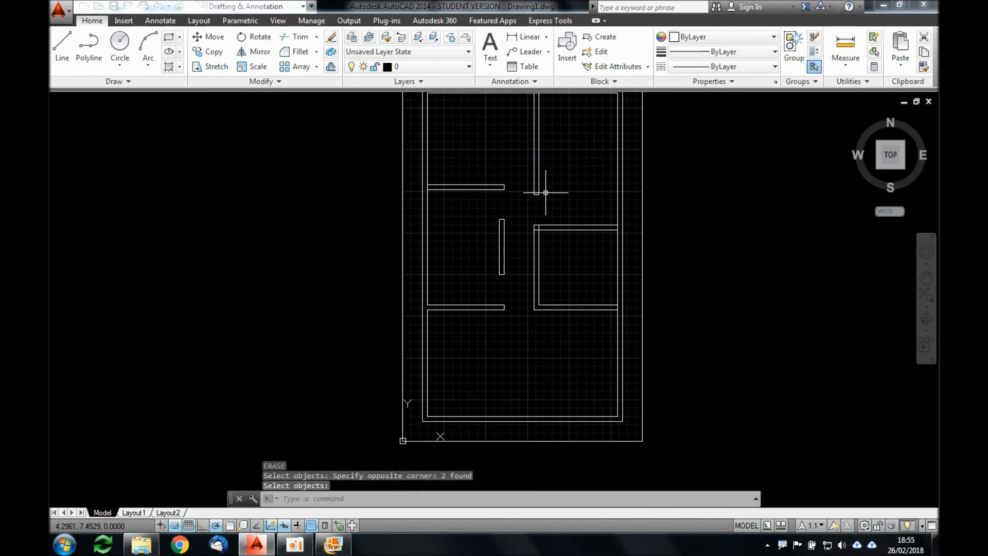
scroll(524, 218, "up", 3)
left_click(523, 215)
left_click(569, 262)
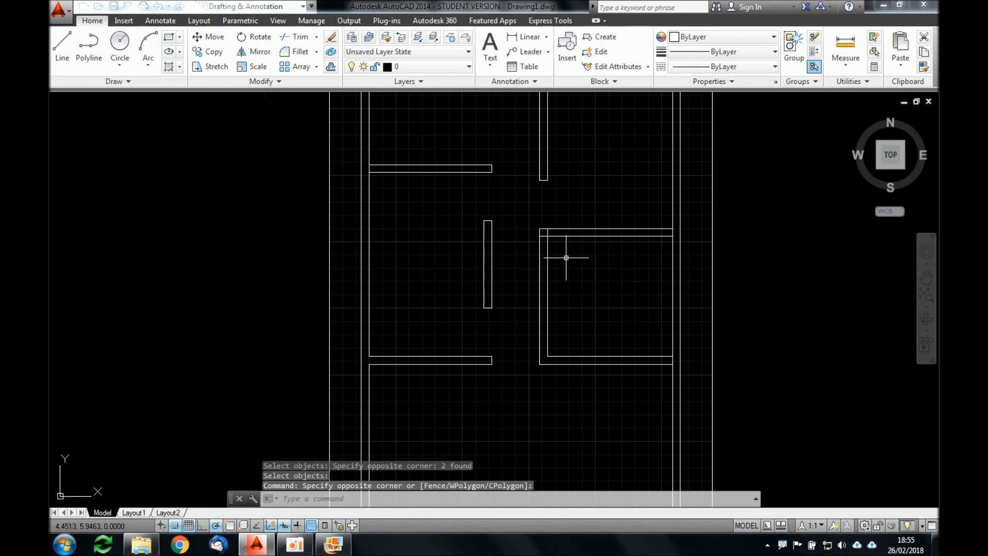
type("F")
key("Return")
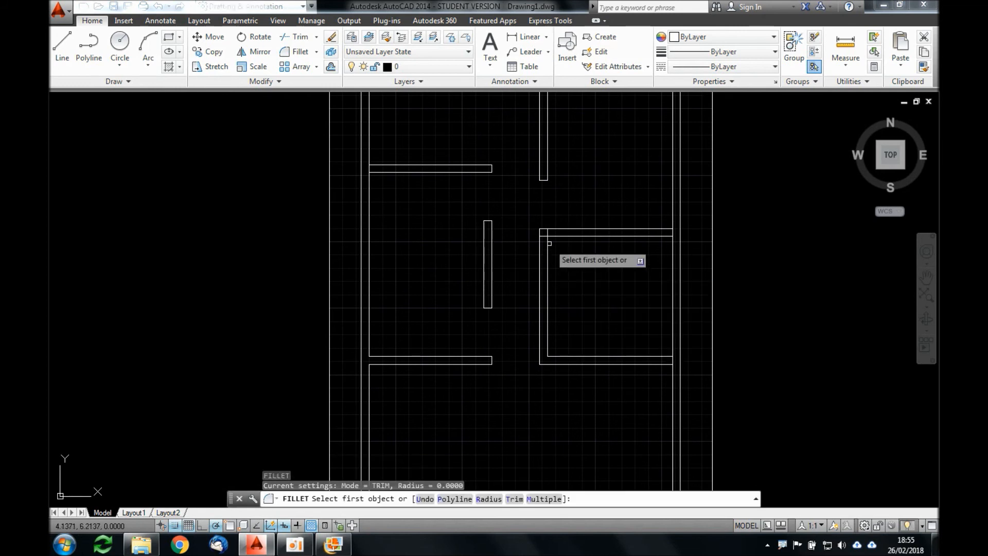
left_click(548, 243)
left_click(560, 236)
Step: Check the bathroom's depth in the floor plan image and return to the bathroom area of the drawing
key("alt+Tab")
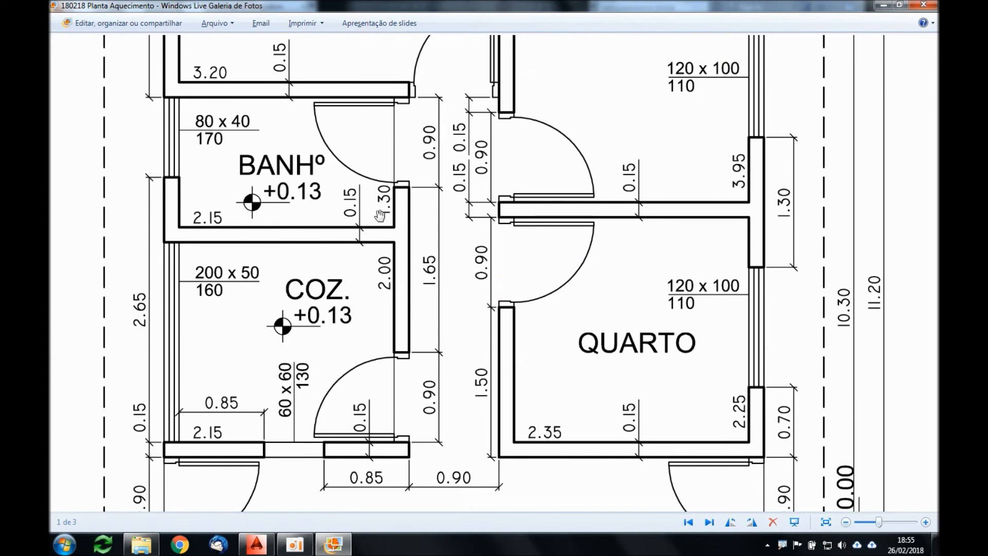
key("alt+Tab")
scroll(401, 235, "up", 2)
key("Escape")
key("Escape")
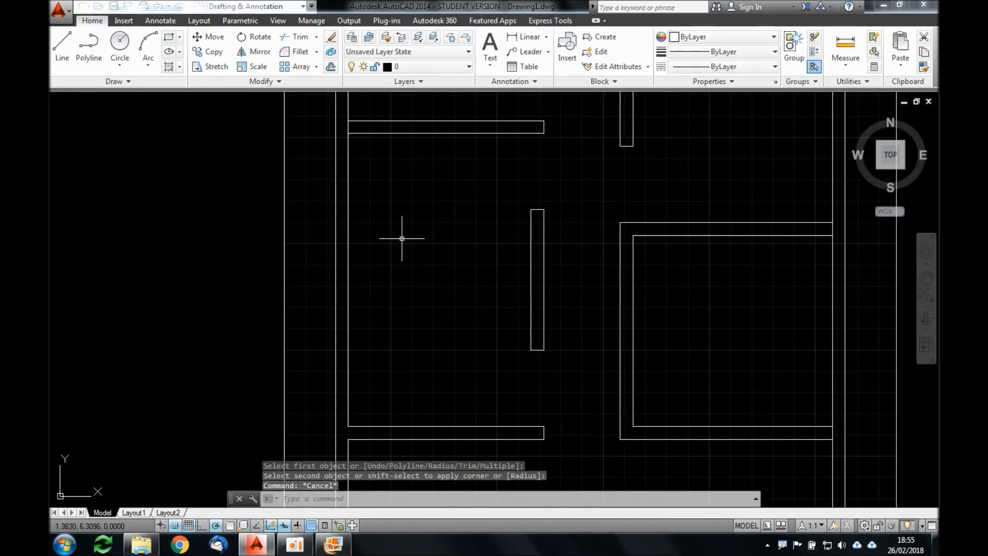
Step: Offset the lower line of the bathroom's upper wall 1.3 downward
type("o")
key("Return")
type("1.3")
key("Return")
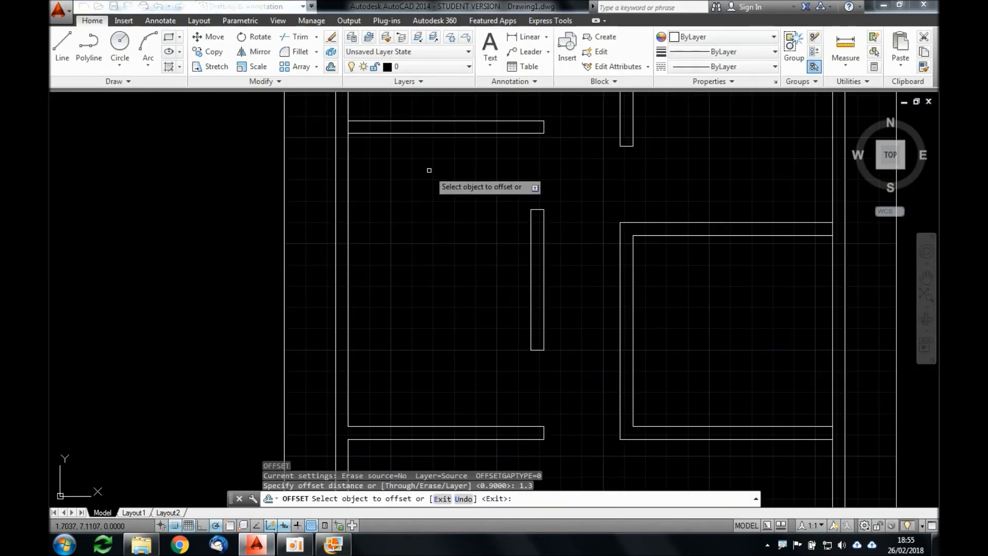
left_click(441, 132)
left_click(441, 228)
key("Return")
key("Return")
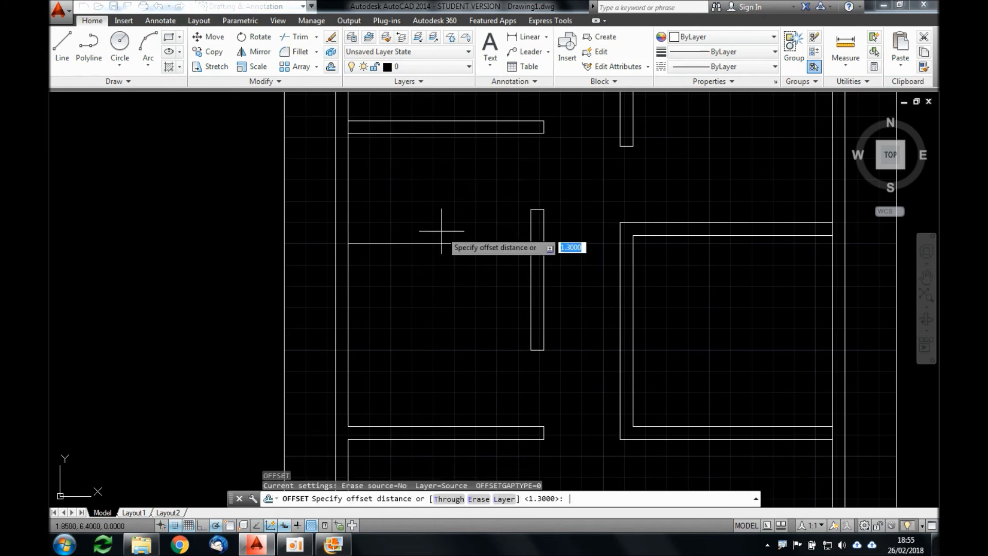
Step: Offset the bathroom's new lower line 0.15 downward to form the wall between bathroom and kitchen
type(".15")
key("Return")
left_click(471, 243)
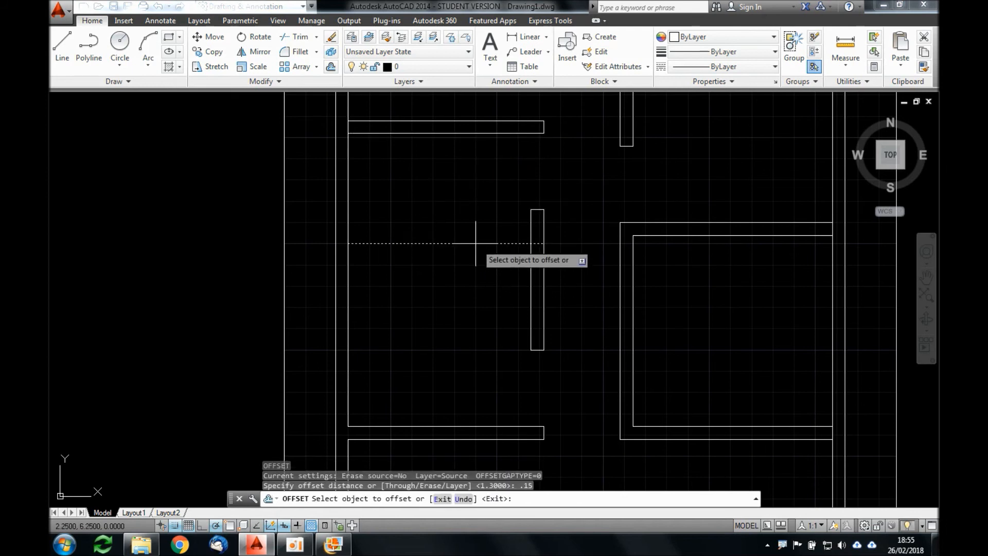
left_click(487, 265)
key("Return")
Step: Trim the upper exterior wall's inner line between the two lines of the upper central partition
scroll(500, 283, "down", 4)
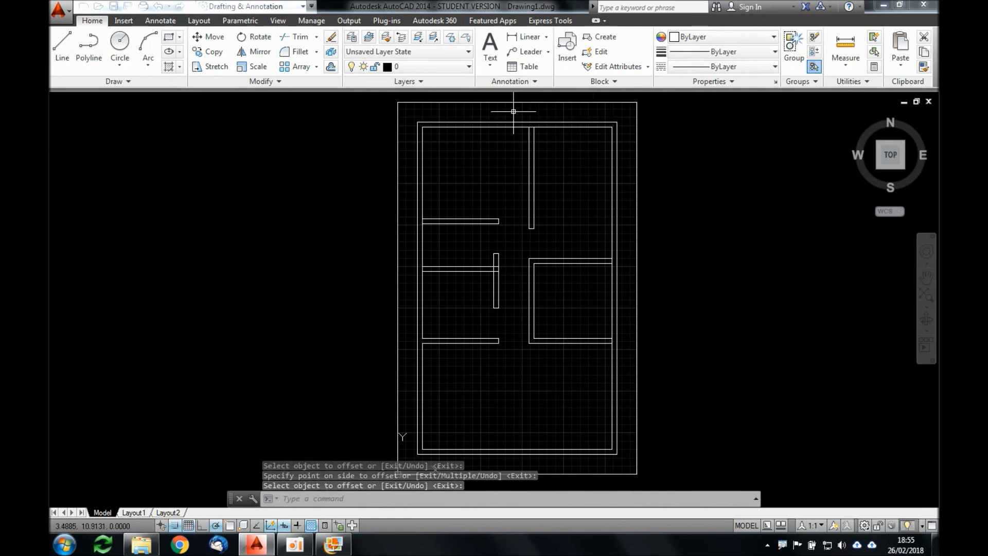
scroll(514, 108, "up", 5)
type("tr")
key("Return")
key("Return")
left_click(581, 174)
left_click(580, 180)
scroll(581, 177, "down", 4)
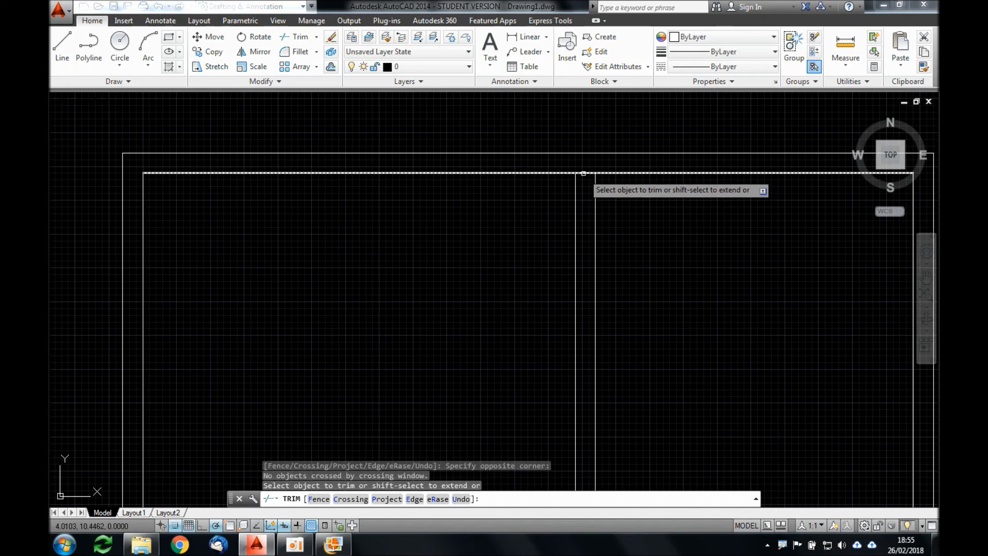
Step: Trim the overlapping lines where the bathroom-kitchen wall meets the short vertical partition and the exterior wall
scroll(540, 334, "up", 5)
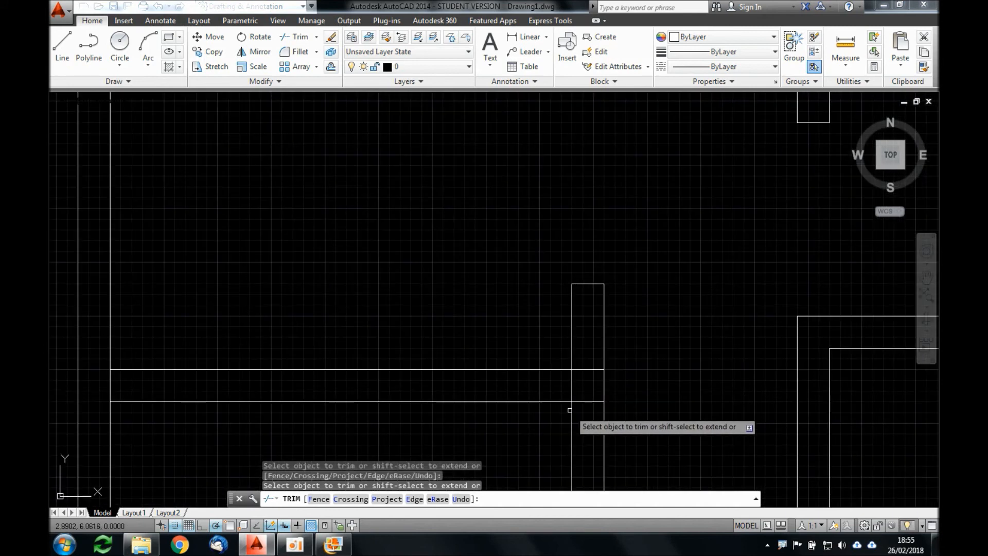
left_click(589, 415)
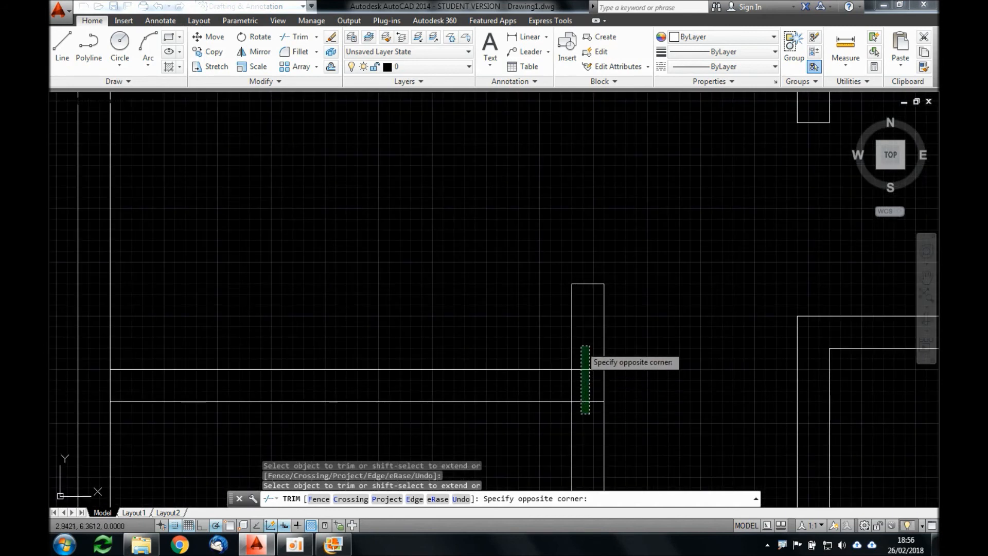
left_click(581, 345)
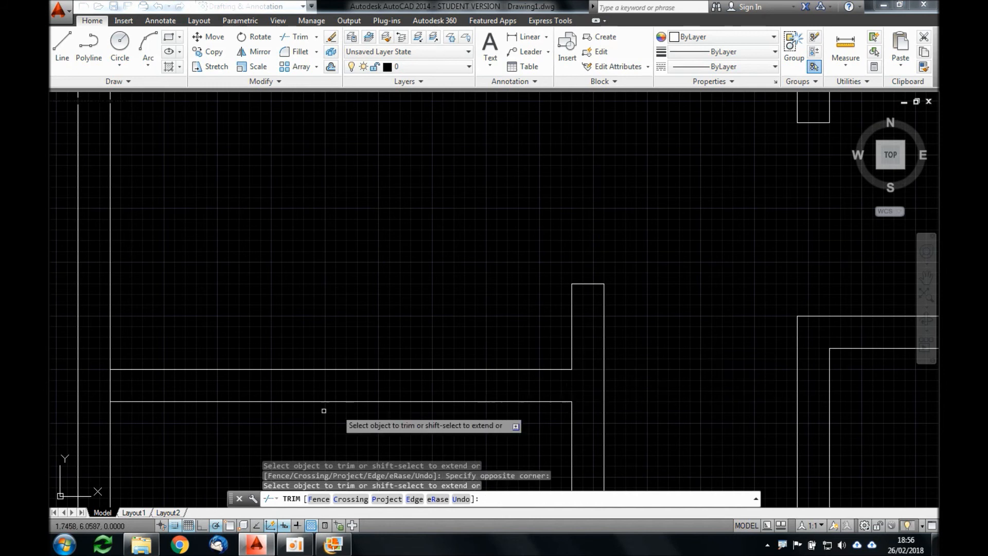
left_click(122, 380)
left_click(102, 392)
Step: Trim the exterior walls' inner lines at the remaining junctions with the interior walls and end the Trim command
scroll(273, 305, "down", 4)
scroll(437, 293, "down", 5)
scroll(388, 324, "up", 3)
scroll(481, 316, "up", 5)
scroll(500, 265, "down", 5)
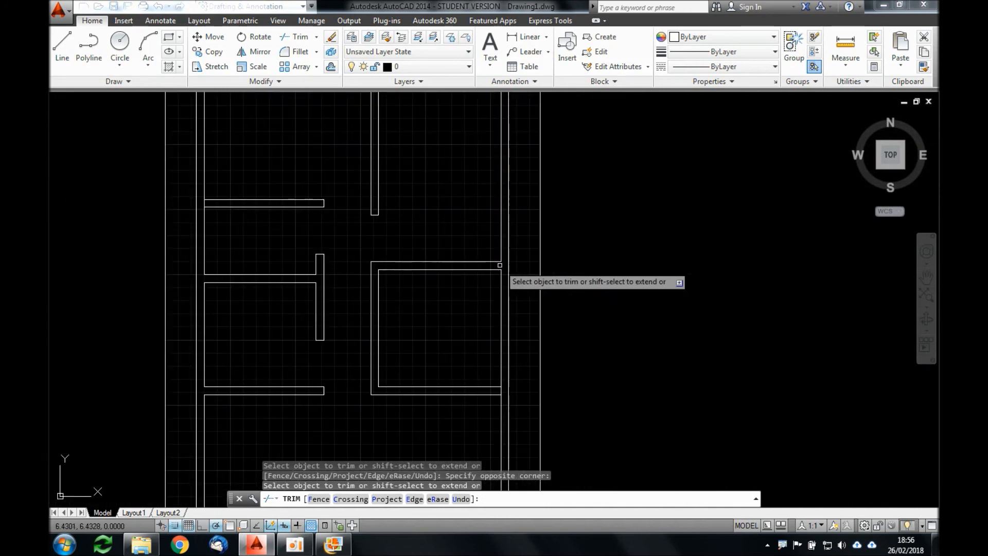
scroll(499, 374, "up", 5)
scroll(499, 374, "down", 3)
scroll(349, 293, "down", 2)
scroll(348, 294, "up", 3)
scroll(260, 232, "up", 4)
scroll(351, 236, "down", 6)
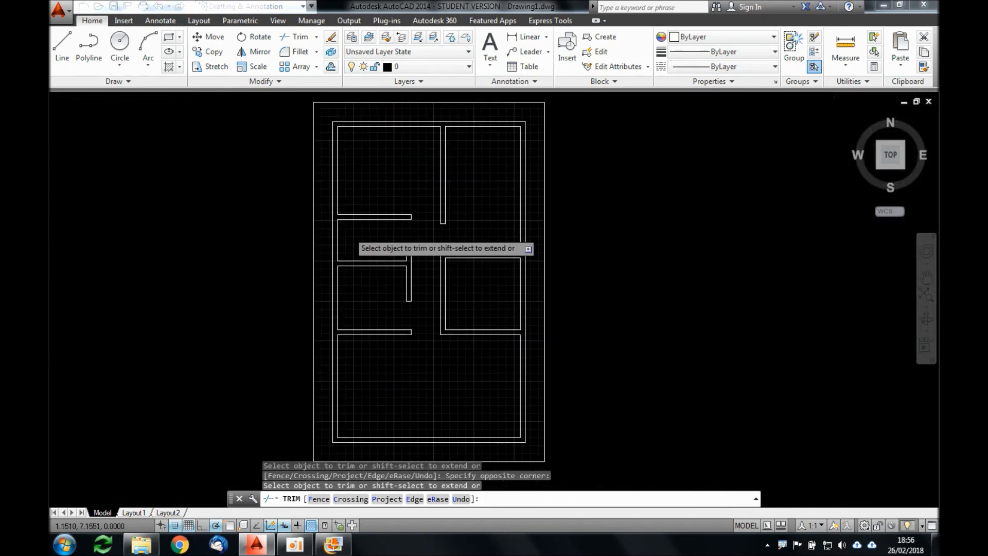
scroll(348, 232, "down", 2)
scroll(399, 263, "up", 2)
middle_click_drag(387, 263, 410, 273)
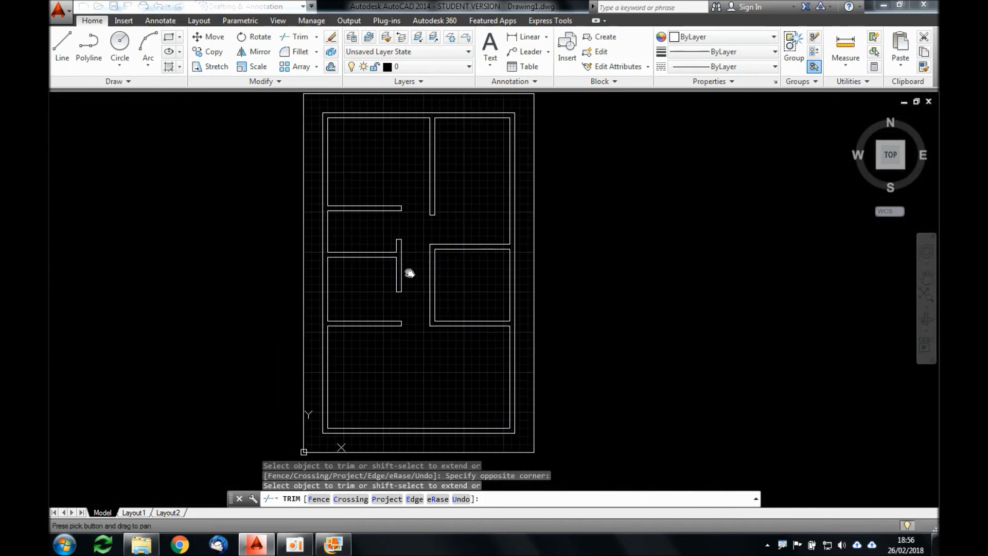
key("Escape")
Step: Check the second bedroom's door in the floor plan image, and extend its upper wall's lower line to the outer partition line
key("alt+Tab")
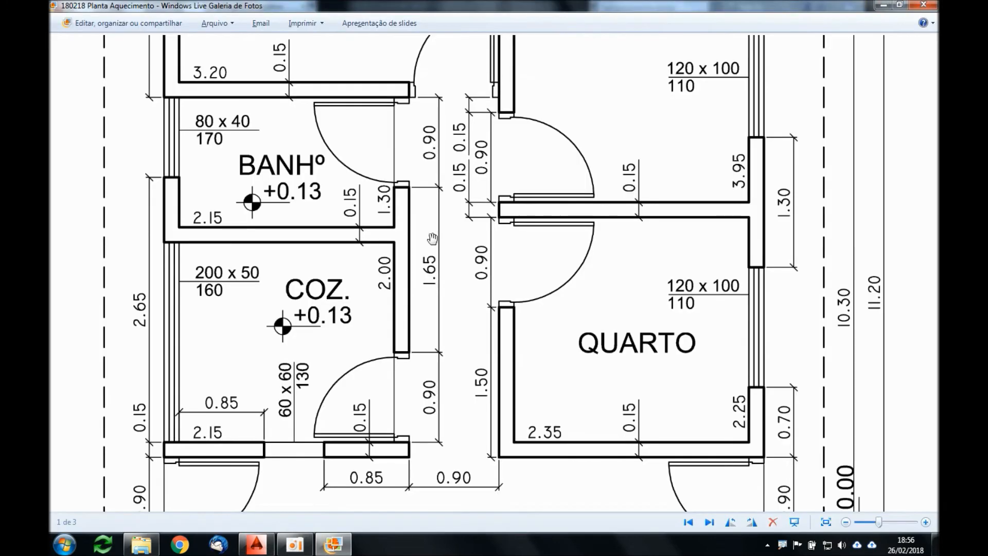
key("alt+Tab")
scroll(448, 242, "up", 3)
type("ex")
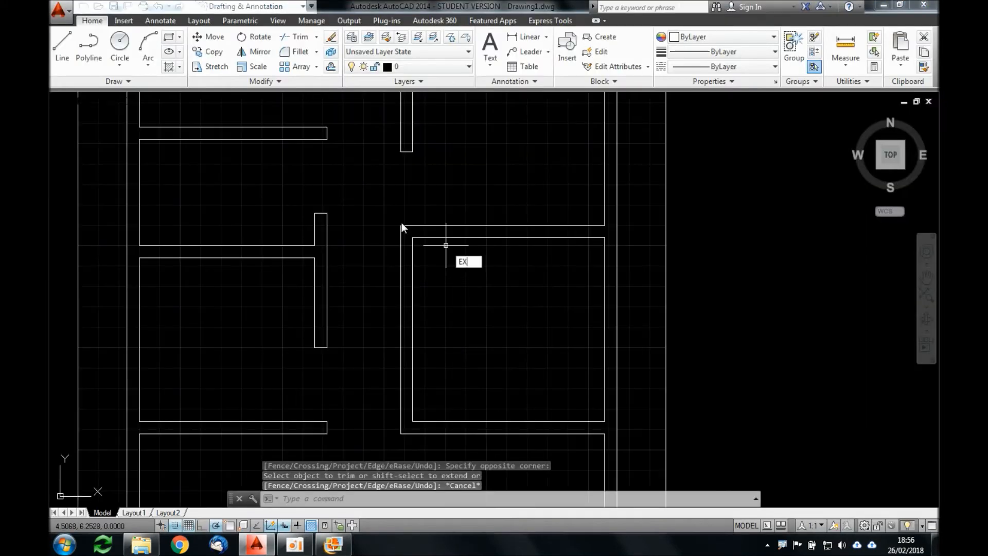
key("Return")
key("Return")
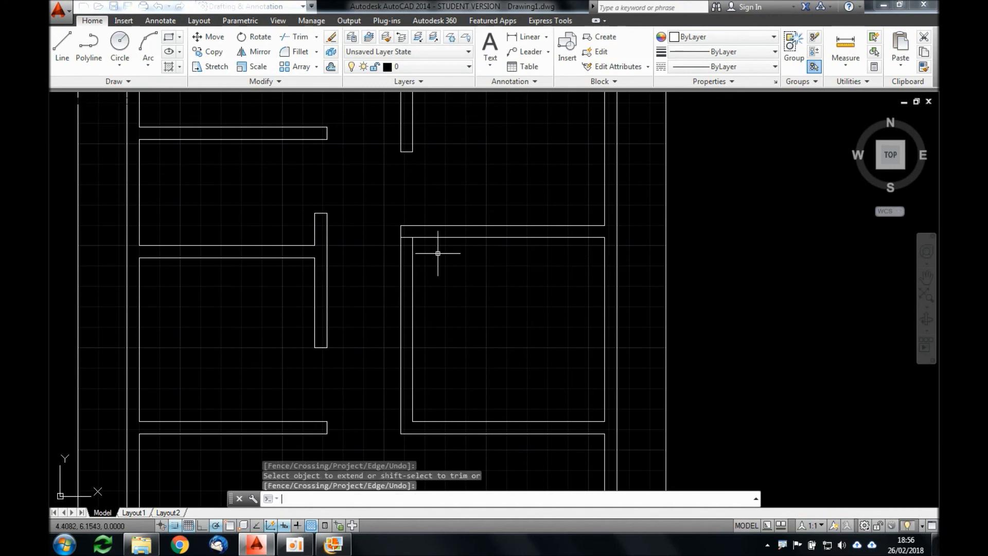
key("Escape")
Step: Offset the lower line of the second right bedroom's upper wall 0.9 downward as the door guide
type("o")
key("Return")
type(".9")
key("Return")
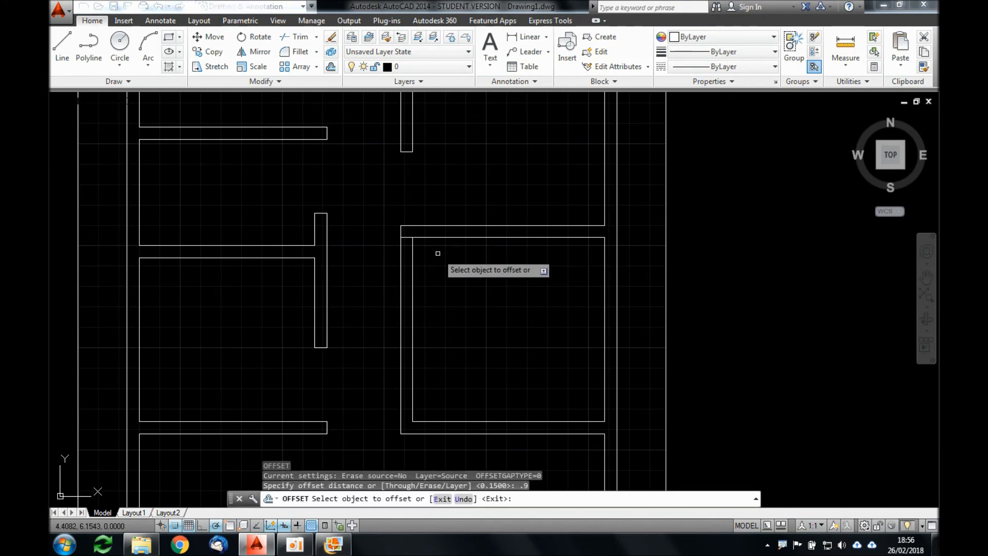
left_click(426, 260)
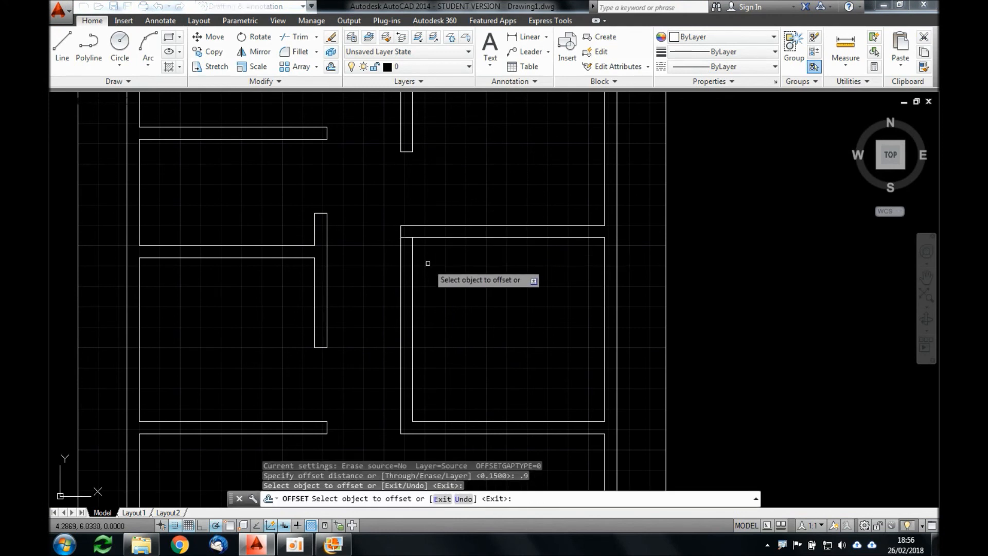
left_click(419, 237)
left_click(441, 287)
key("Return")
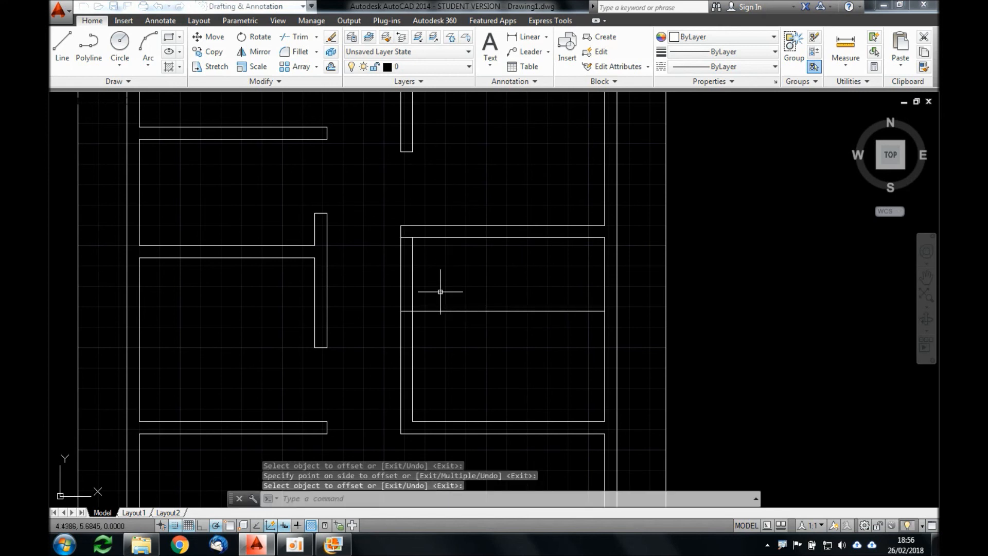
Step: Trim the partition lines above the guide and the guide's excess inside the second right bedroom to open its doorway
key("Return")
key("Return")
left_click(456, 251)
left_click(386, 281)
left_click(457, 277)
left_click(452, 330)
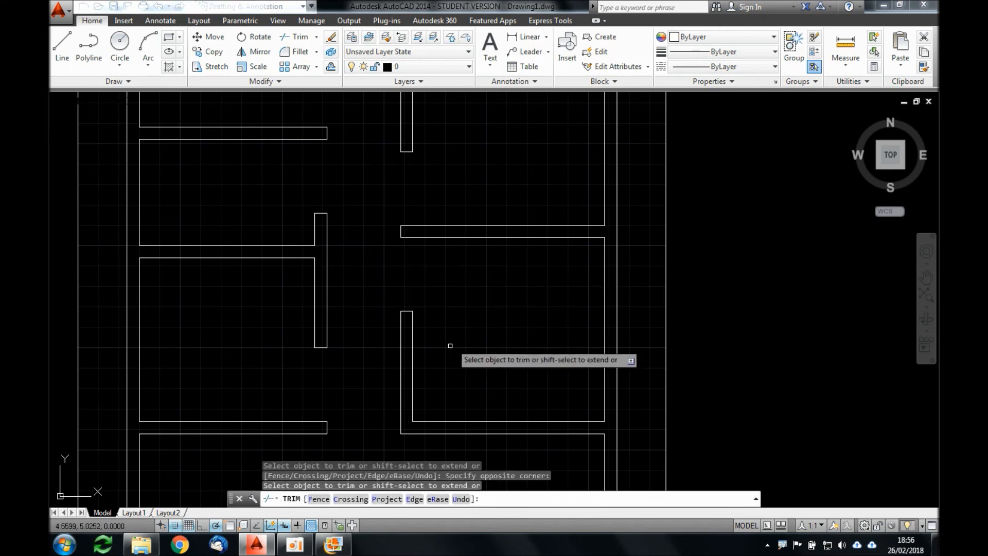
key("Return")
Step: Review the whole plan, look through the reference images in the photo viewer and return to the AutoCAD drawing
scroll(441, 320, "down", 5)
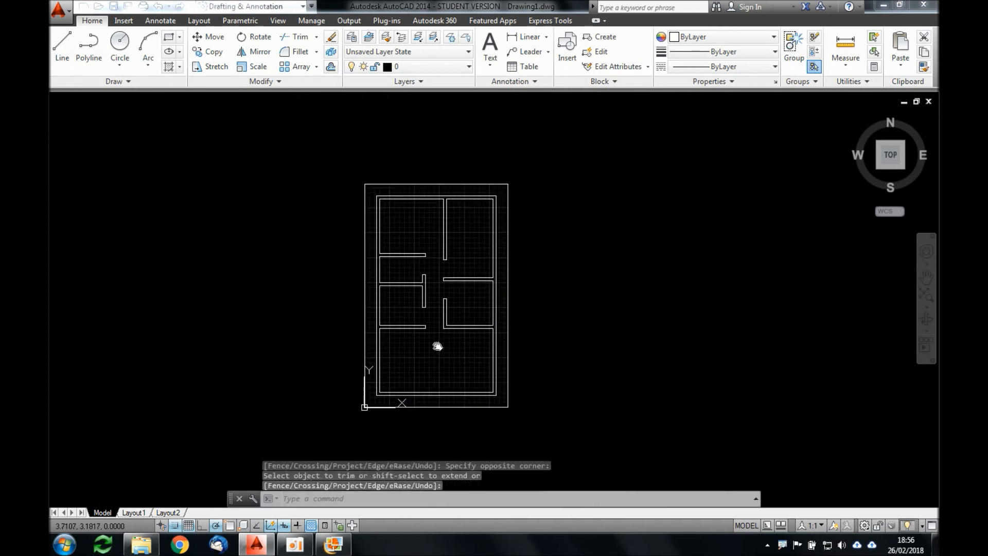
scroll(427, 338, "up", 3)
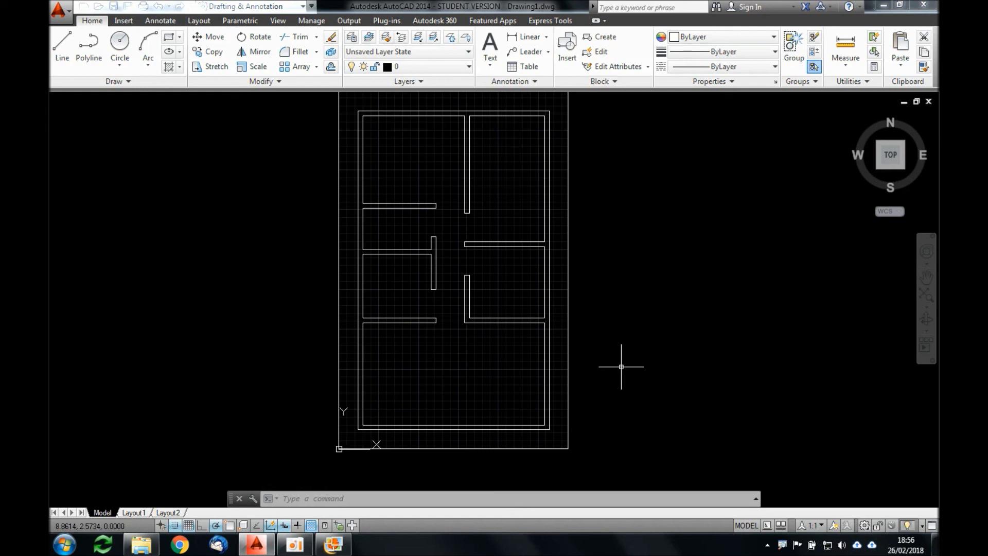
left_click(333, 544)
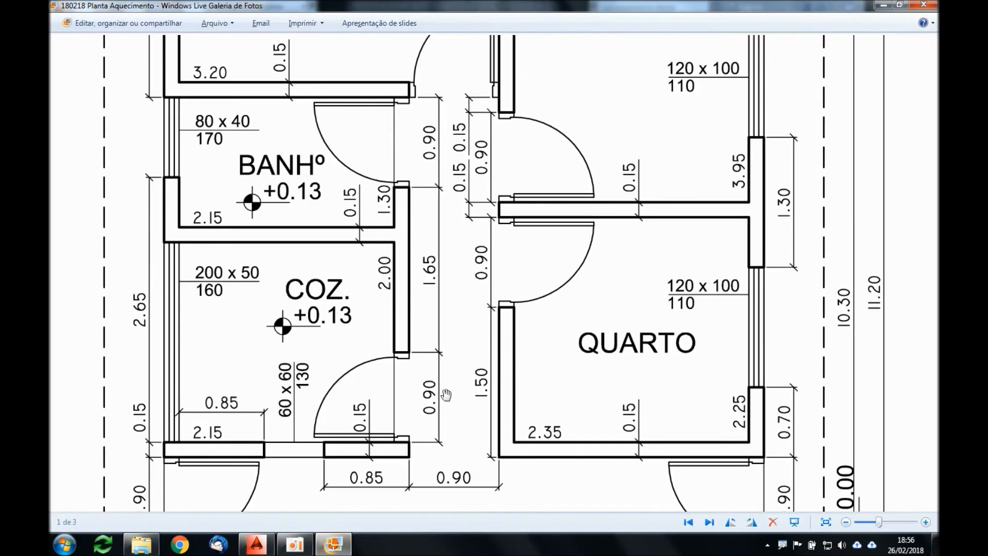
key("Left")
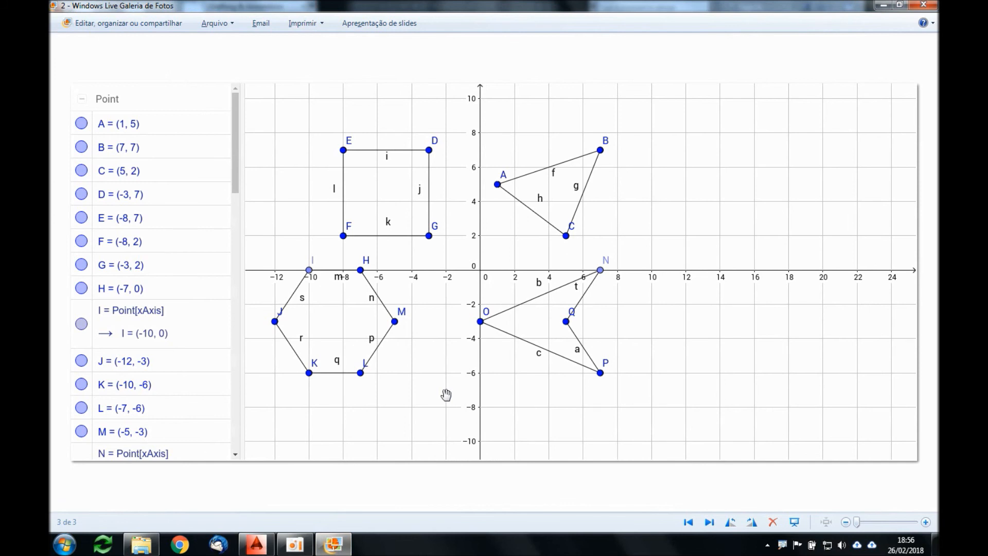
key("alt+Tab")
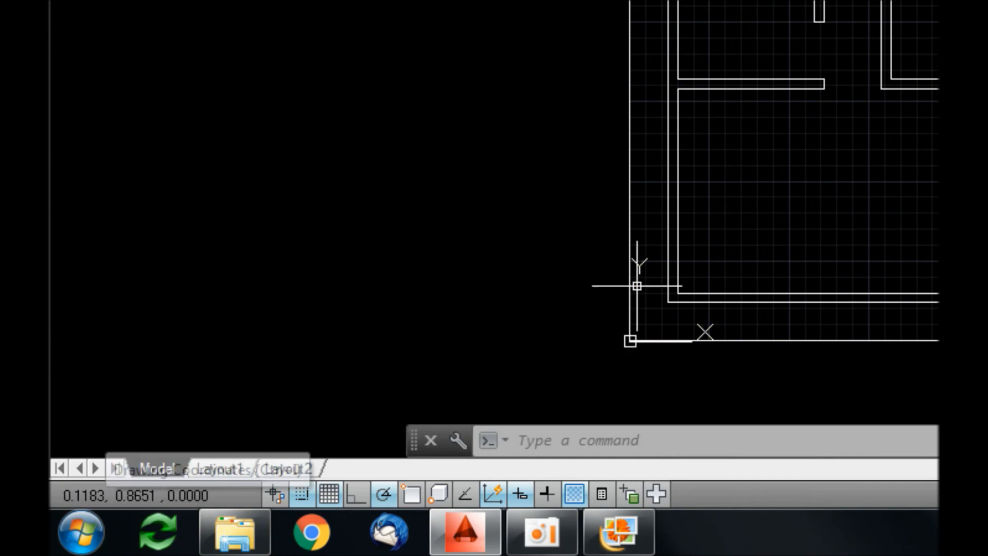
Step: Turn on Dynamic Input with the Line command running, check its prompt at the cursor and cancel the command
type("L")
key("Return")
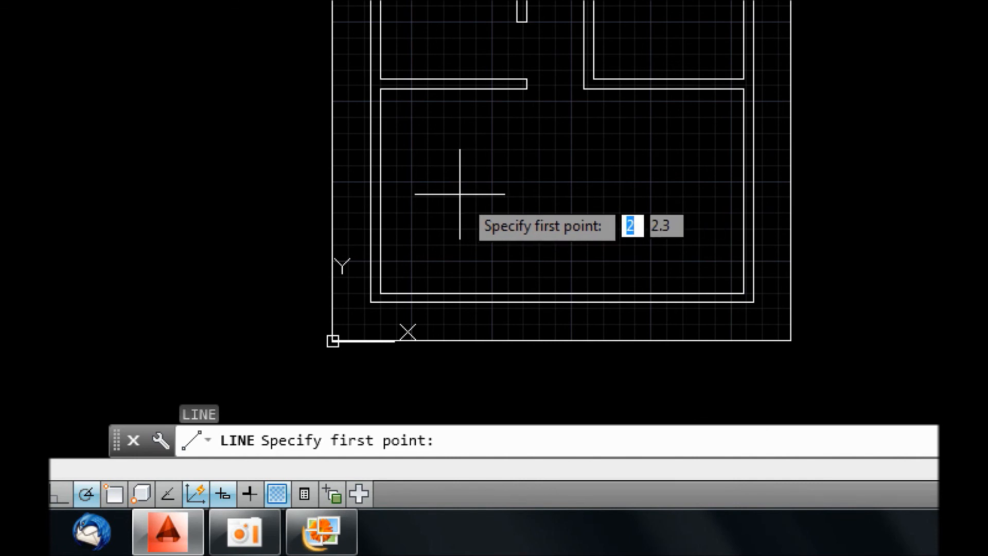
left_click(225, 498)
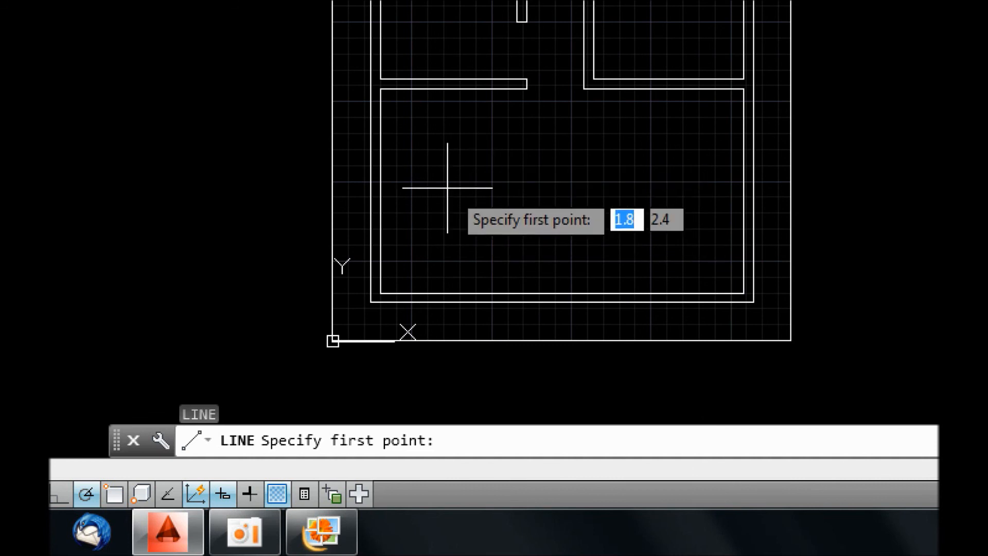
scroll(444, 178, "down", 4)
middle_click_drag(442, 162, 444, 269)
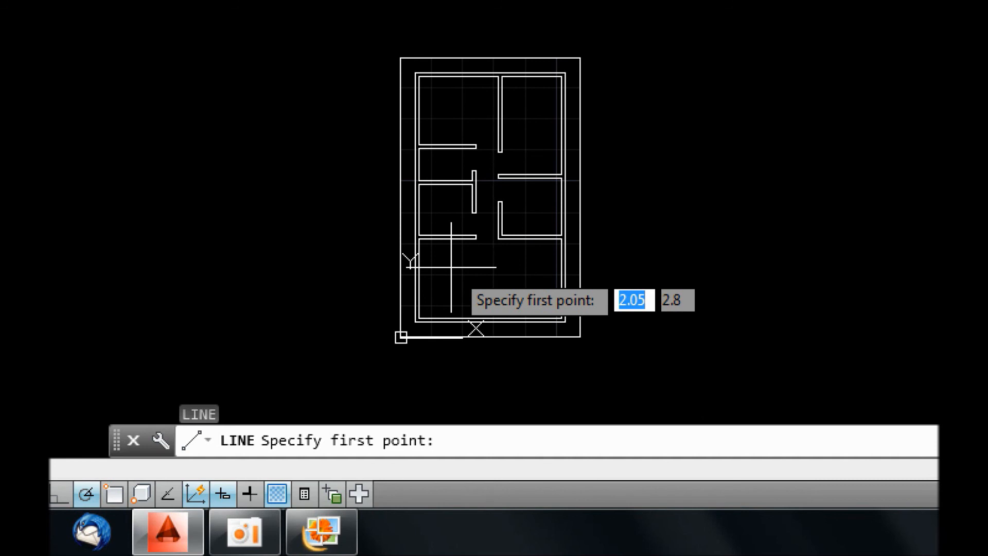
key("Escape")
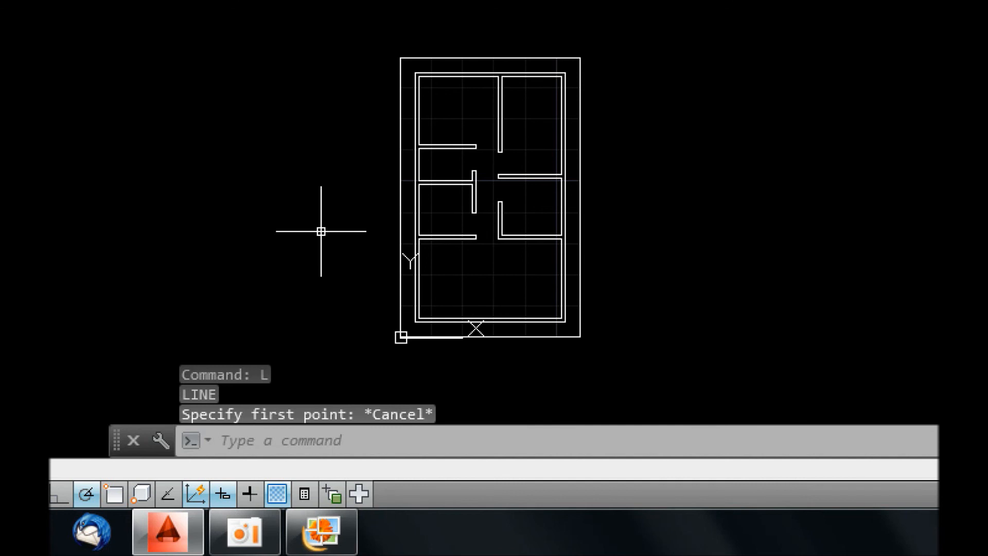
Step: Open the Snap and Grid drafting settings and check the Snap On and Grid On options
scroll(493, 252, "up", 3)
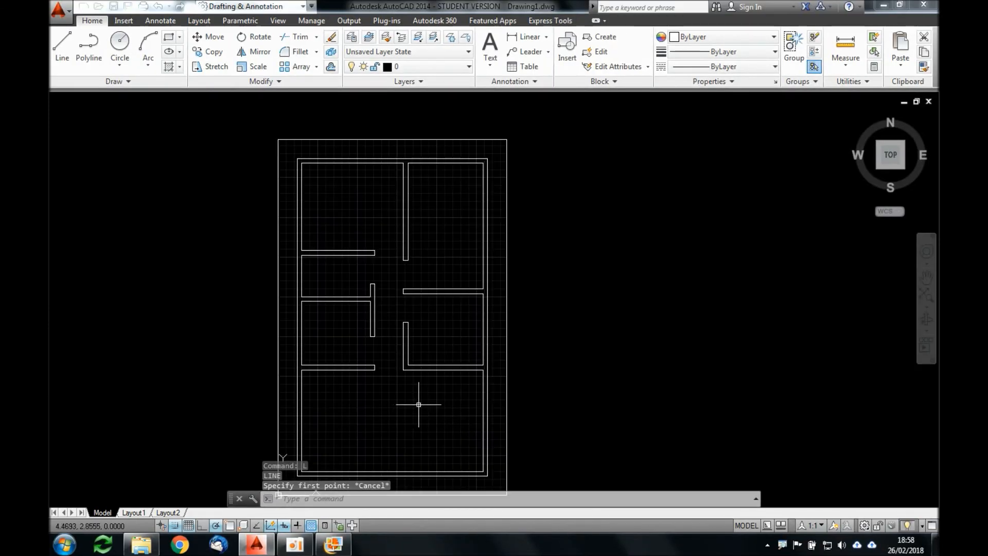
mouse_move(419, 404)
middle_mouse_down()
mouse_move(406, 391)
mouse_move(461, 376)
mouse_move(463, 364)
middle_mouse_up()
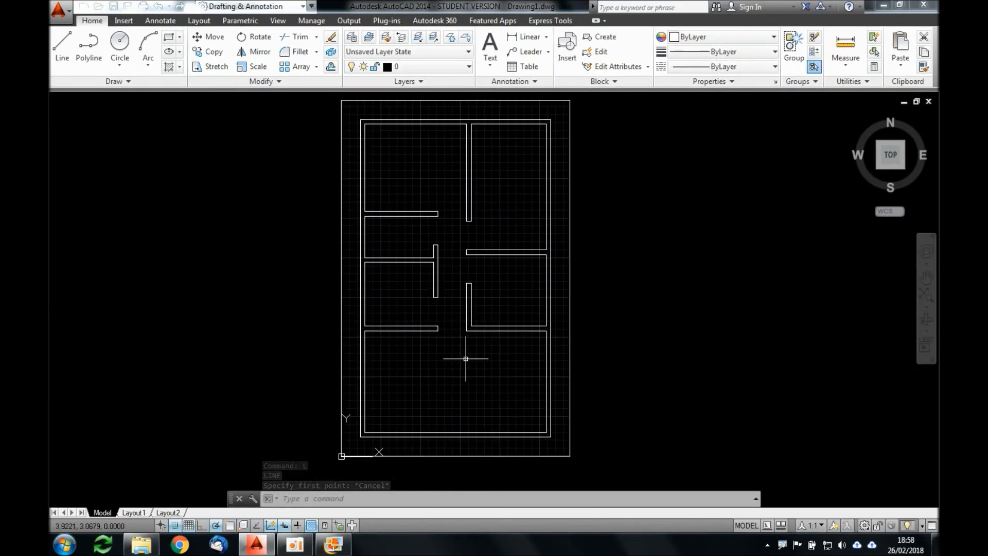
type("OS")
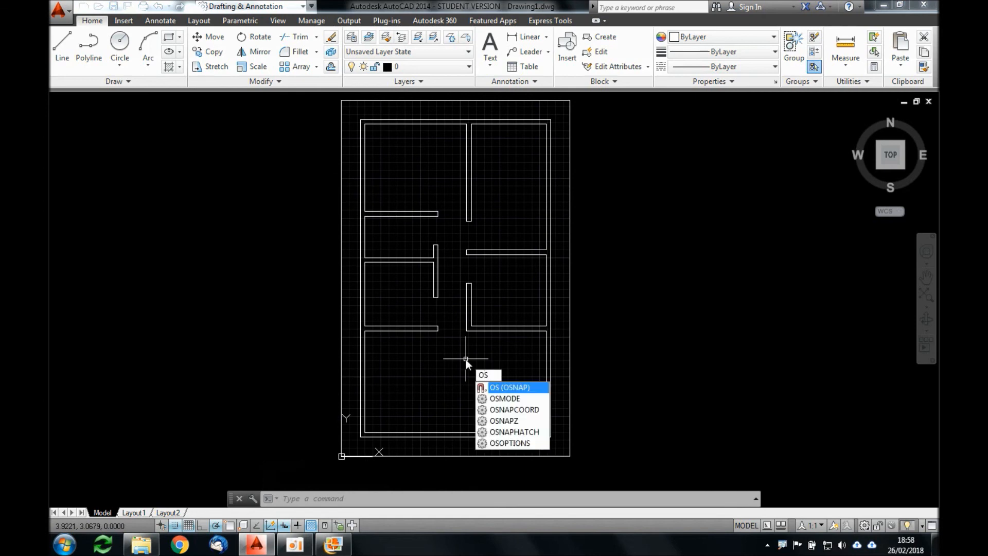
key("Return")
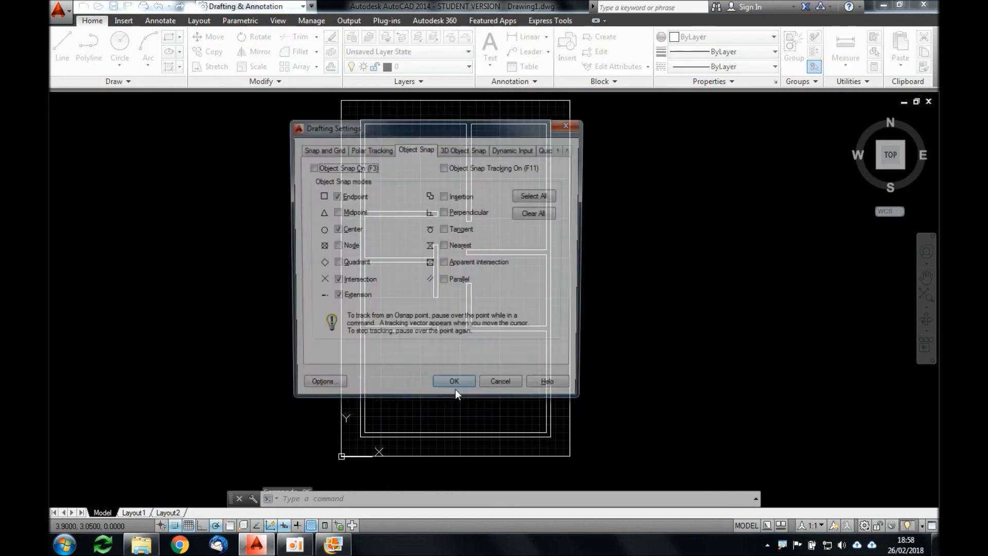
left_click(342, 150)
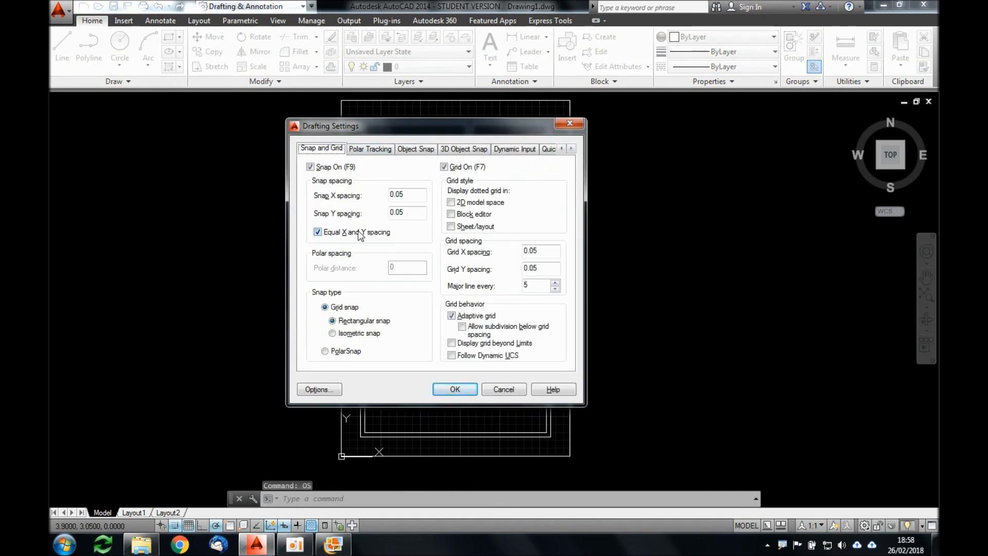
left_click(326, 168)
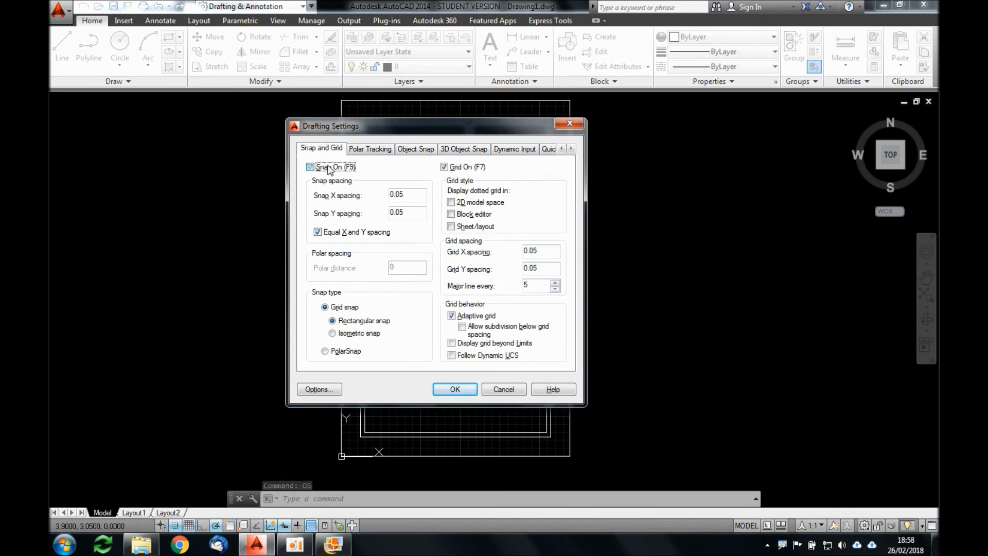
left_click(453, 169)
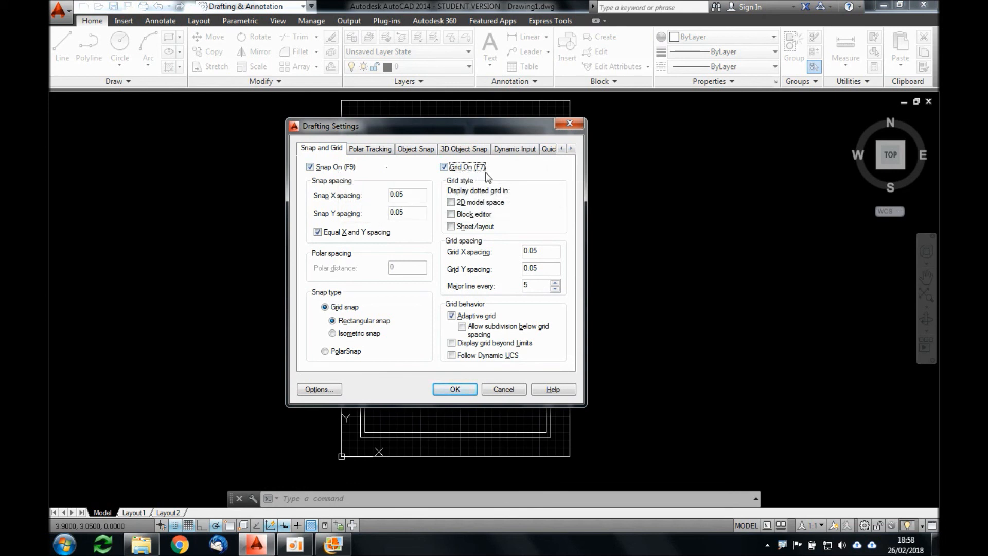
Step: Review the snap and grid spacing values, enable Display grid beyond Limits and apply the drafting settings
left_click_drag(412, 194, 369, 210)
left_click_drag(547, 254, 520, 269)
left_click(543, 267)
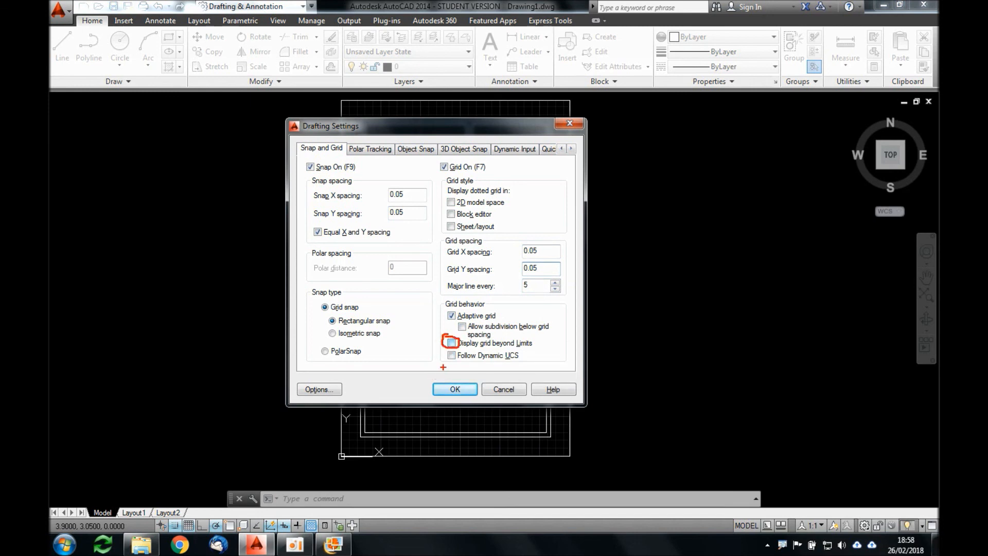
left_click(451, 343)
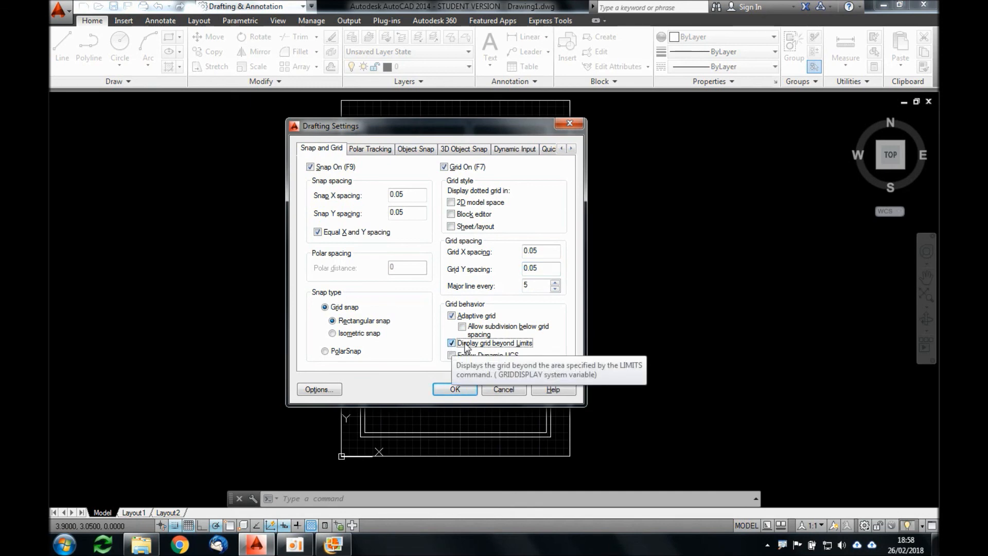
left_click(455, 389)
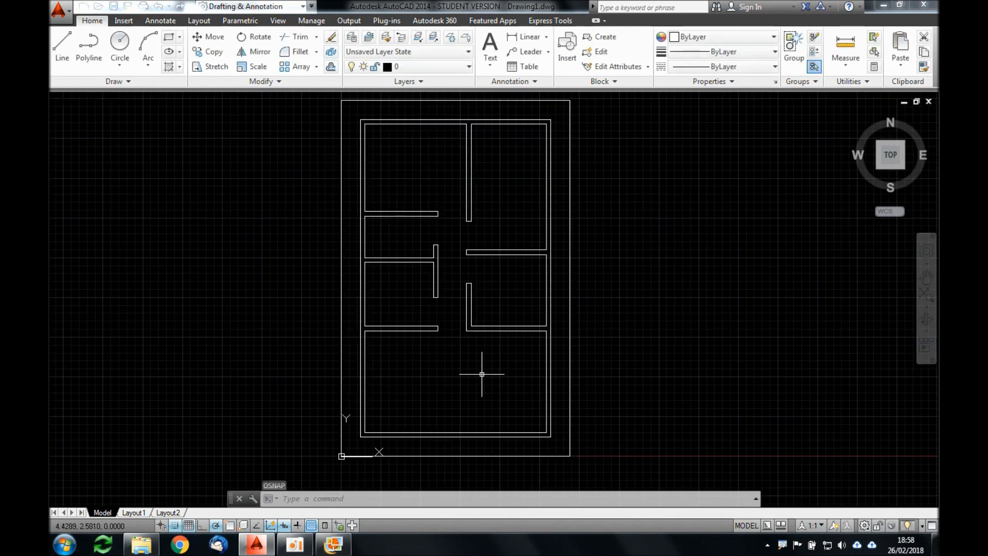
Step: Reopen the Snap and Grid drafting settings, disable Display grid beyond Limits and apply the change
type("OS")
key("Return")
left_click(322, 149)
left_click(451, 343)
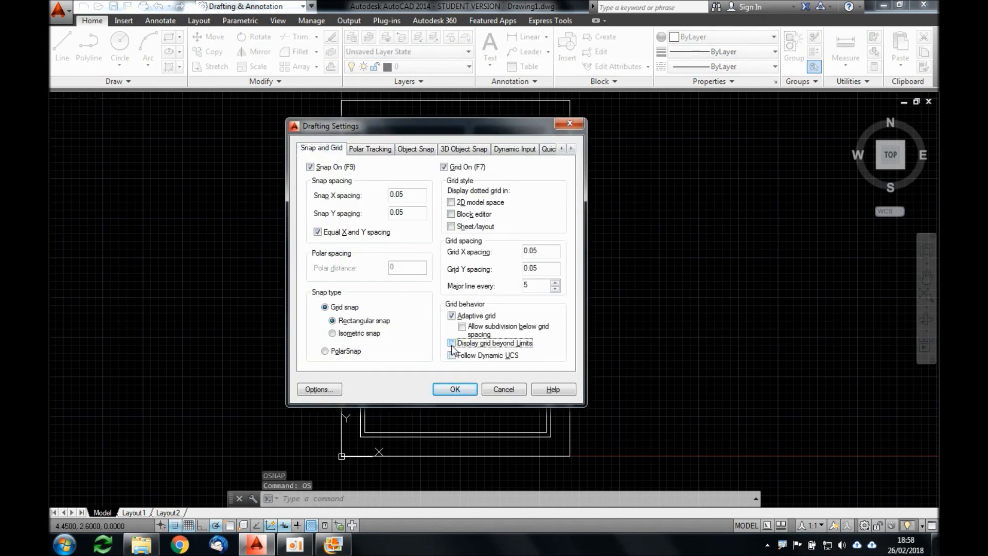
left_click(457, 344)
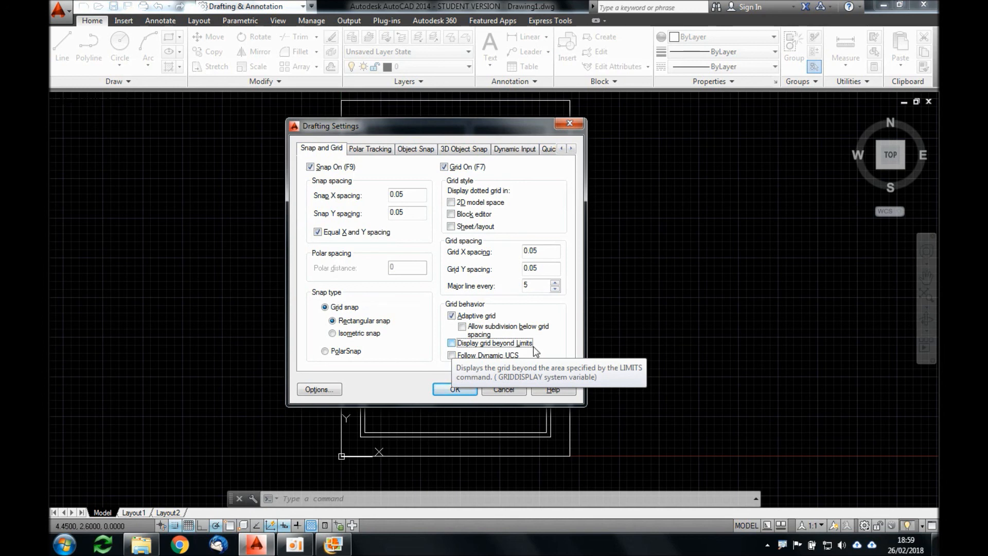
left_click(455, 389)
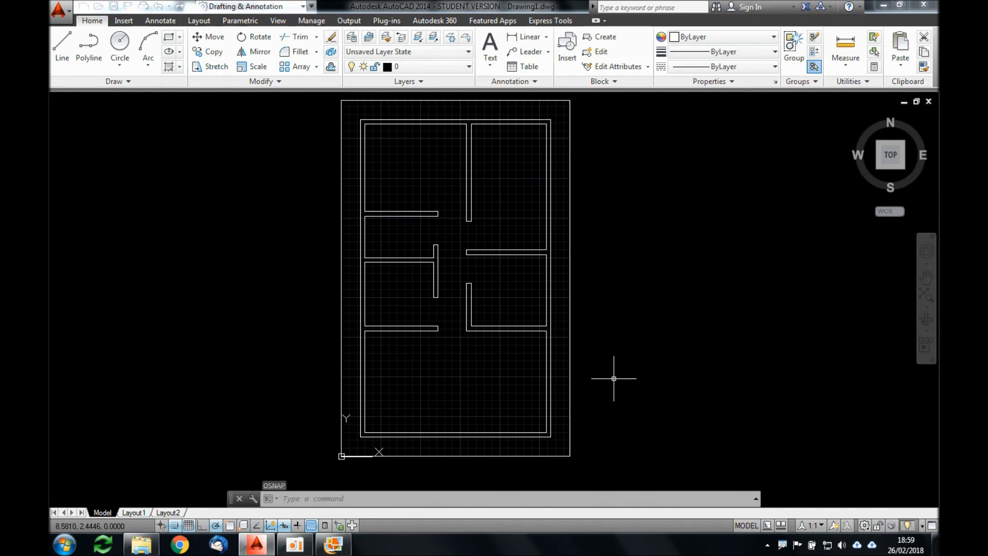
mouse_move(302, 551)
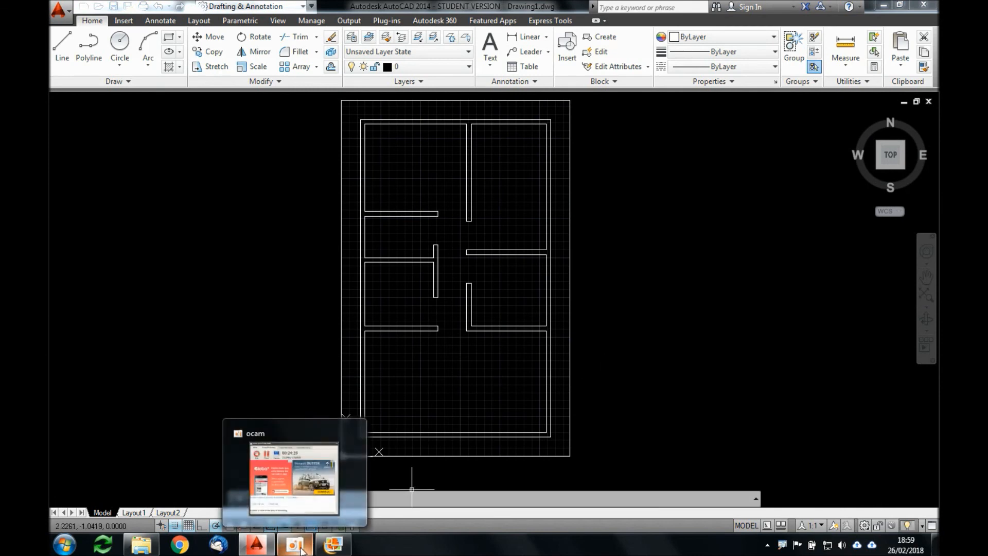
left_click(302, 550)
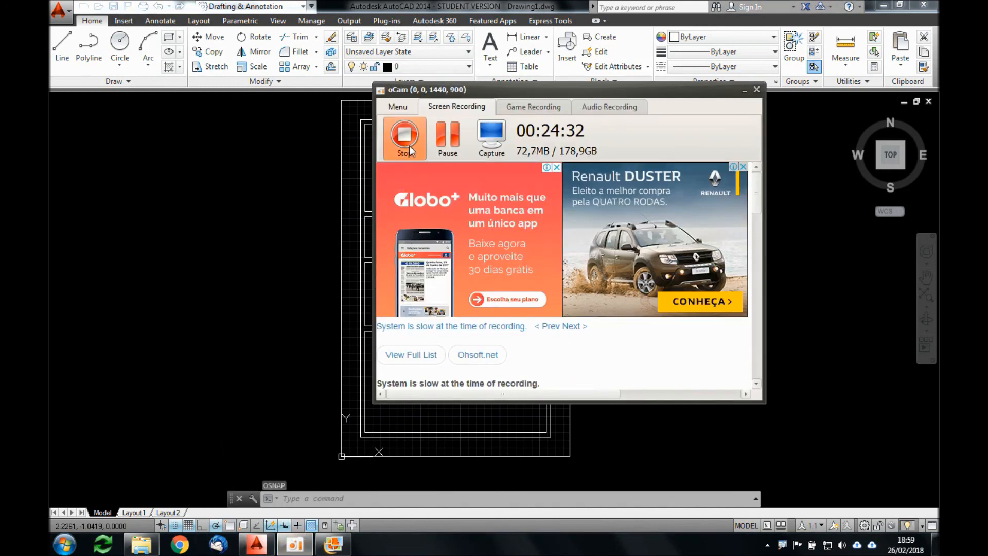
left_click(404, 138)
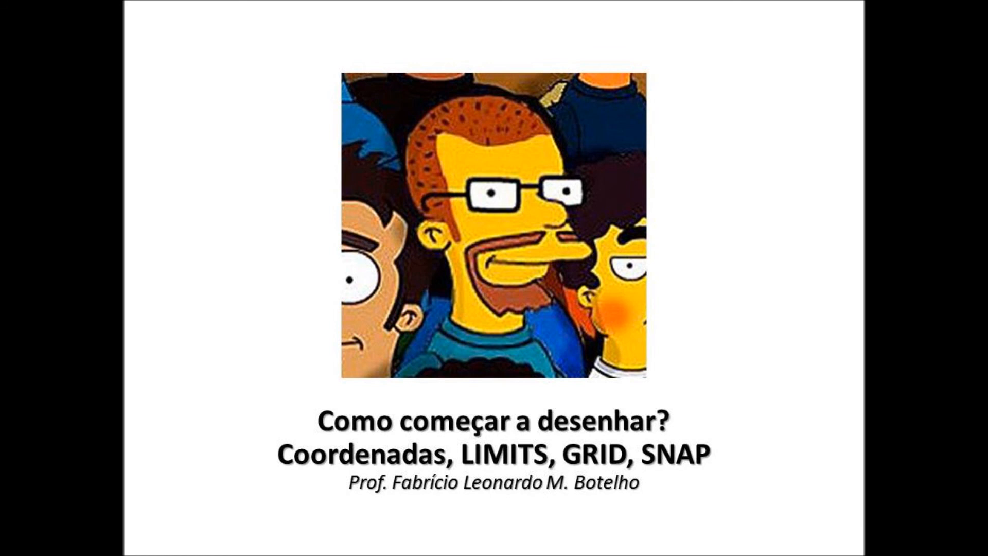